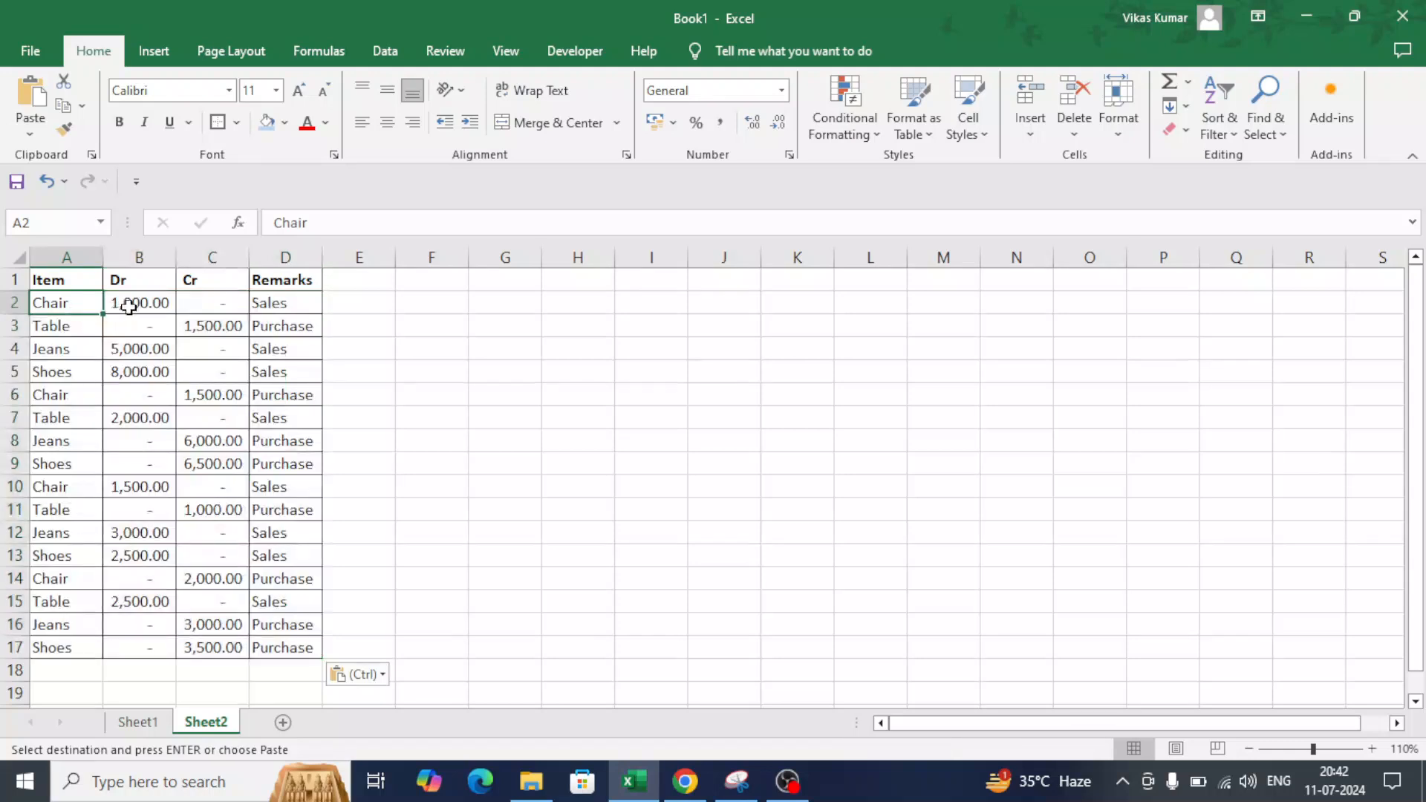
Set the Dr amount in B2 to 5,000 and the Cr amount in C3 to 2,500.
text(5,00)
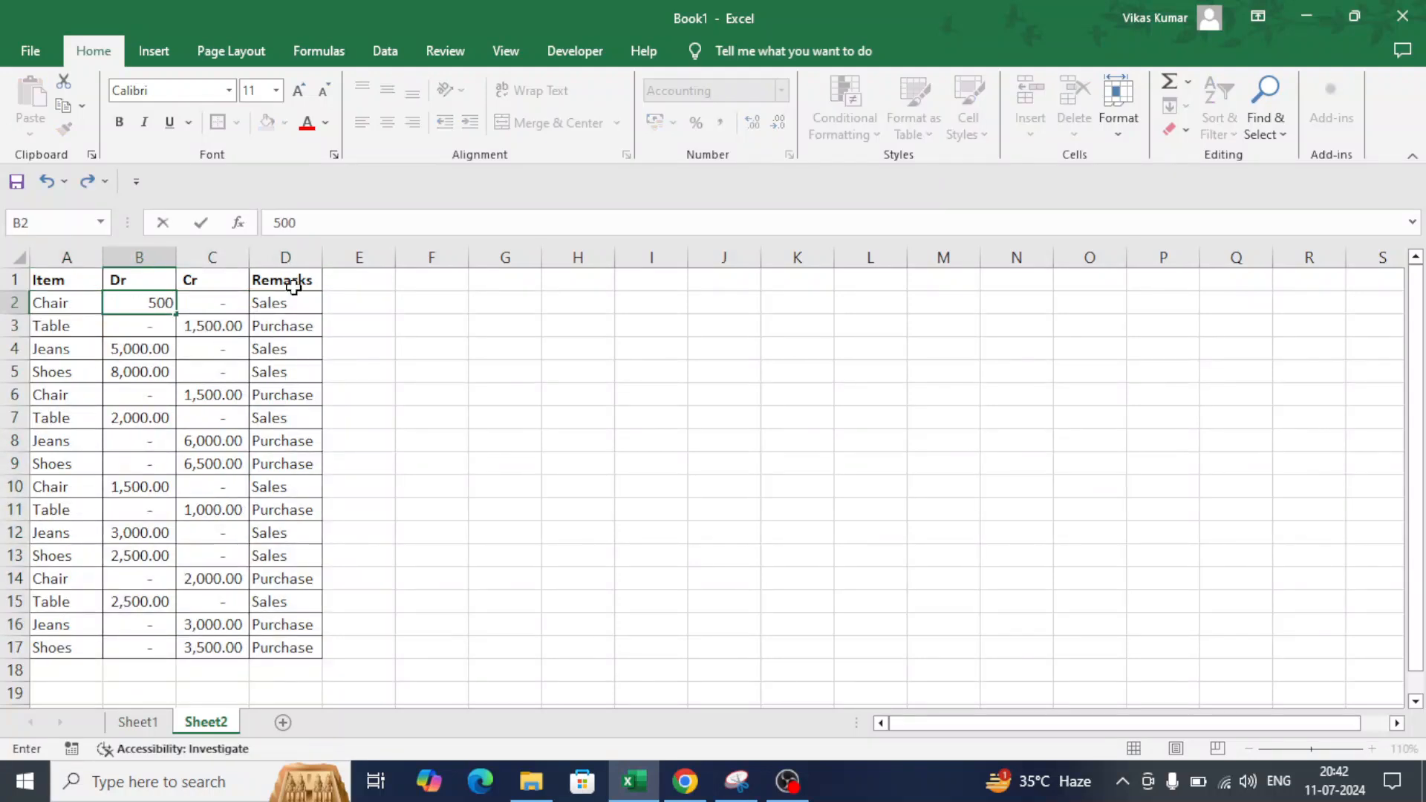
text(0)
key(Return)
key(Right)
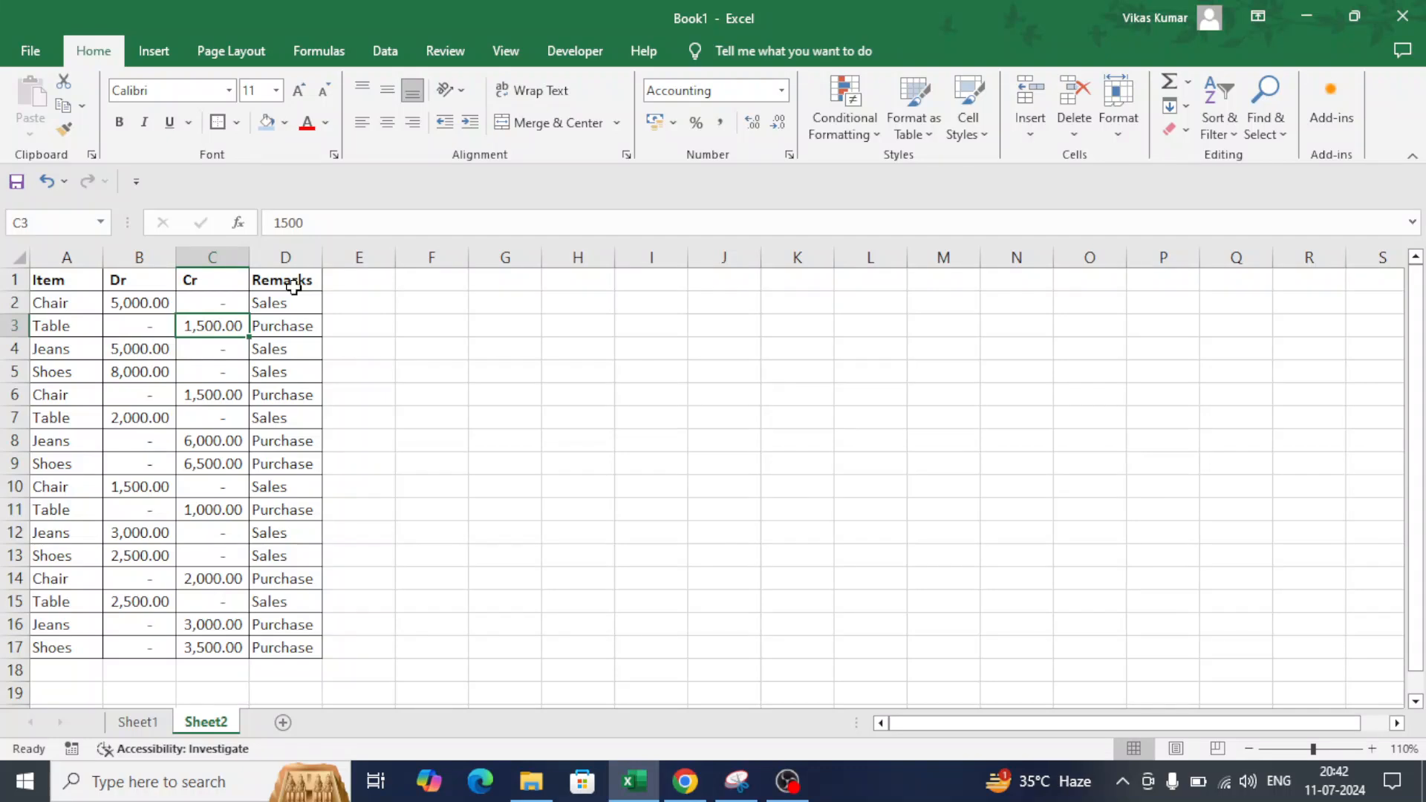
text(2500)
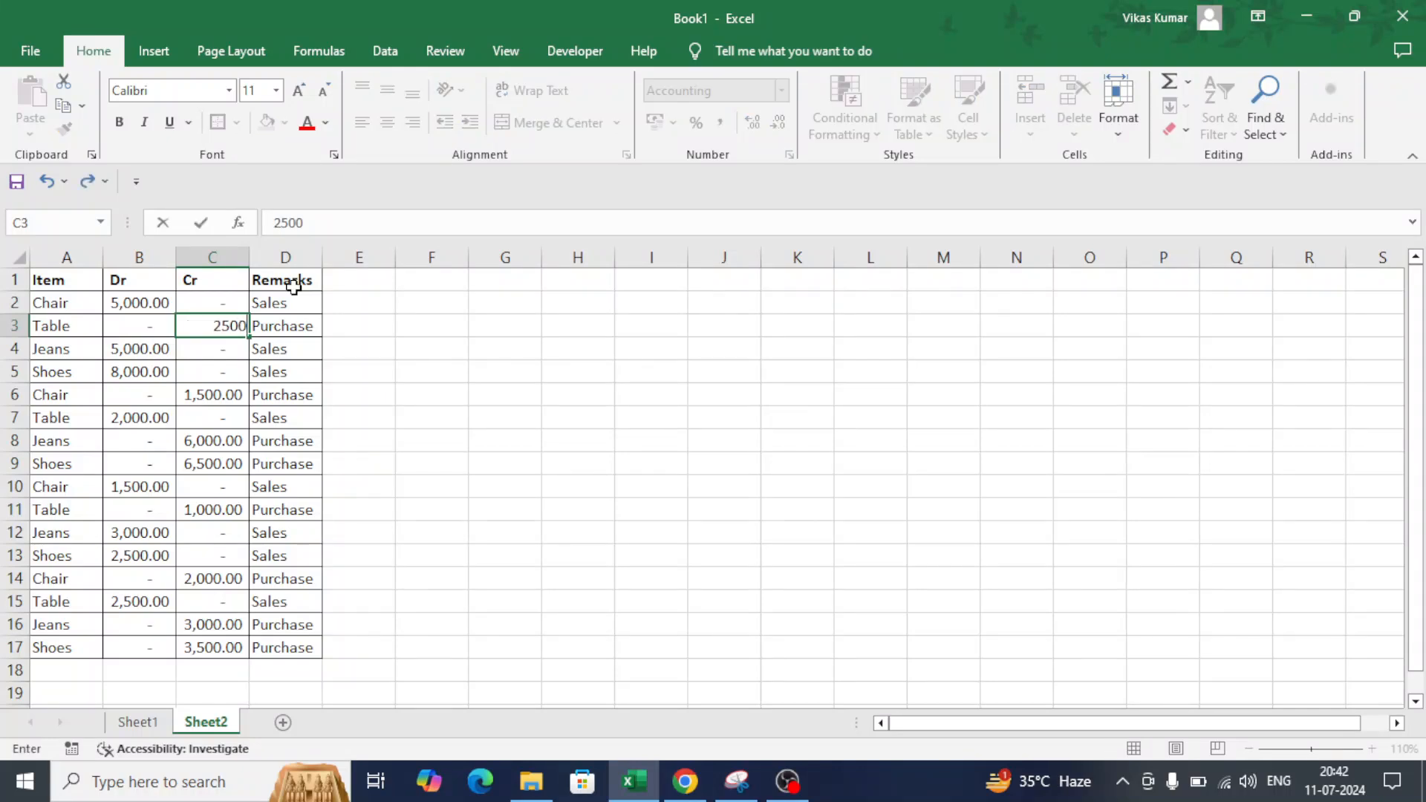
key(Return)
Set the Dr amounts in B4 to 2,000 and B5 to 1,400, and the Cr amount in C6 to 3,500.
key(Left)
text(2,000)
key(Return)
text(1400)
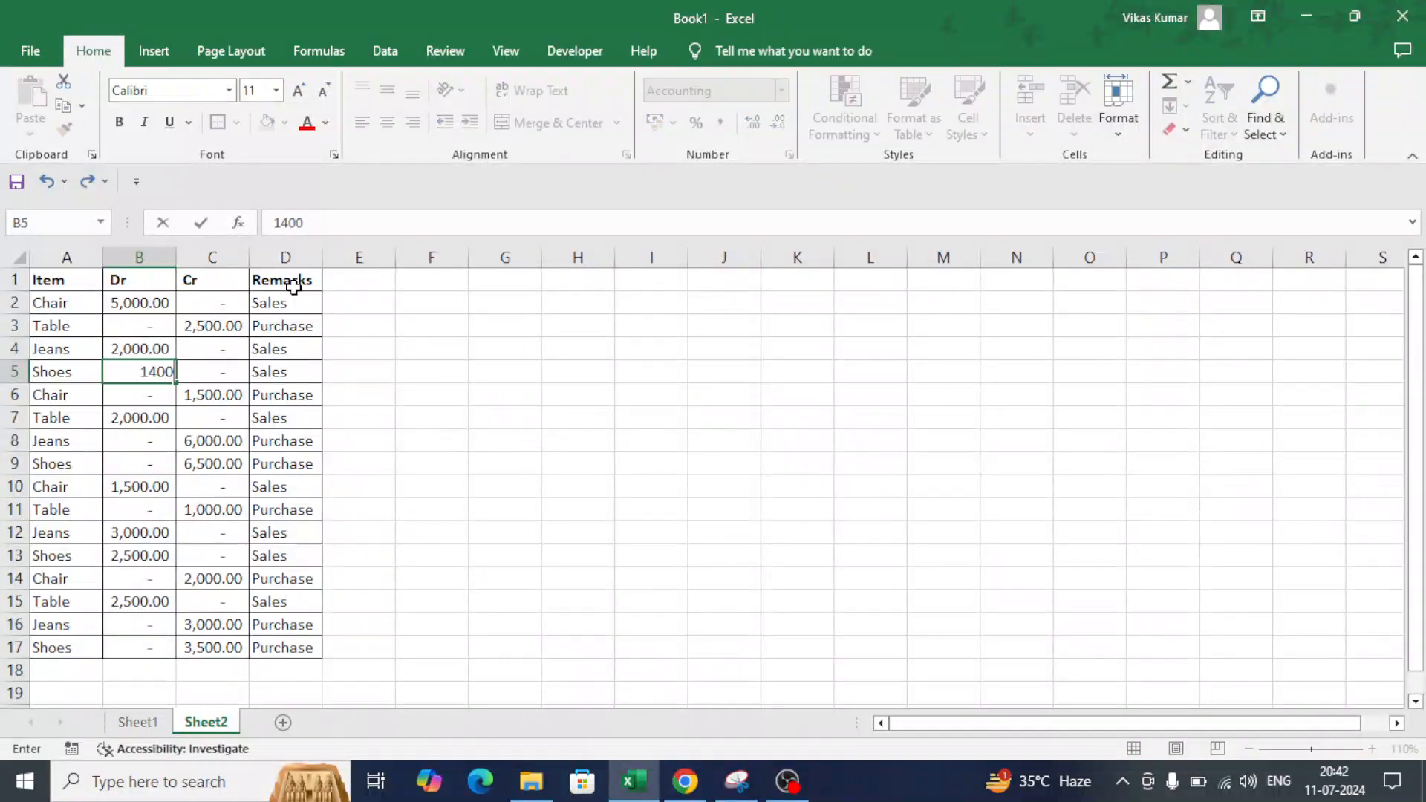
key(Return)
key(Right)
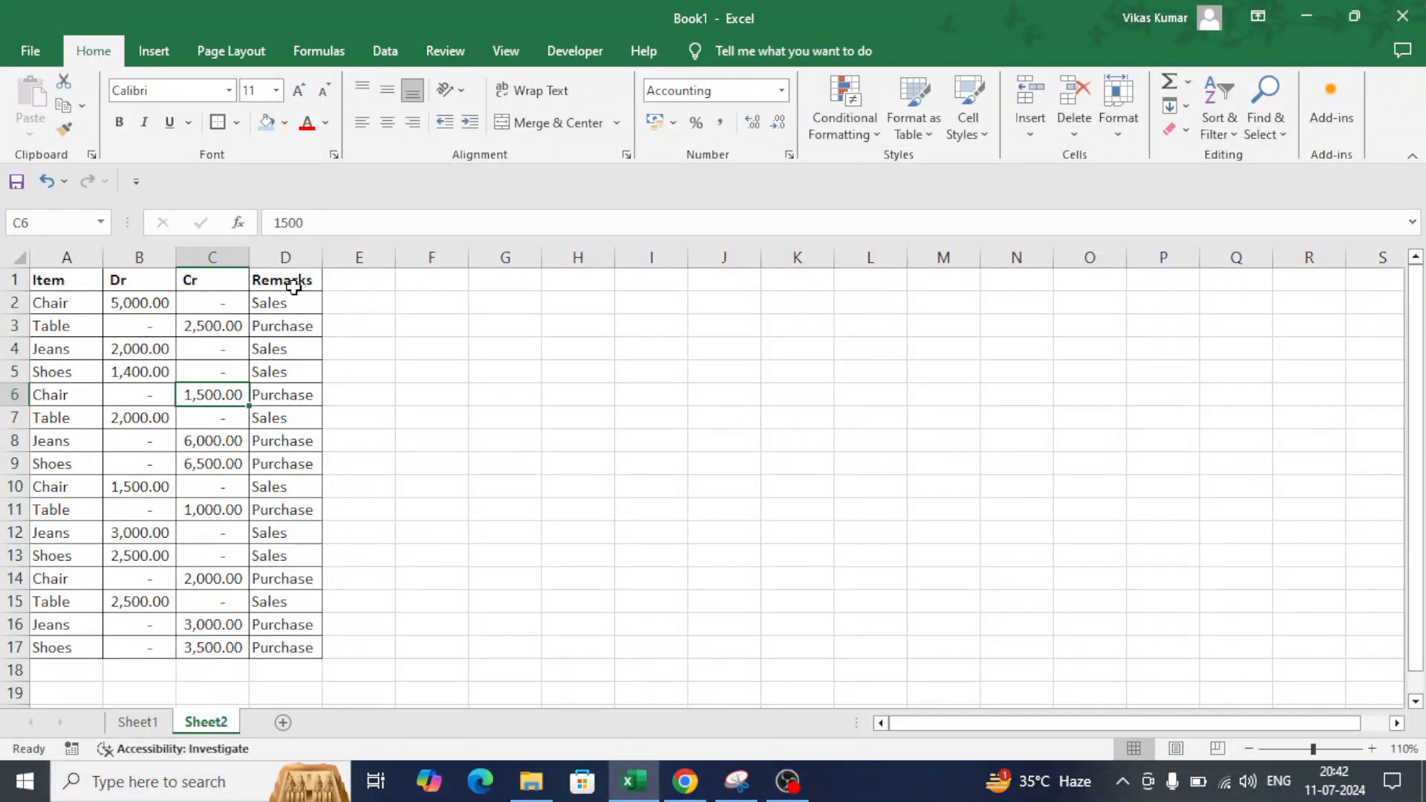
text(3500)
key(Return)
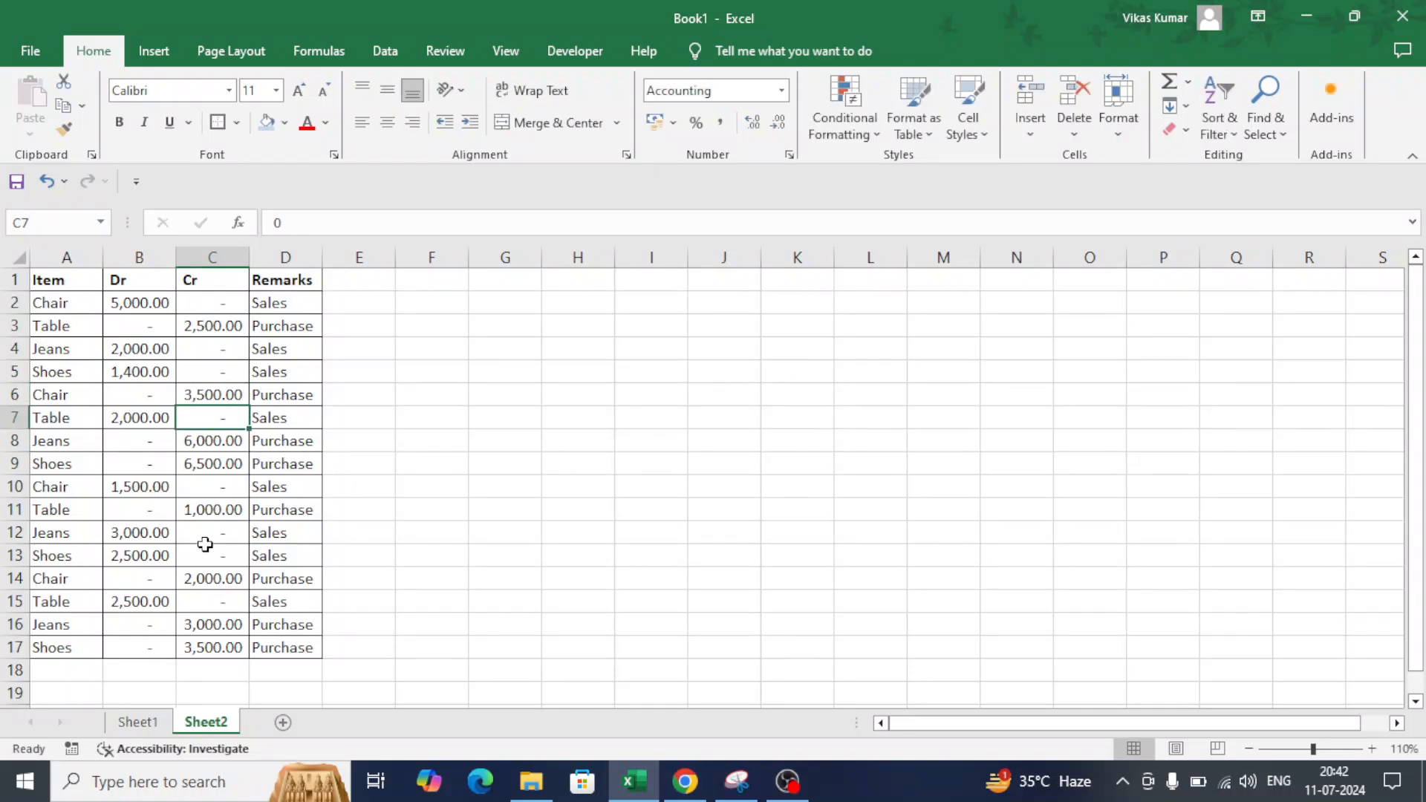
Copy the summary header row H13:K13 from Sheet1 to Sheet2, starting at cell F1.
click(162, 723)
drag(542, 552, 820, 550)
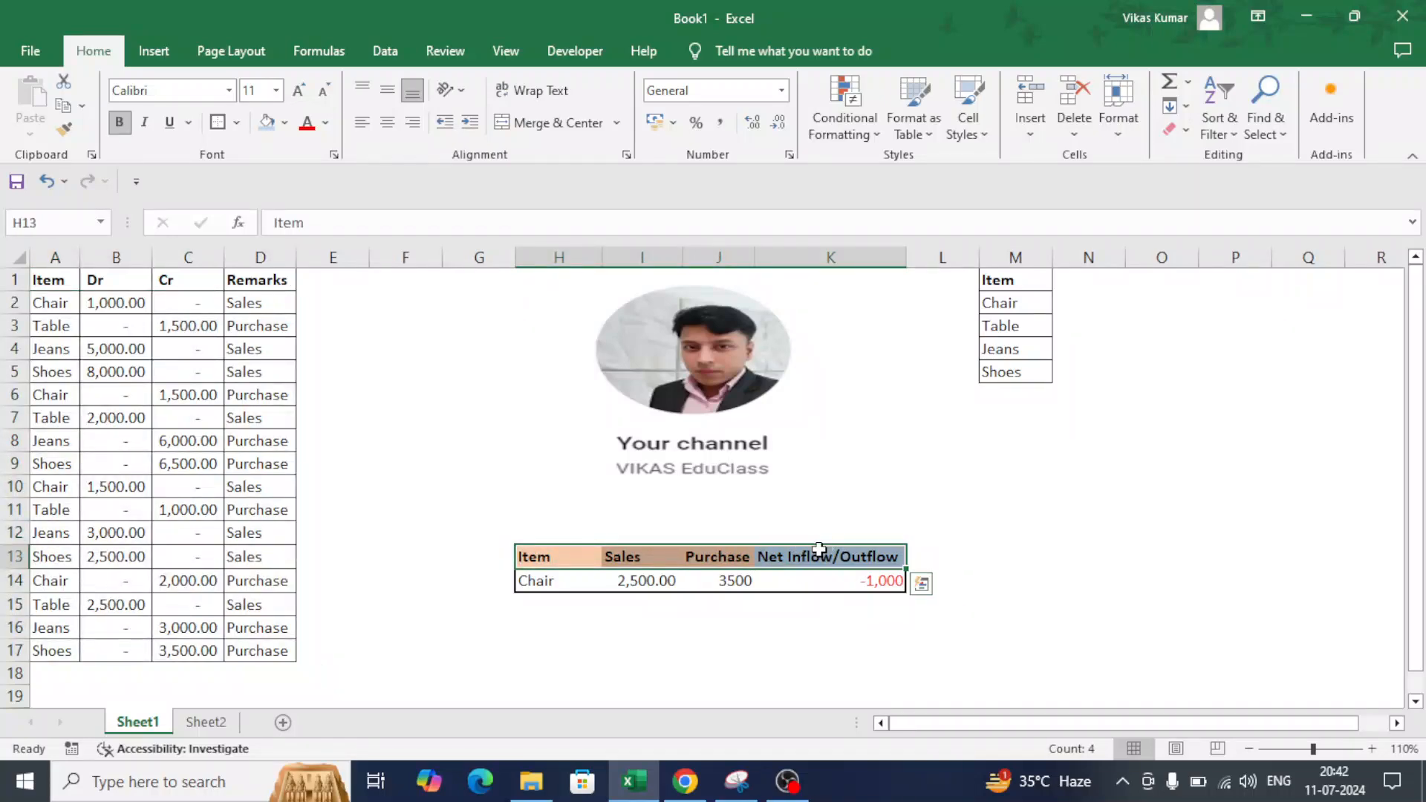
key(ctrl+c)
click(206, 723)
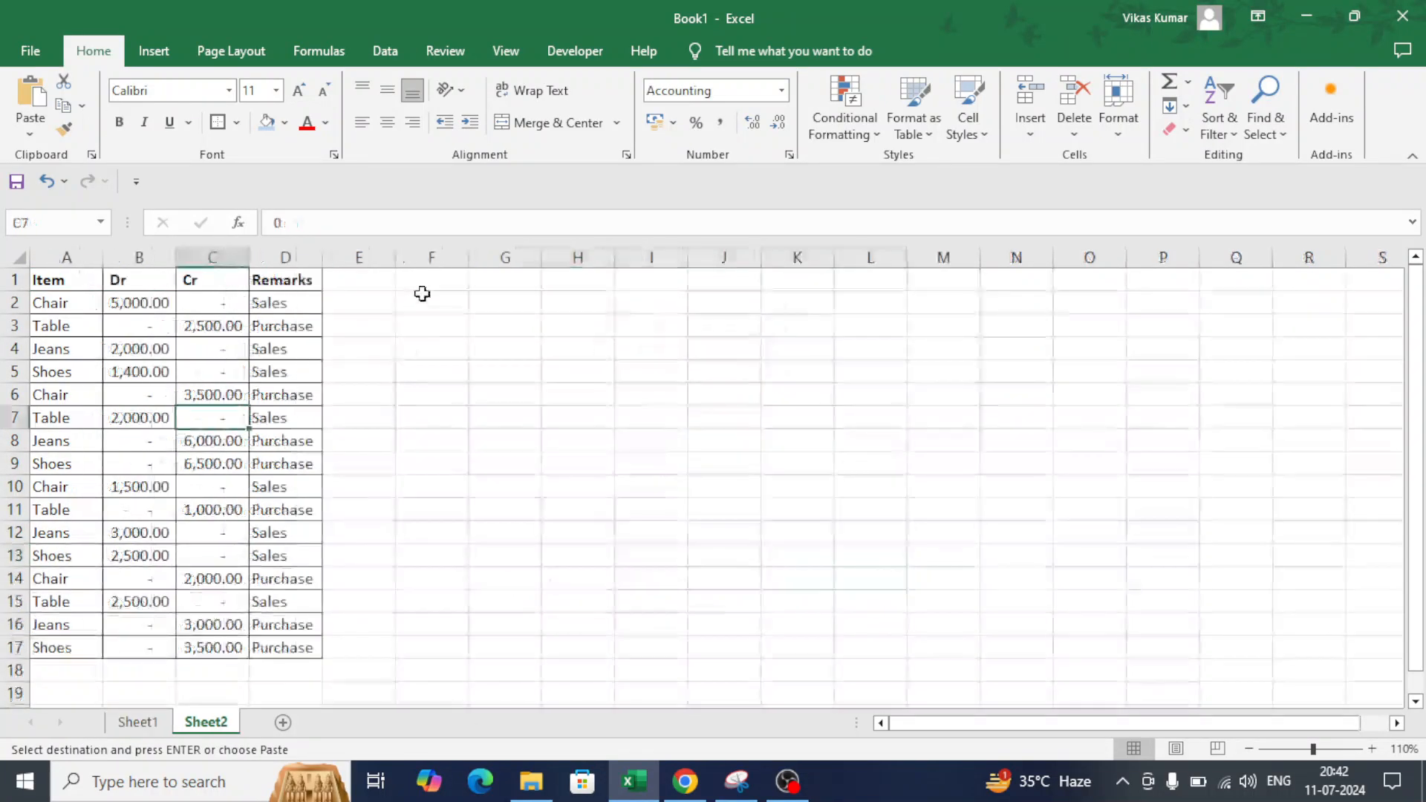
click(437, 283)
key(ctrl+v)
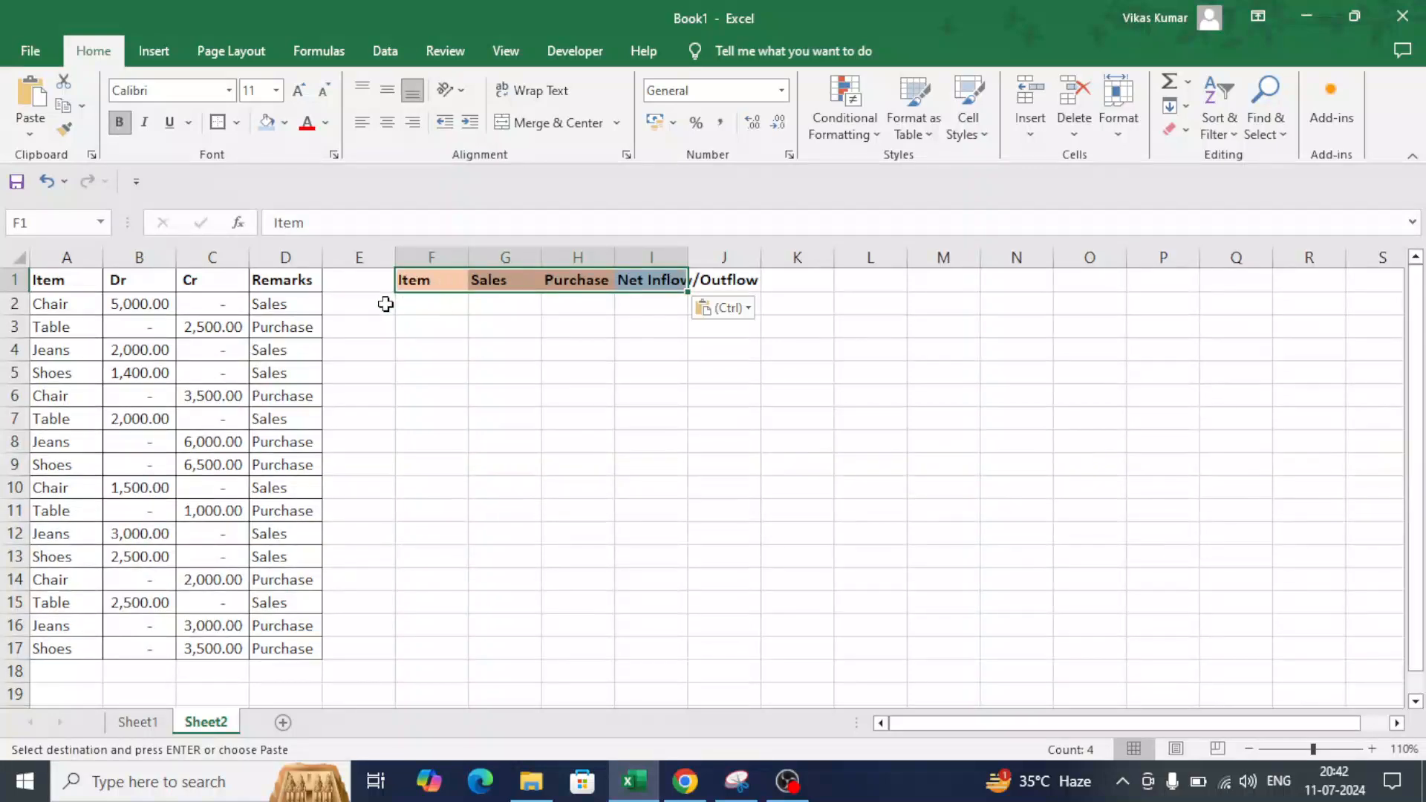
Autofit the widths of all columns on Sheet2 to their contents.
key(ctrl+a)
double_click(615, 257)
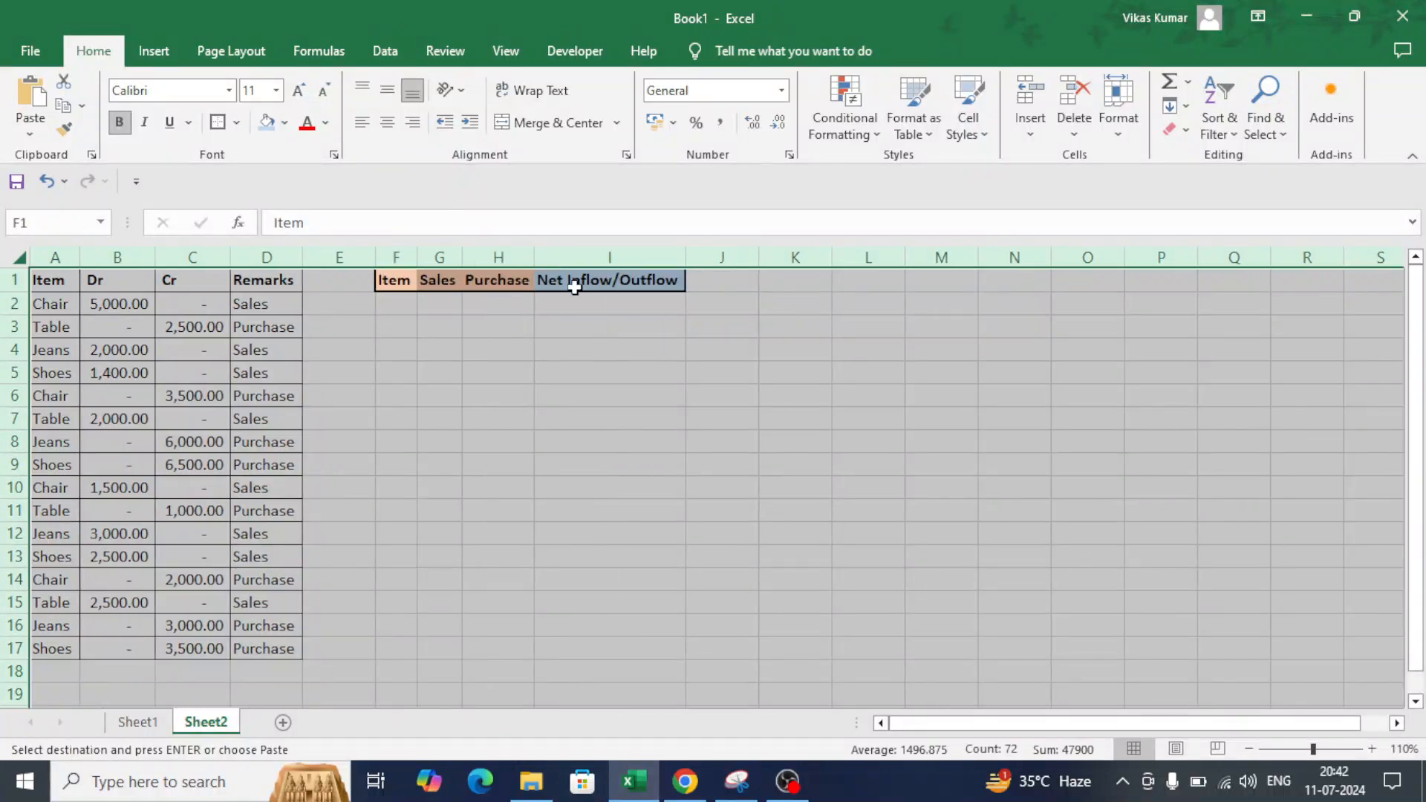
click(574, 287)
key(ctrl+shift+Left)
Fill all cells of Sheet2 with white.
click(460, 333)
key(ctrl+a)
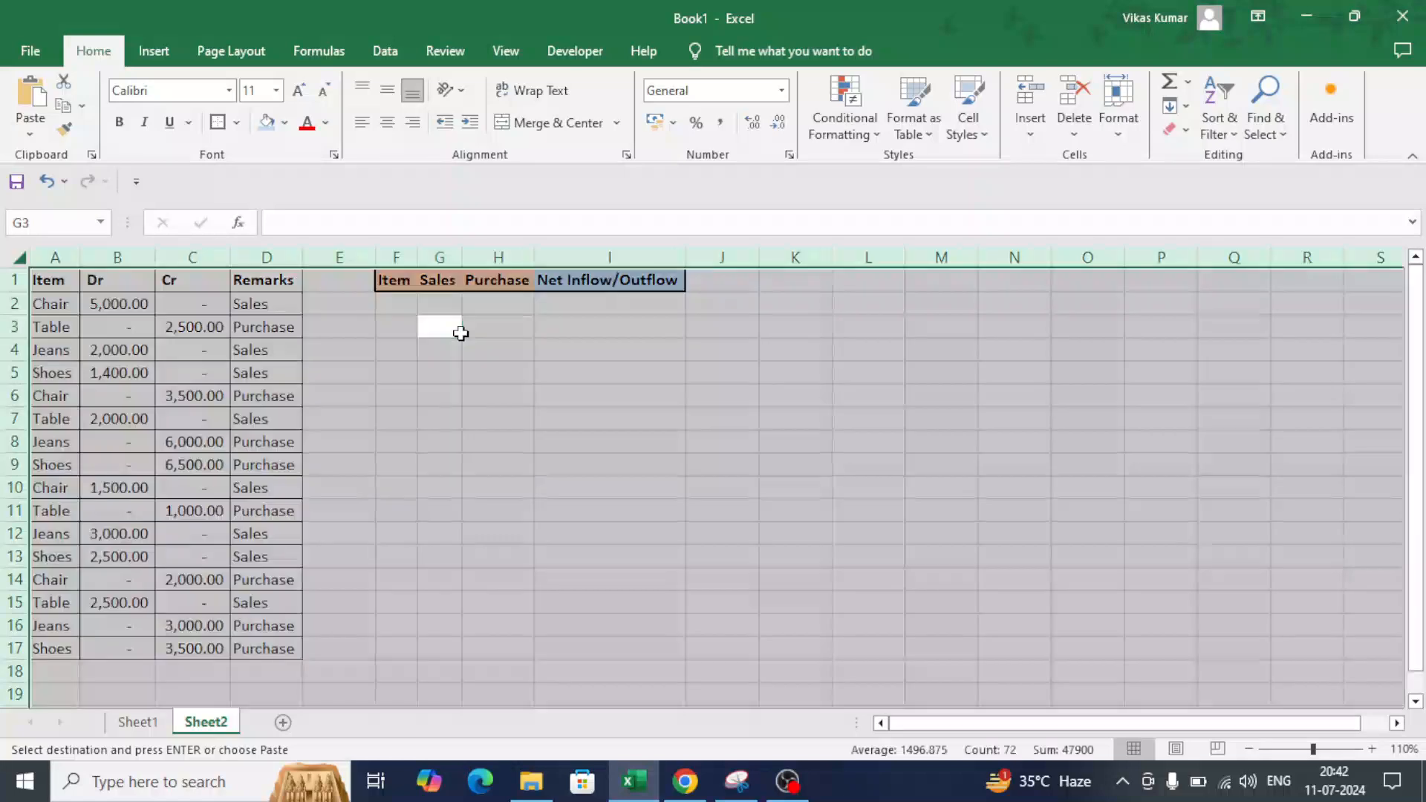
click(284, 123)
click(276, 169)
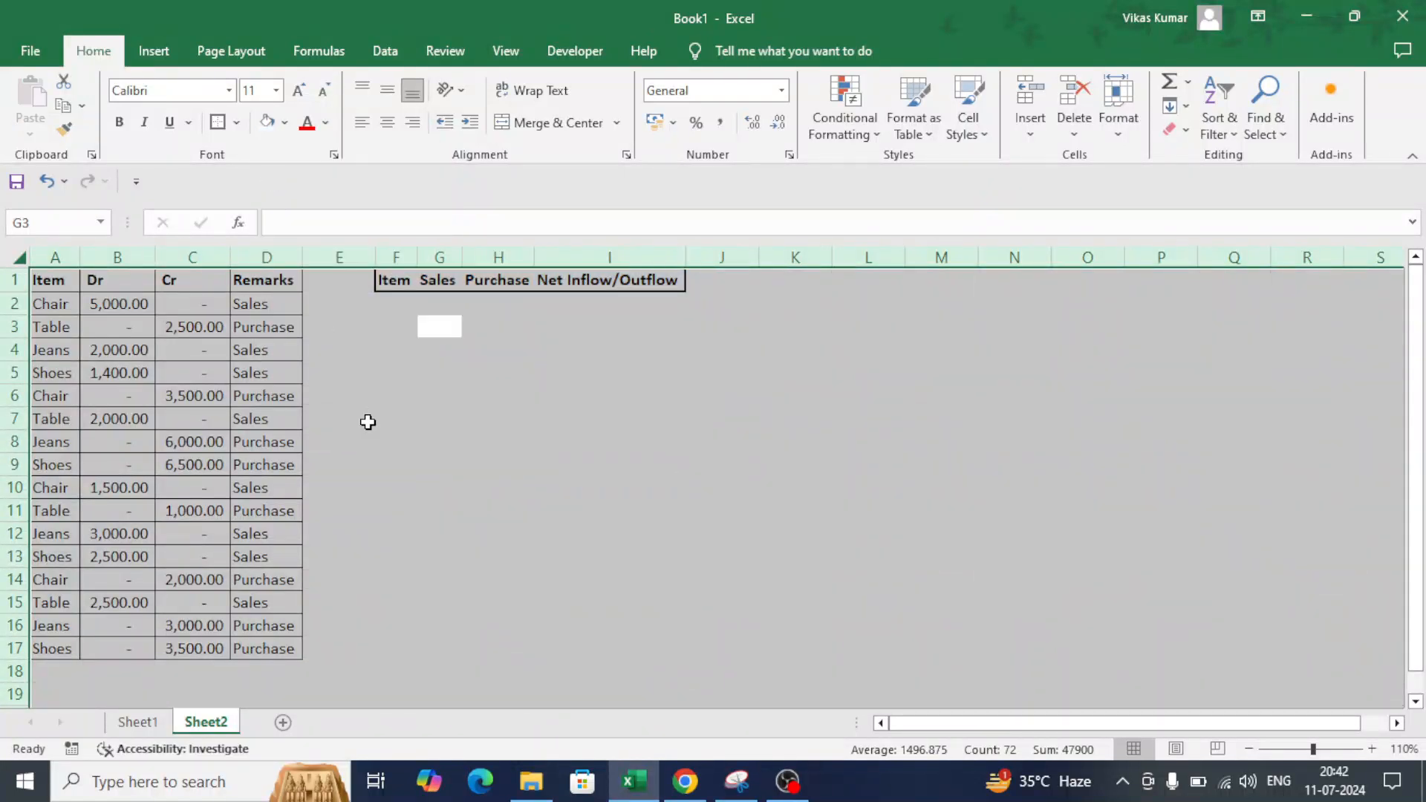
click(367, 422)
Copy the header row H13:K13 on Sheet1 and paste only its formats onto the Sheet2 header row starting at F1.
drag(394, 280, 602, 280)
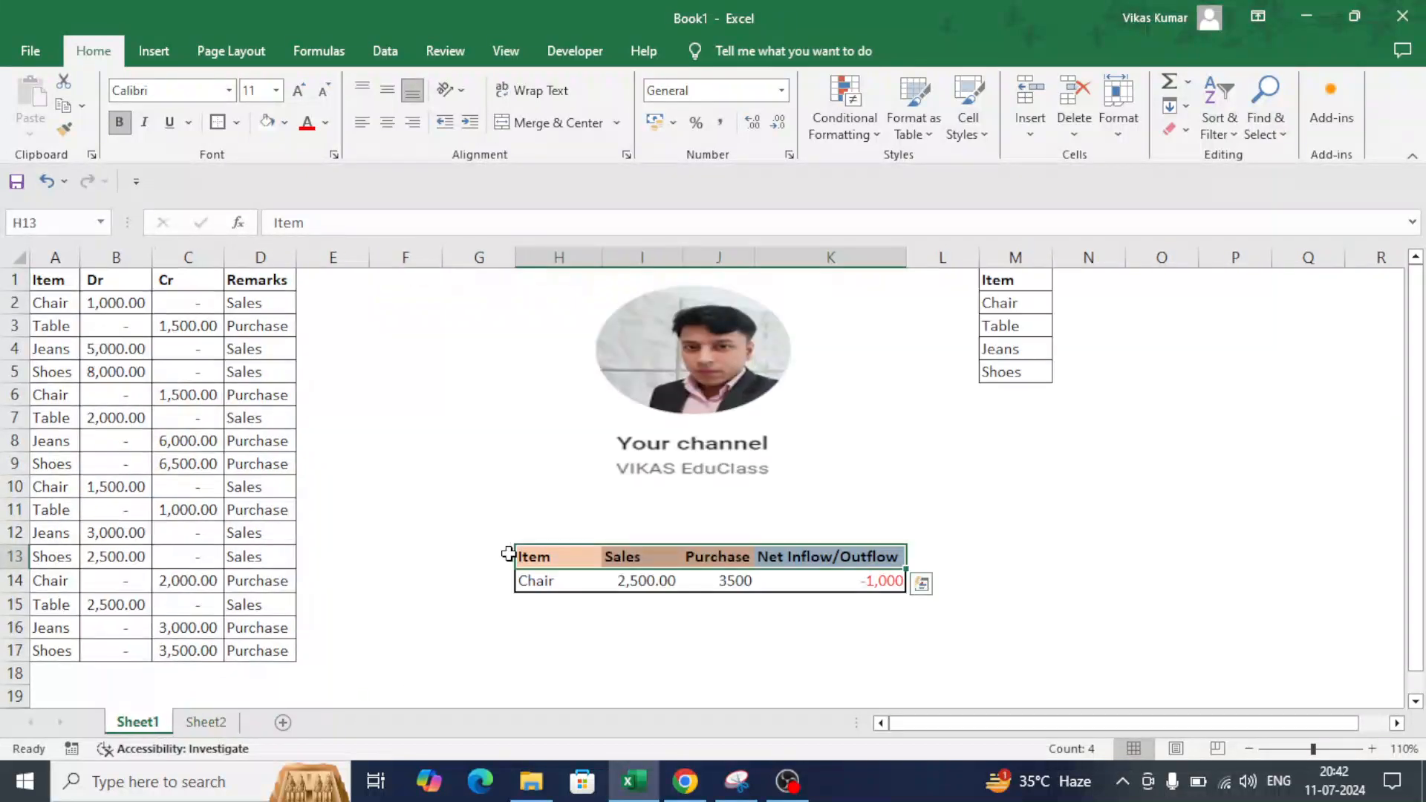
drag(520, 556, 860, 564)
key(ctrl+c)
click(206, 722)
click(389, 280)
key(ctrl+v)
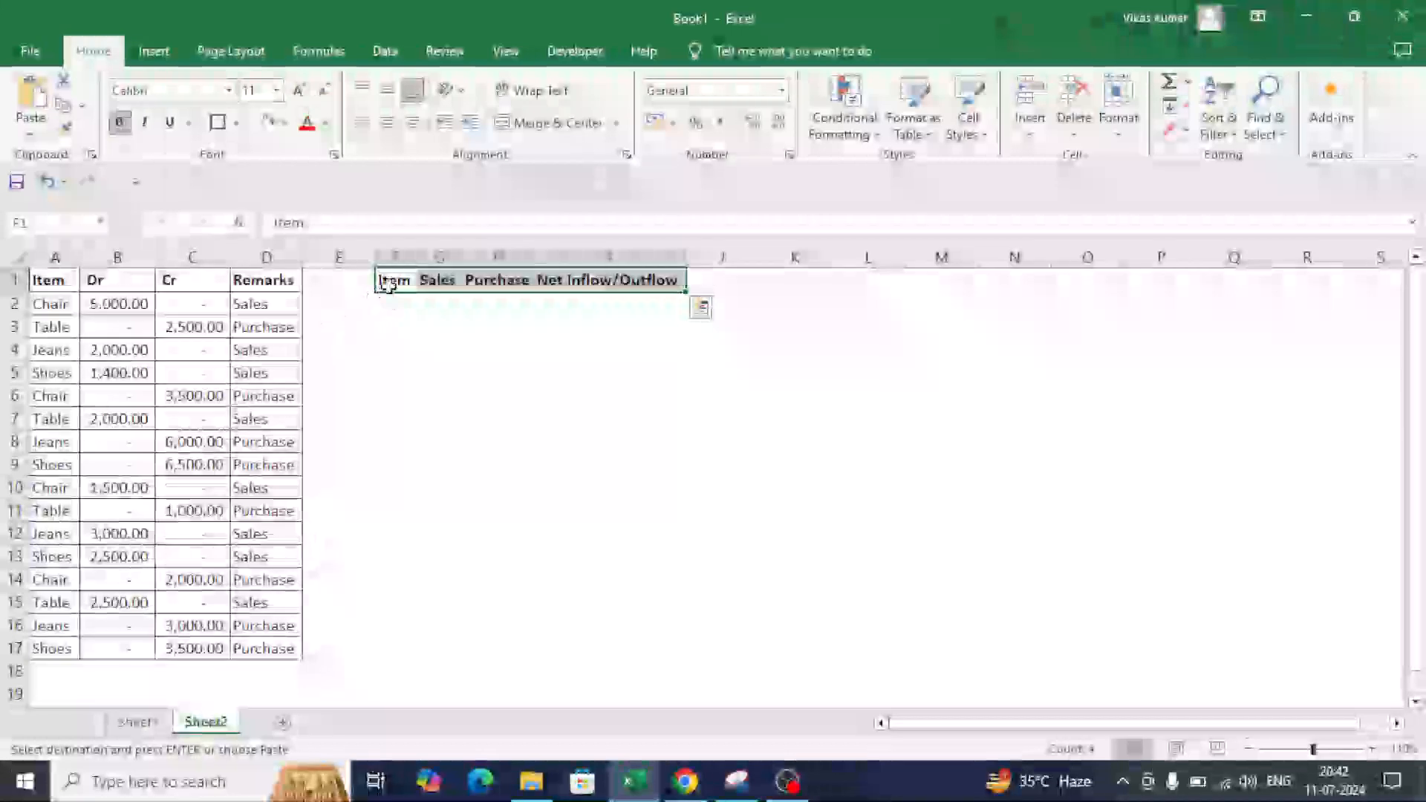
right_click(388, 286)
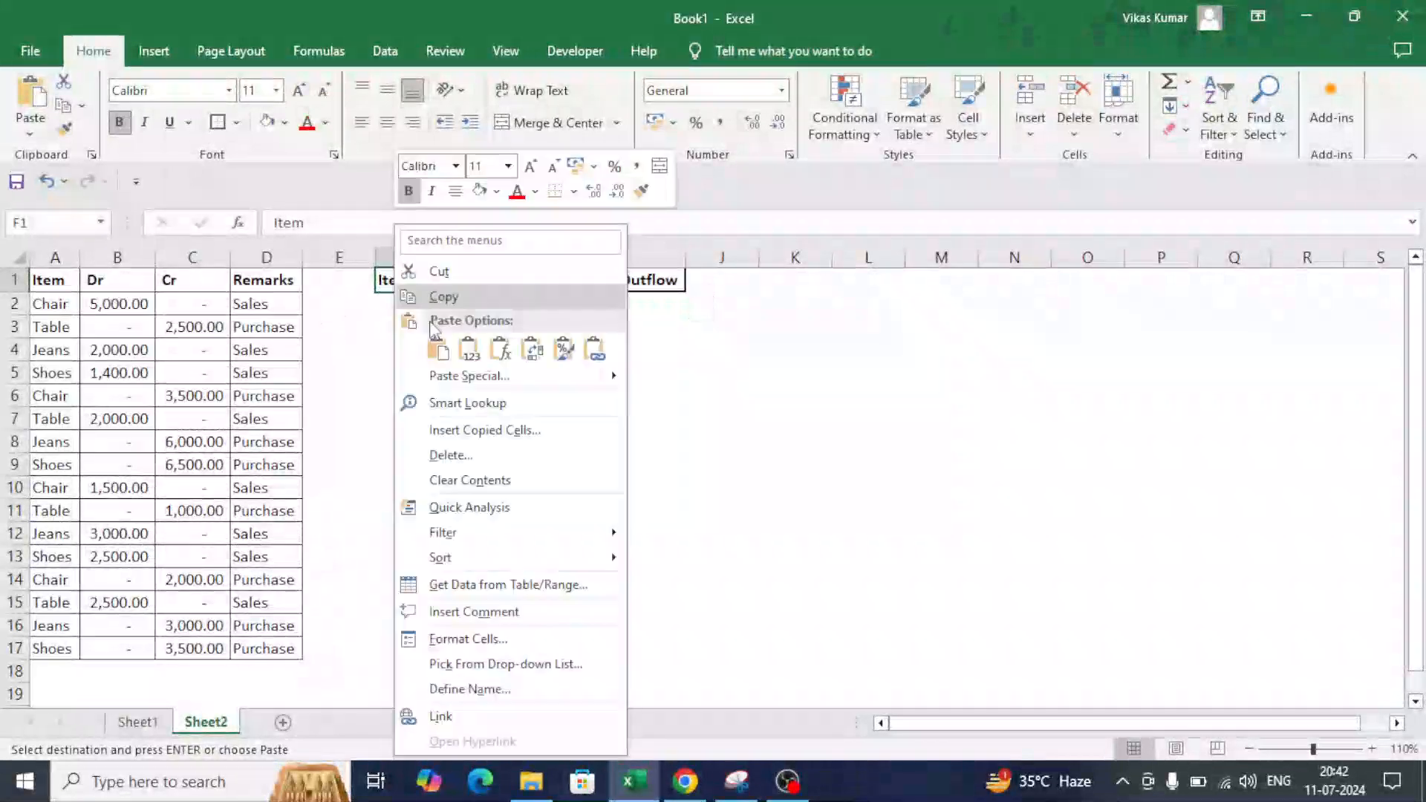
click(388, 278)
key(ctrl+alt+v)
key(Down)
key(Down)
key(Down)
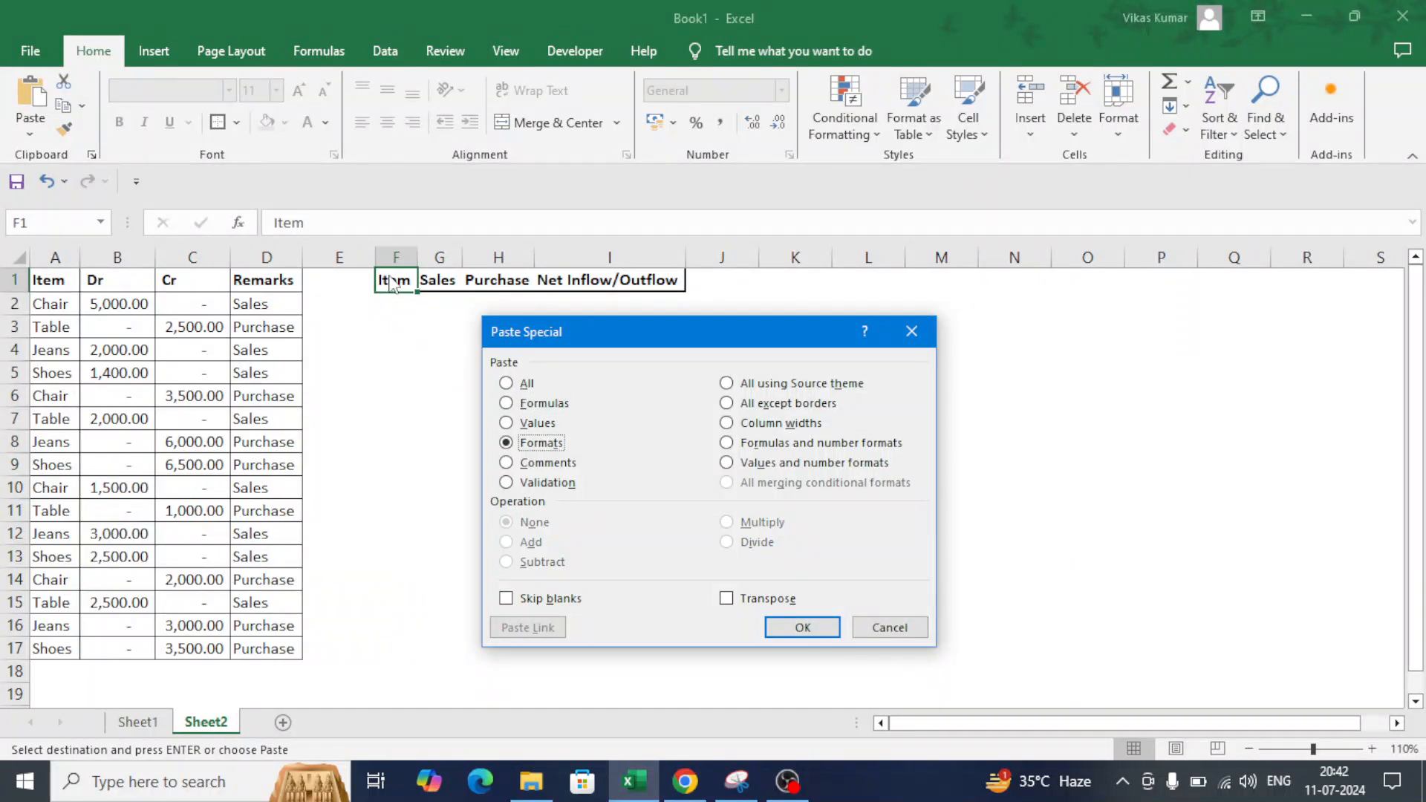
click(805, 628)
key(ctrl+a)
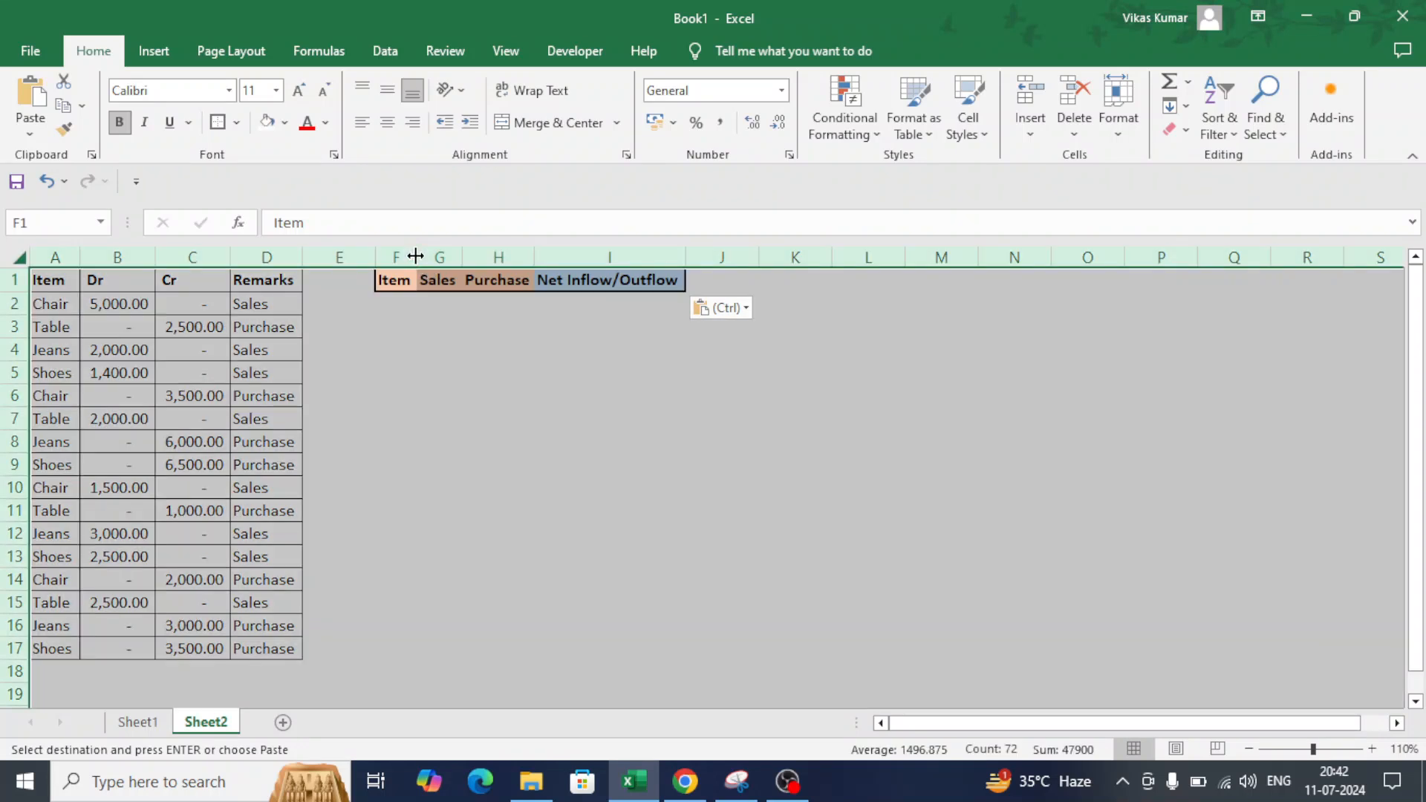
click(453, 325)
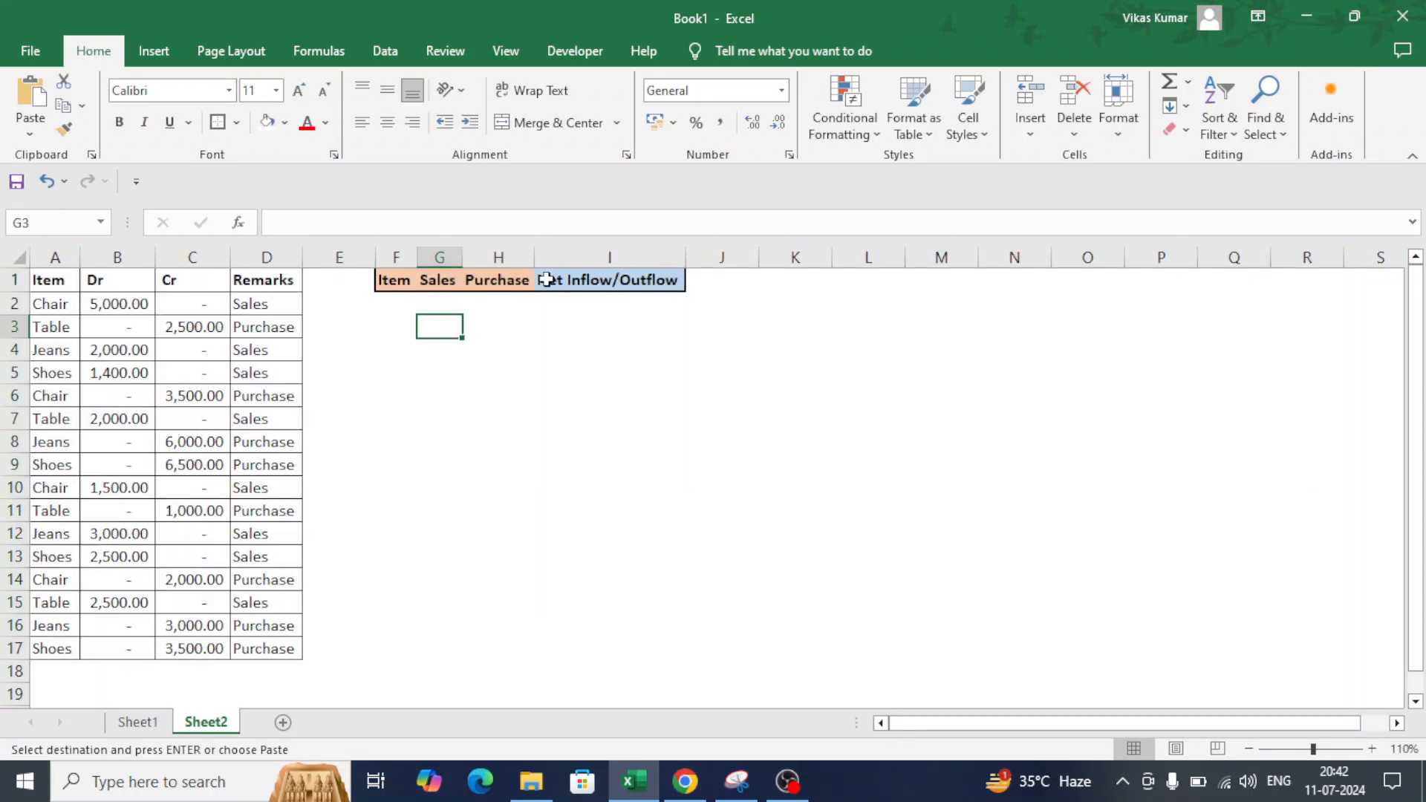
Copy the Item column A1:A17 on Sheet2 to a helper list starting at L1.
click(138, 722)
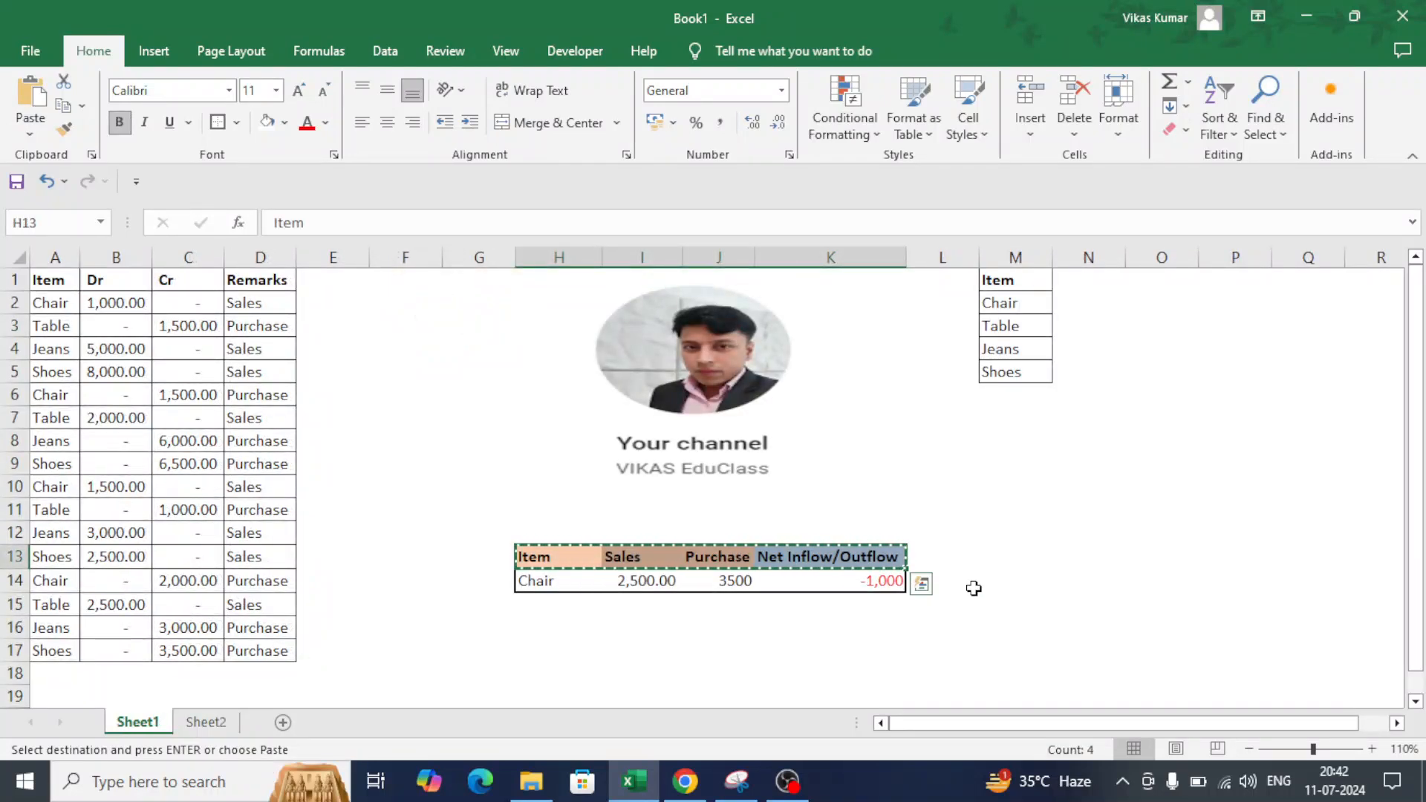
click(215, 722)
drag(66, 279, 70, 648)
key(ctrl+c)
click(868, 276)
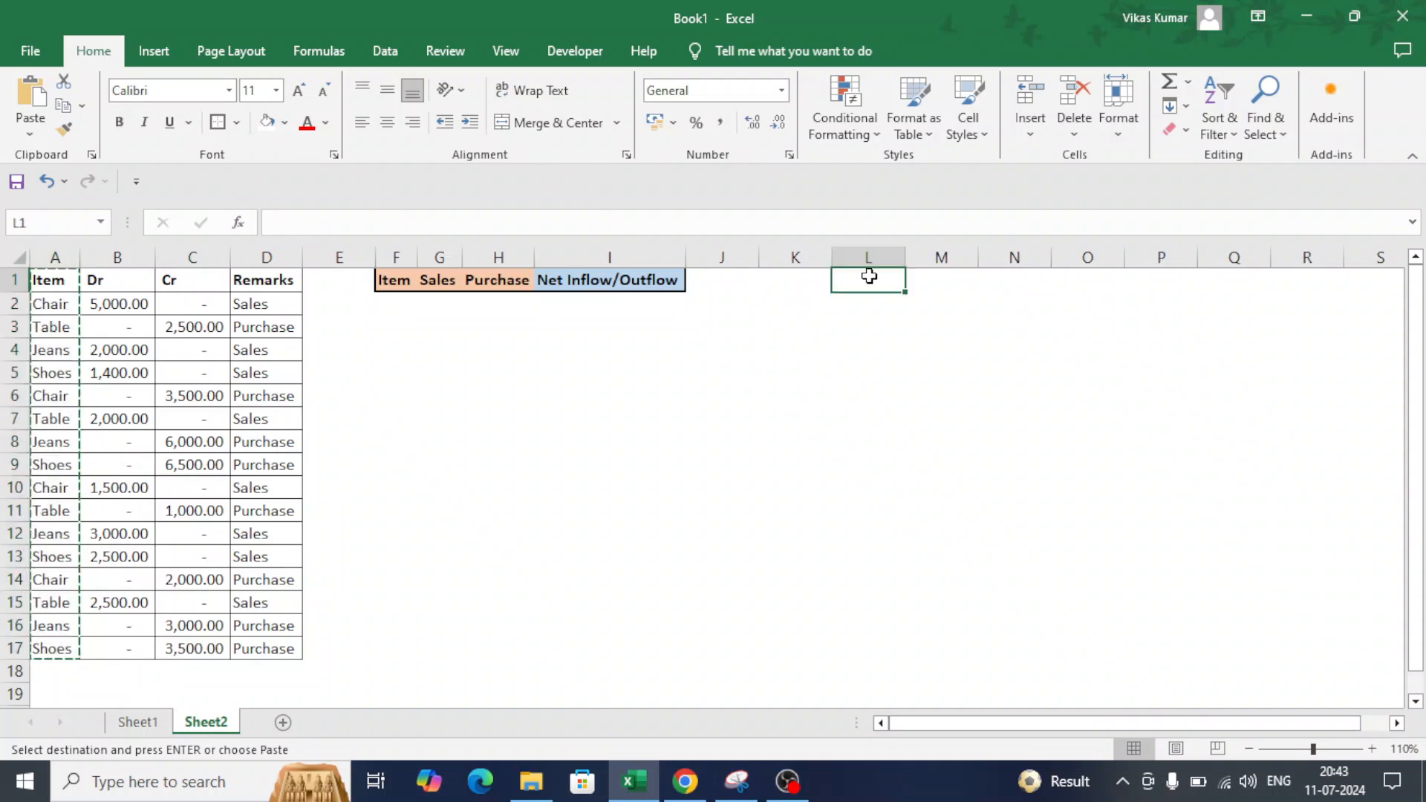
key(ctrl+v)
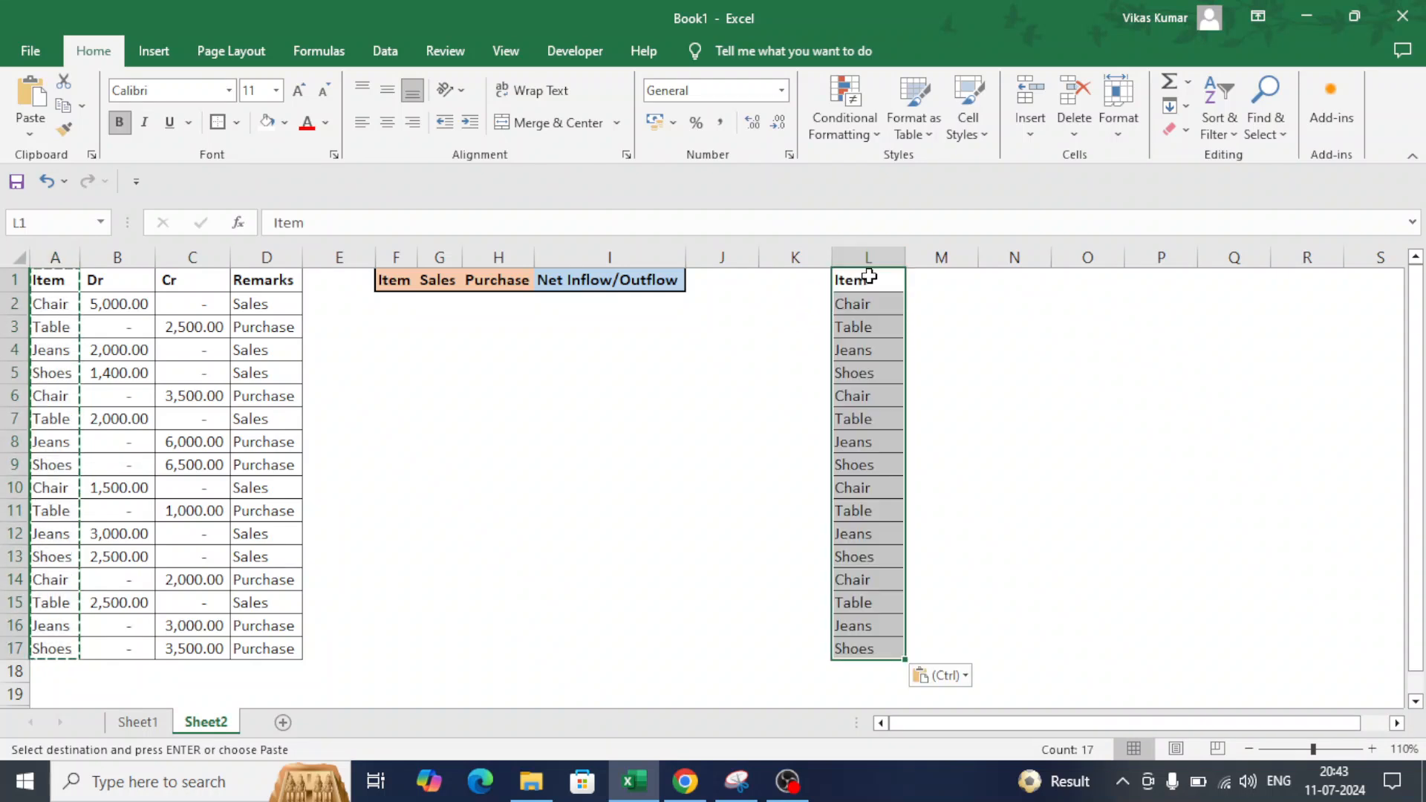
Remove the duplicate values from the Item list in column L, treating the first row as a header.
click(385, 51)
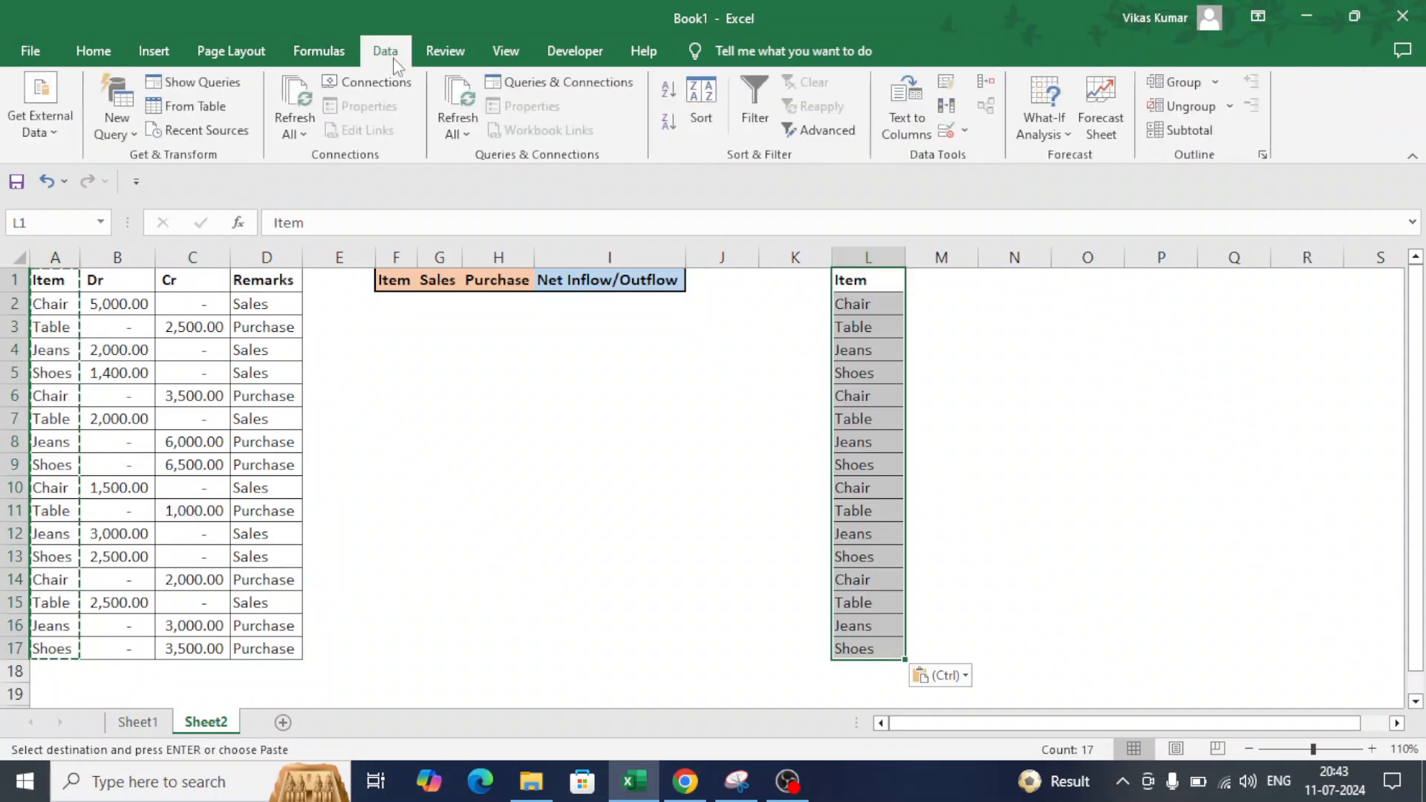
click(947, 106)
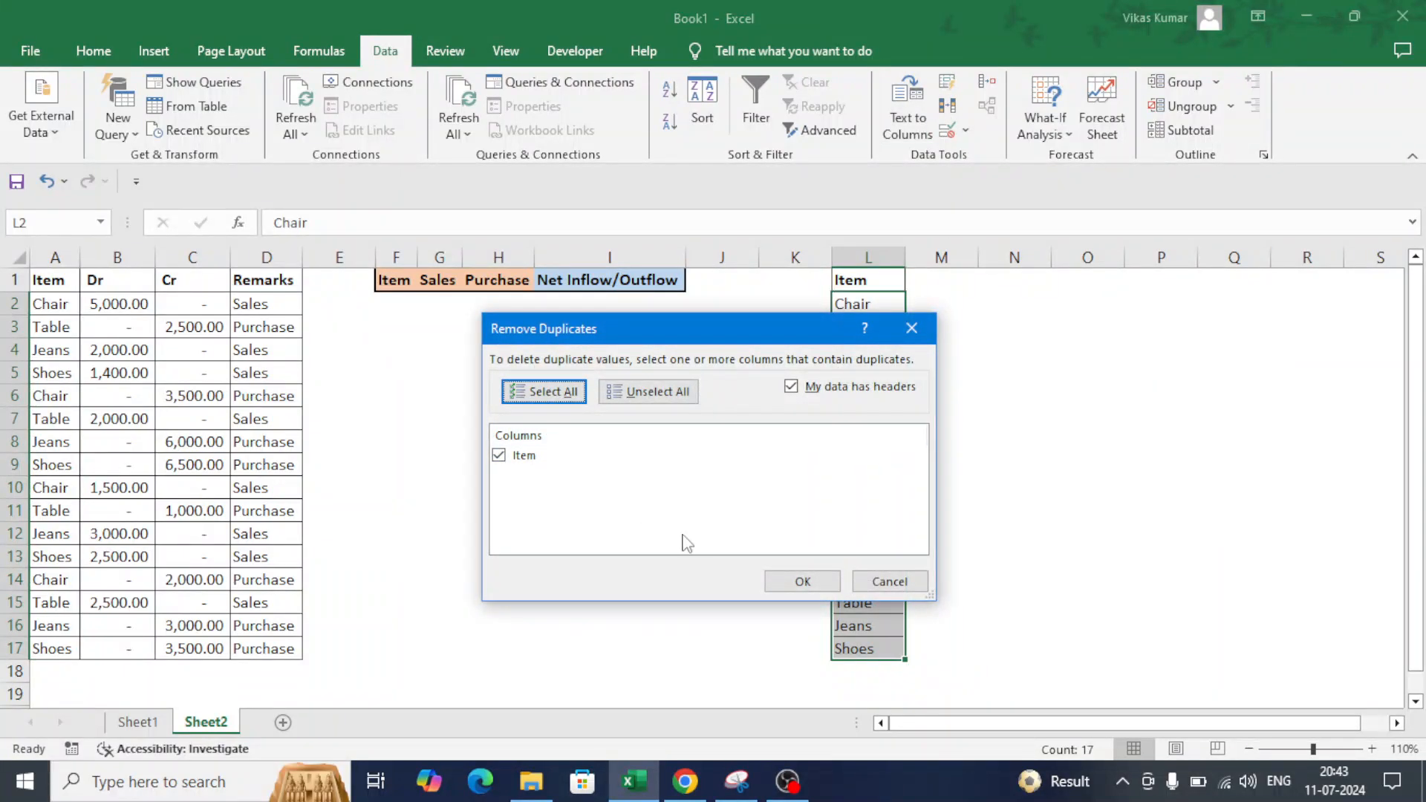
click(802, 581)
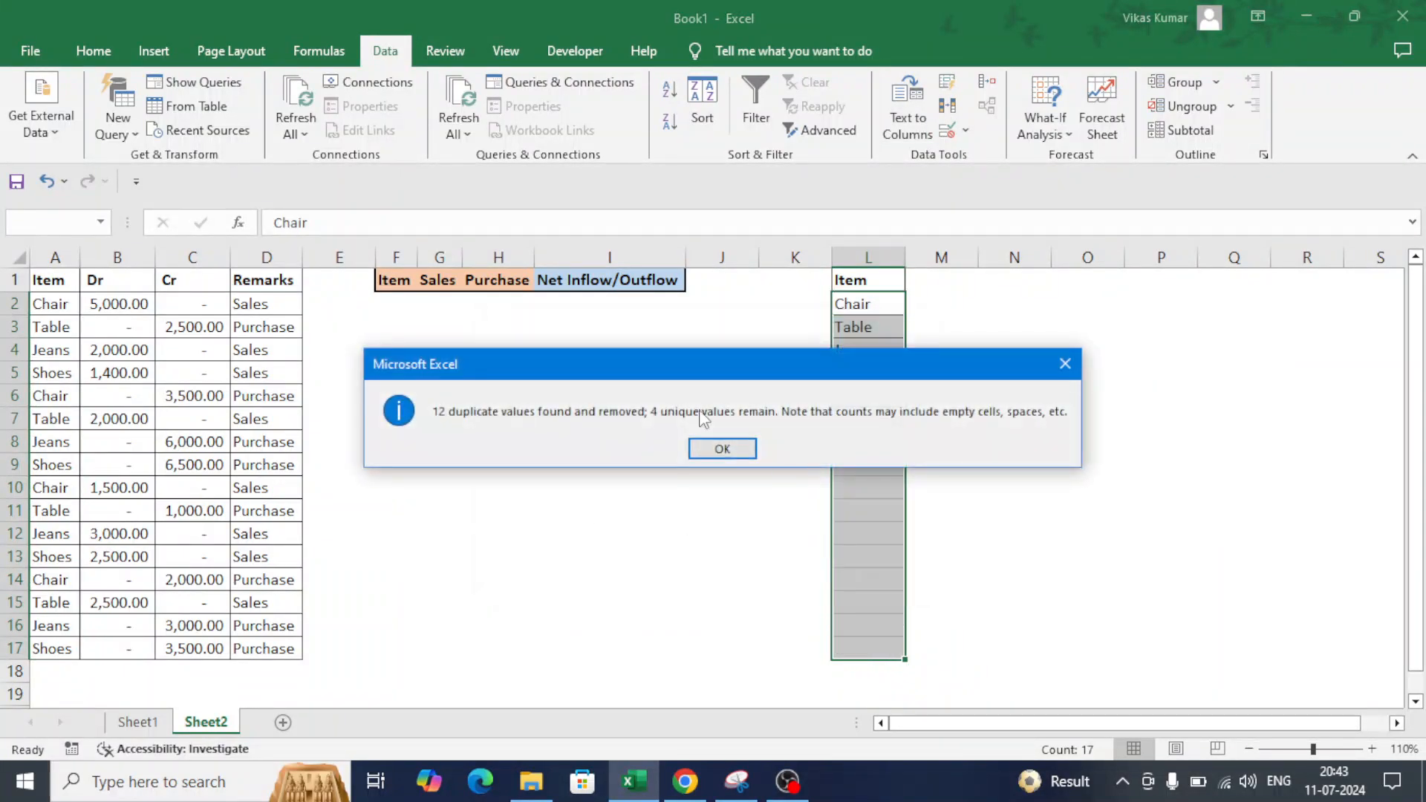
click(725, 446)
click(875, 297)
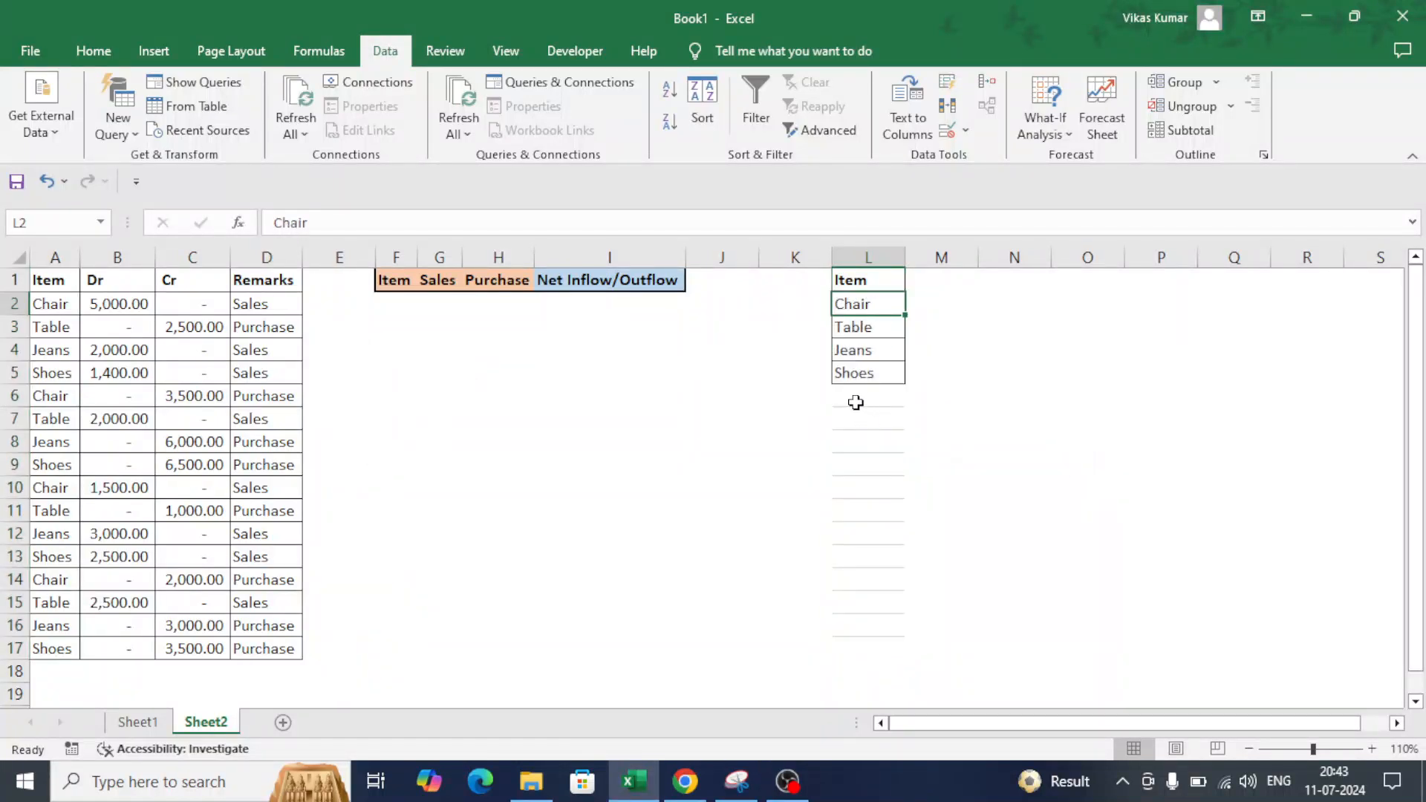
Clear the leftover borders below the item list by pasting a blank cell over L6:M16.
click(822, 397)
key(ctrl+c)
click(875, 396)
key(ctrl+v)
drag(876, 396, 903, 628)
key(Escape)
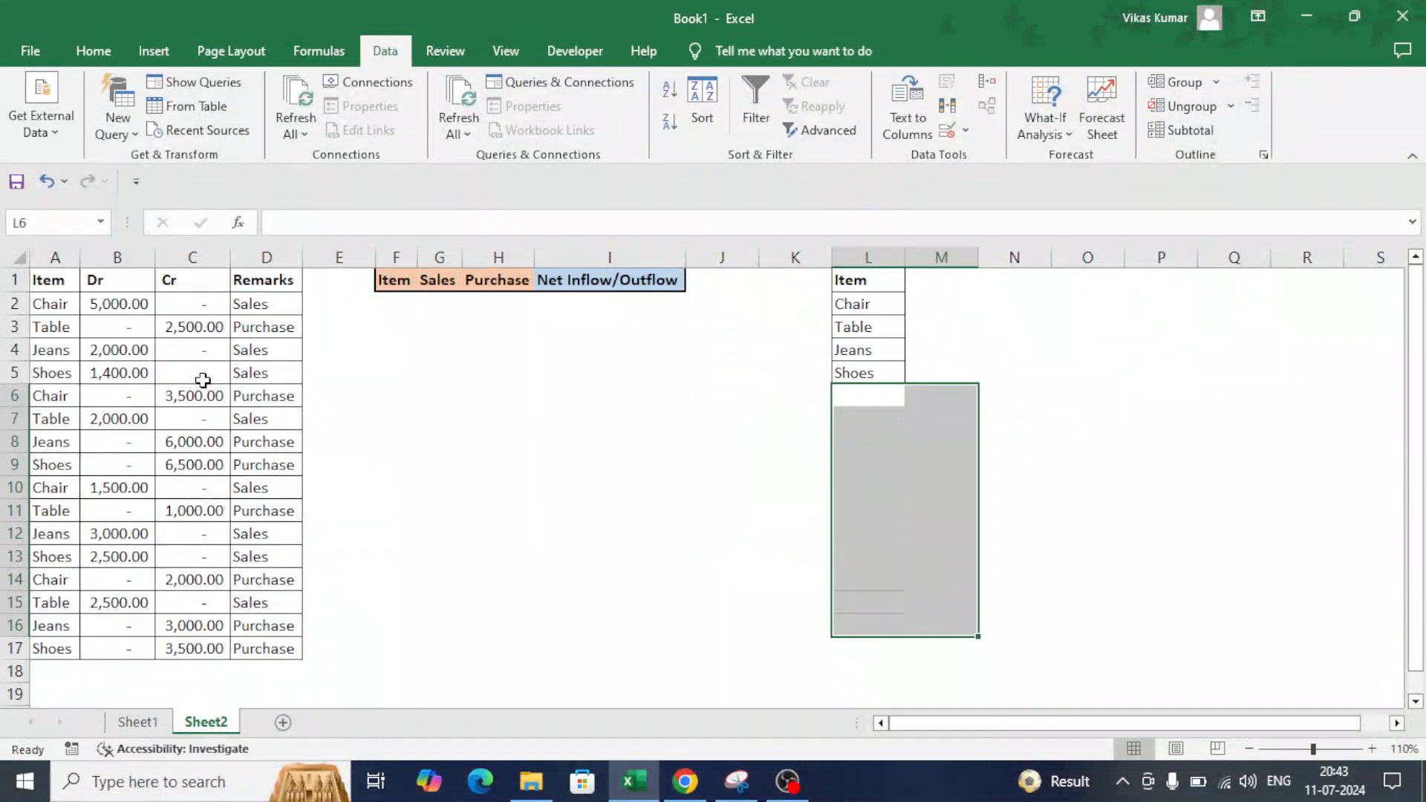
Widen summary columns F and G on Sheet2.
drag(67, 308, 23, 625)
drag(885, 305, 882, 372)
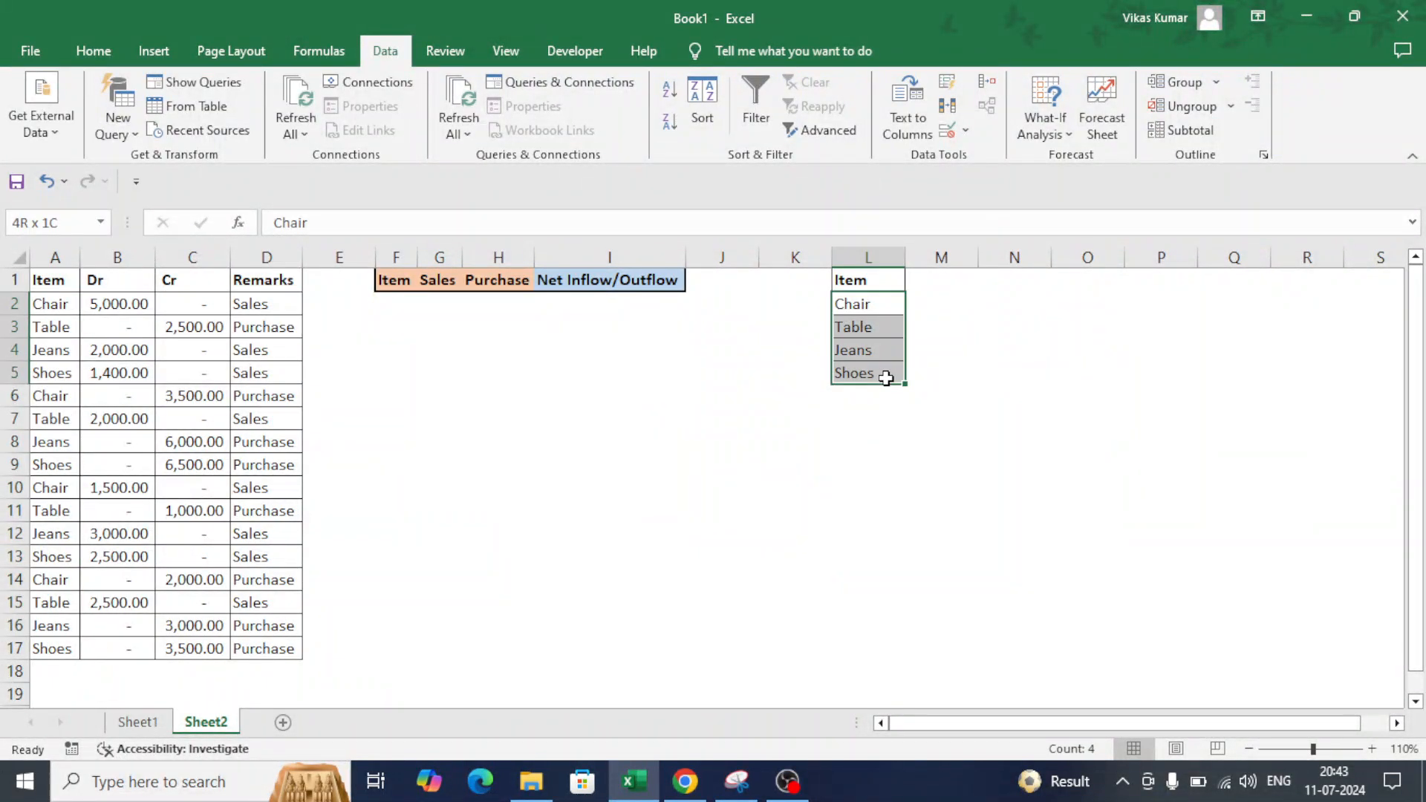
click(407, 303)
drag(418, 257, 492, 254)
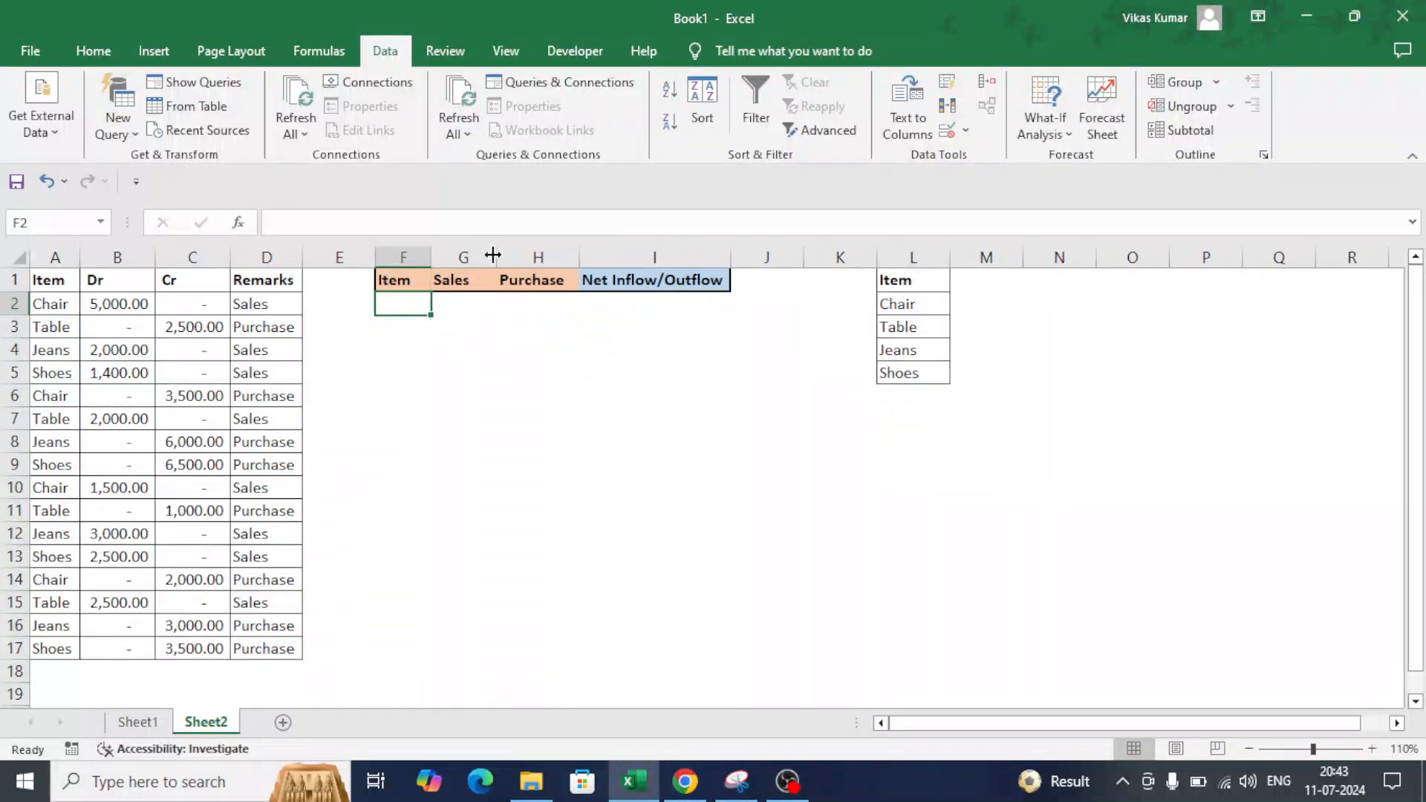
Start a SUMIFS formula in Sales cell G2 with the Dr column $B$1:$B$17 as the absolute sum range.
click(446, 300)
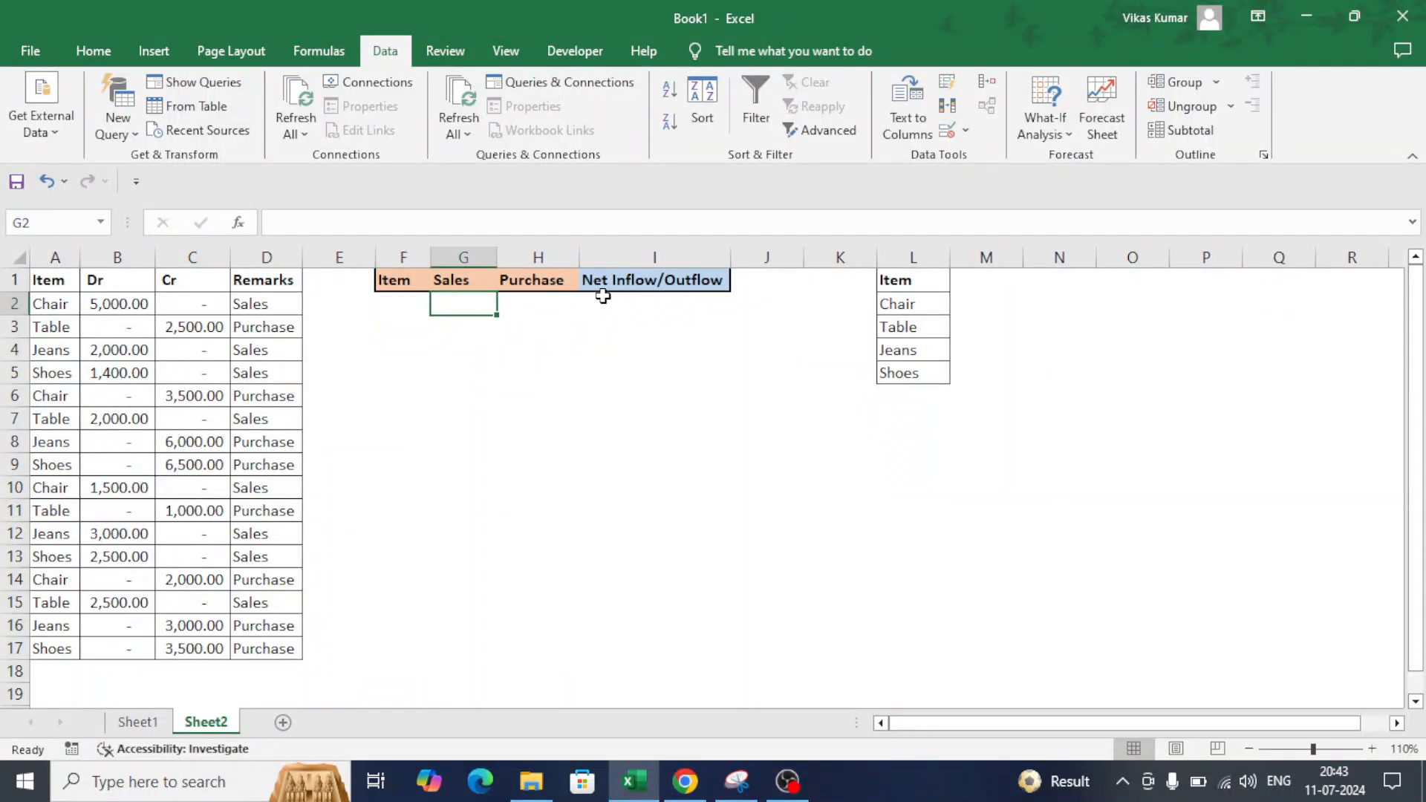
text(=su)
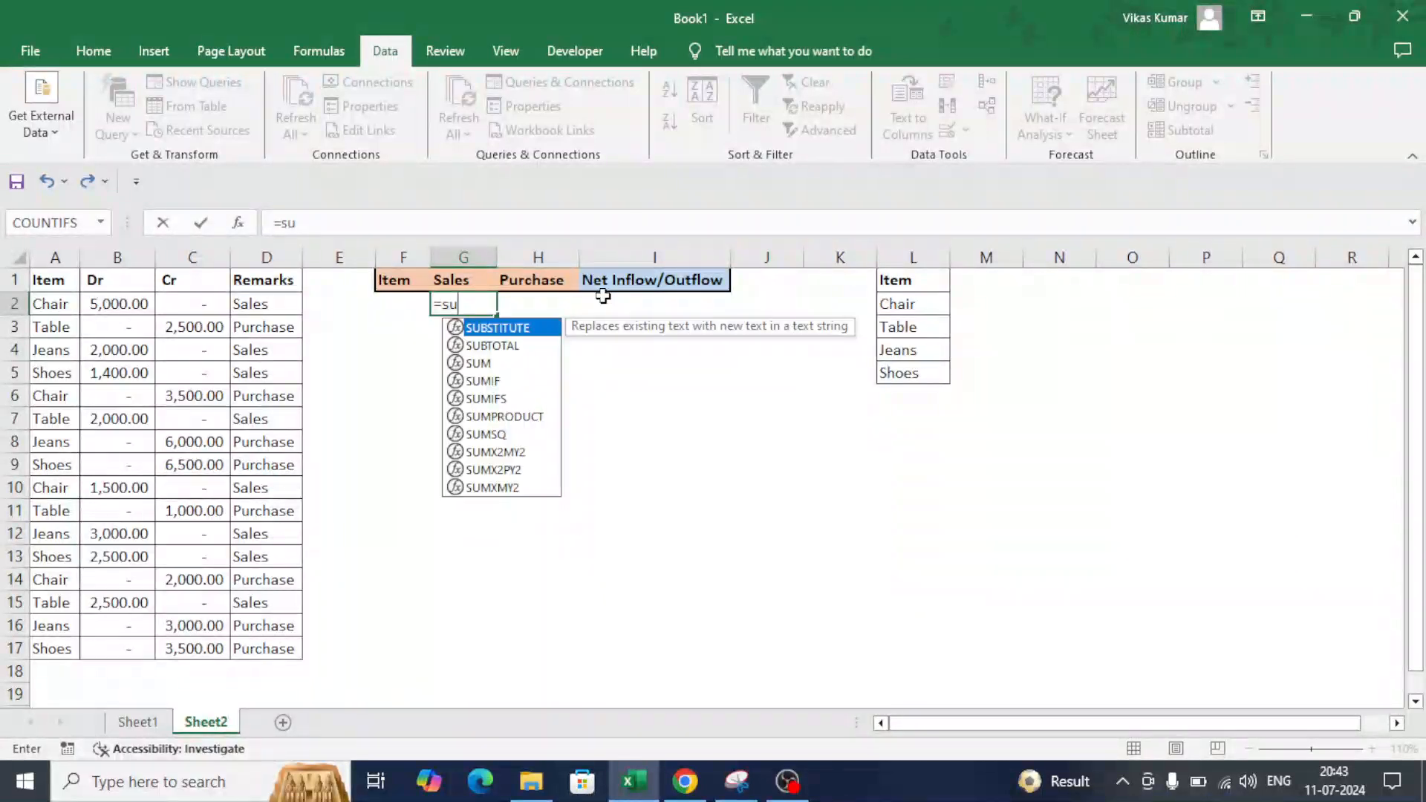
text(mif)
key(Down)
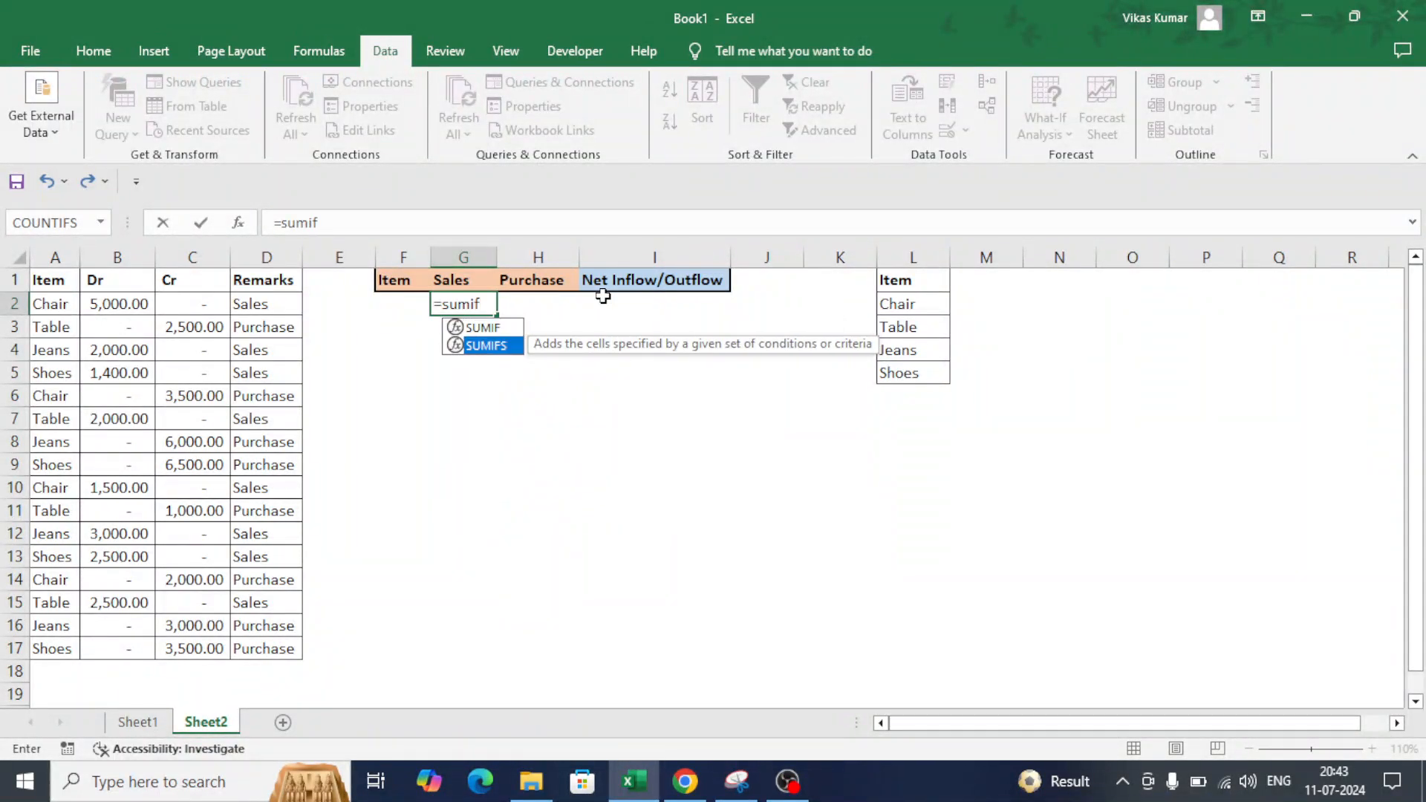
text(f)
key(Tab)
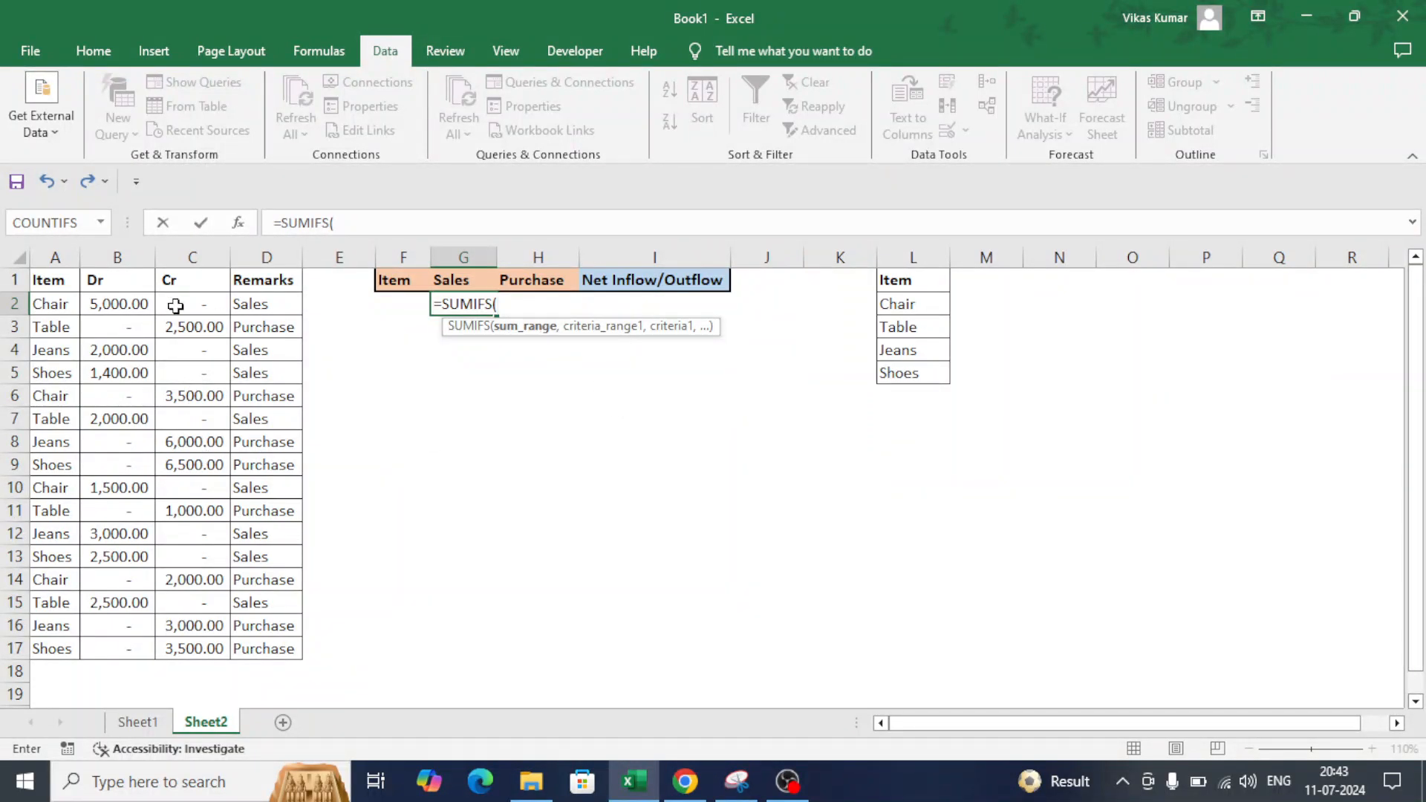
drag(134, 283, 154, 653)
key(F4)
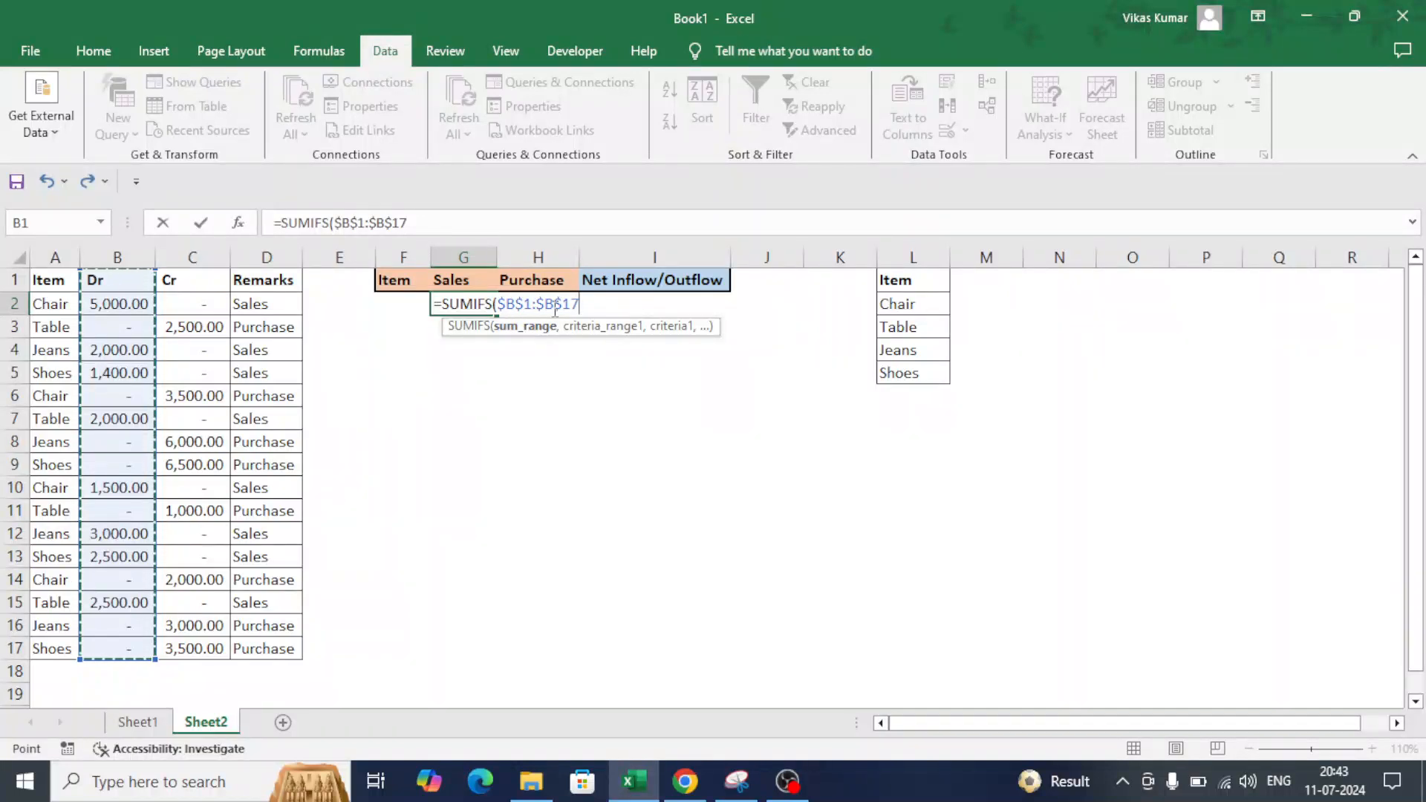
text(,)
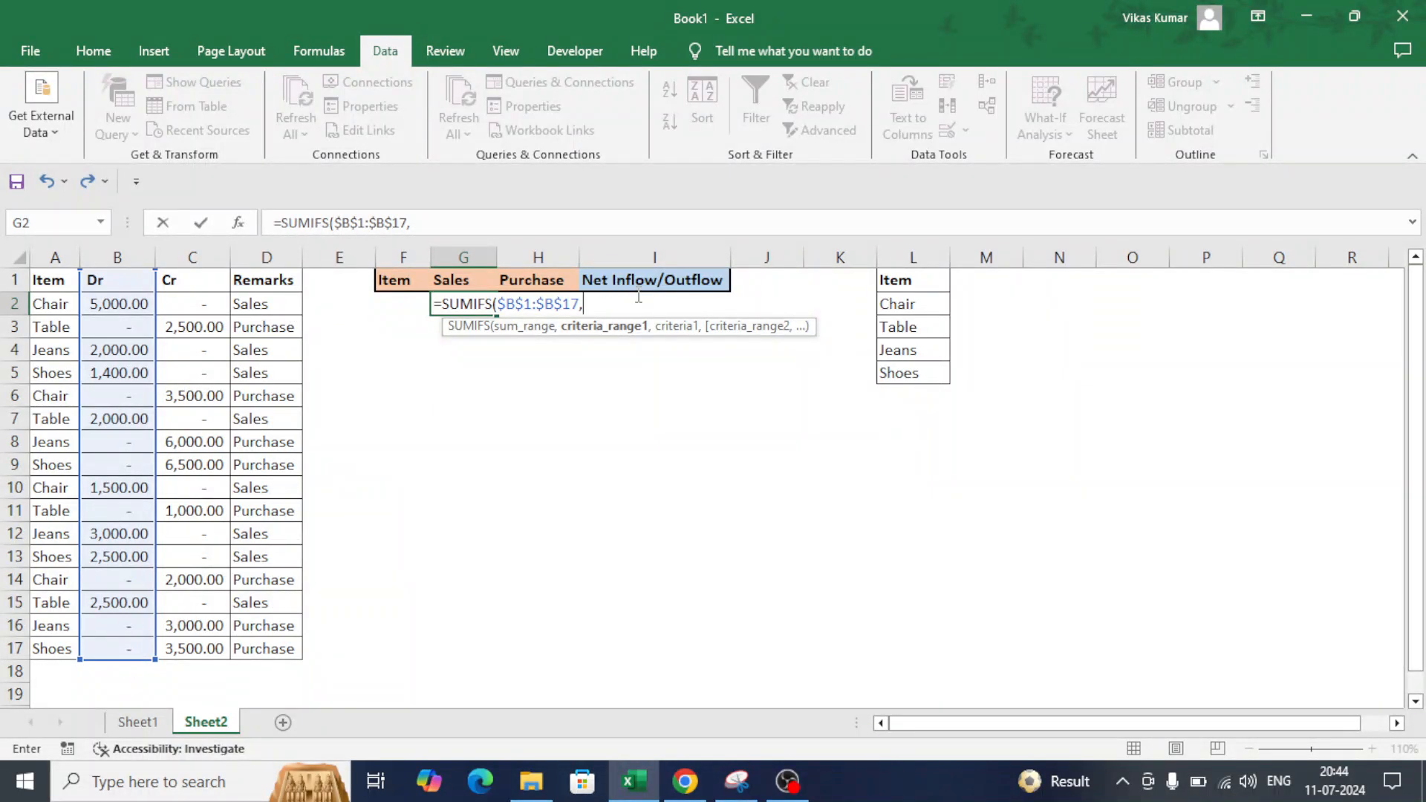
Complete the G2 formula with criteria range $D$1:$D$17 and criterion G1, and check it against the sum of B2:B17.
drag(281, 279, 284, 650)
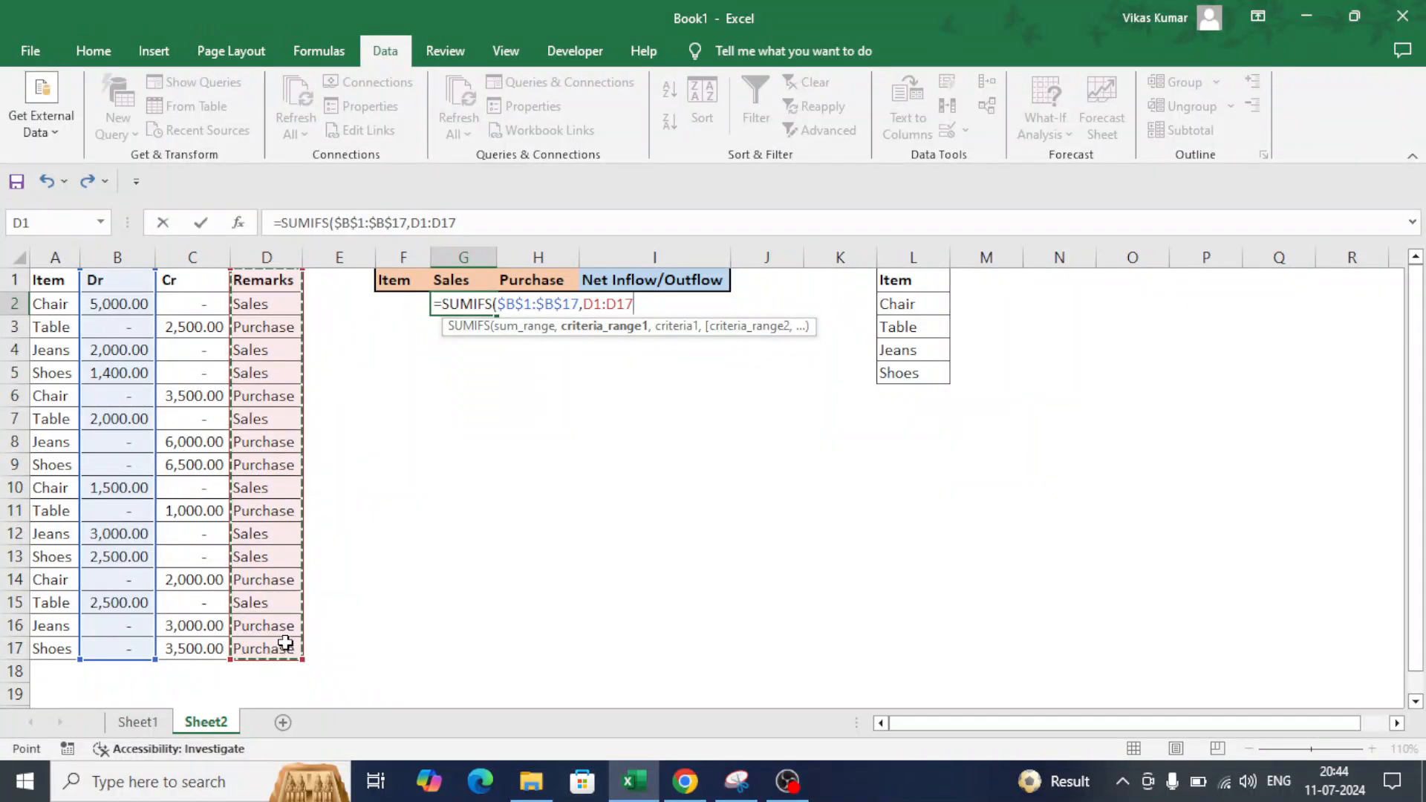
key(F4)
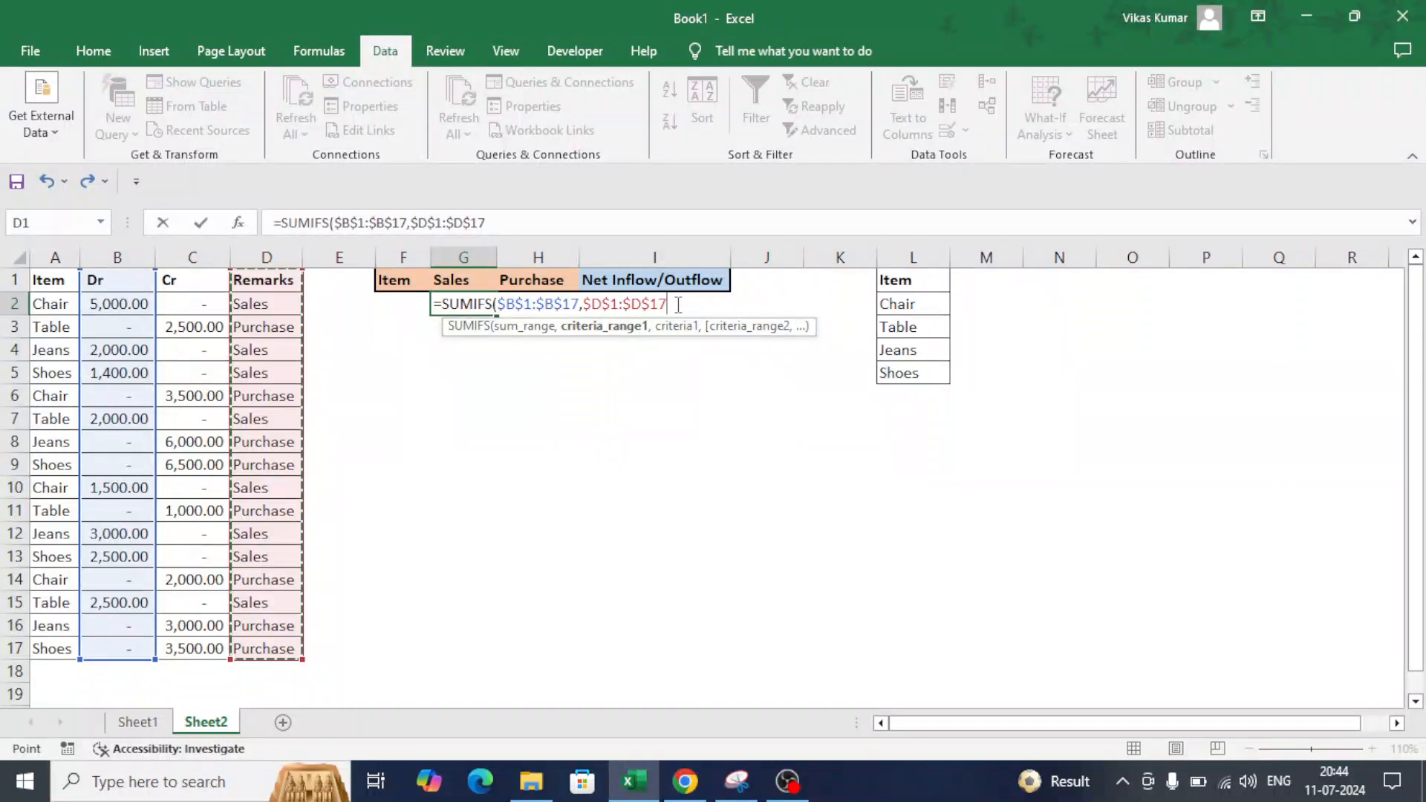
text(,)
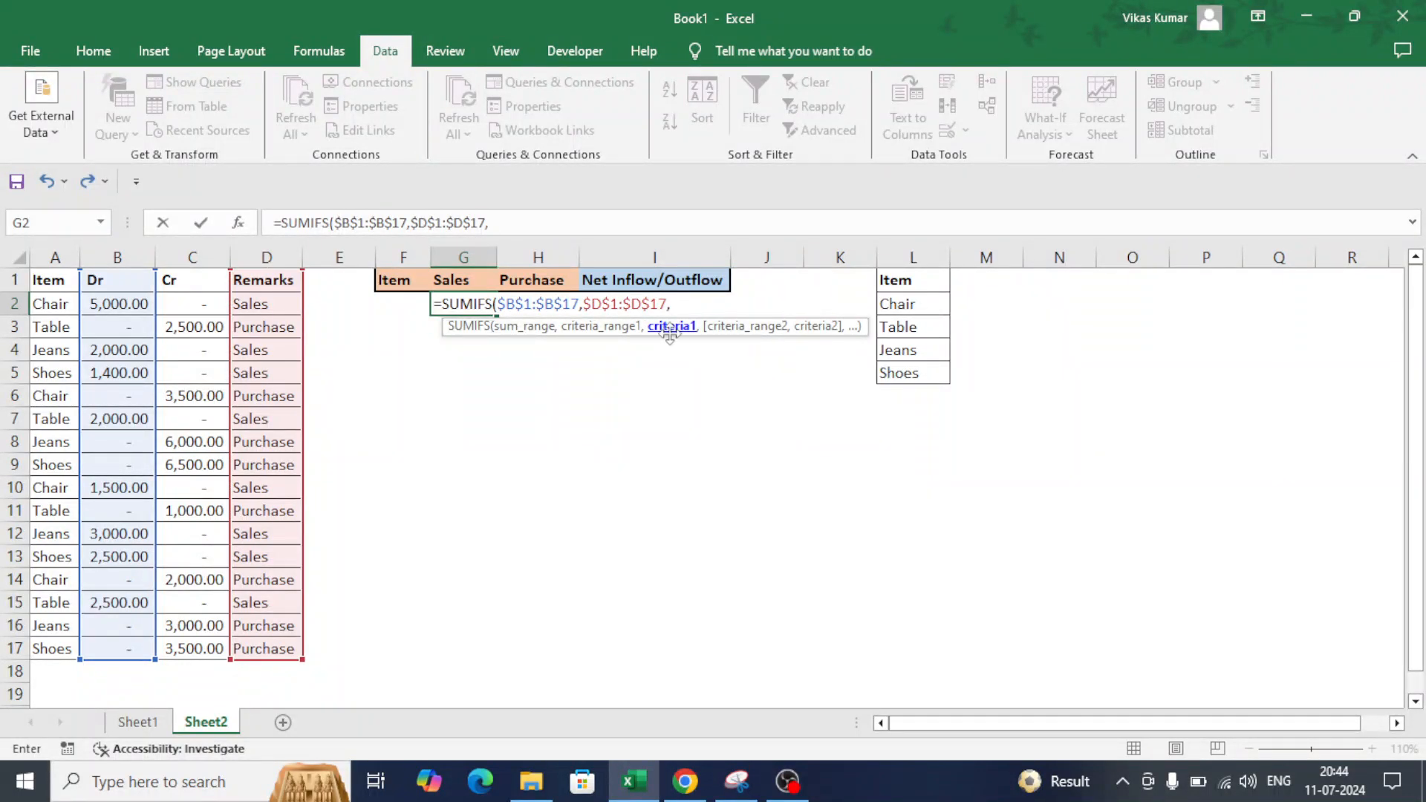
click(453, 281)
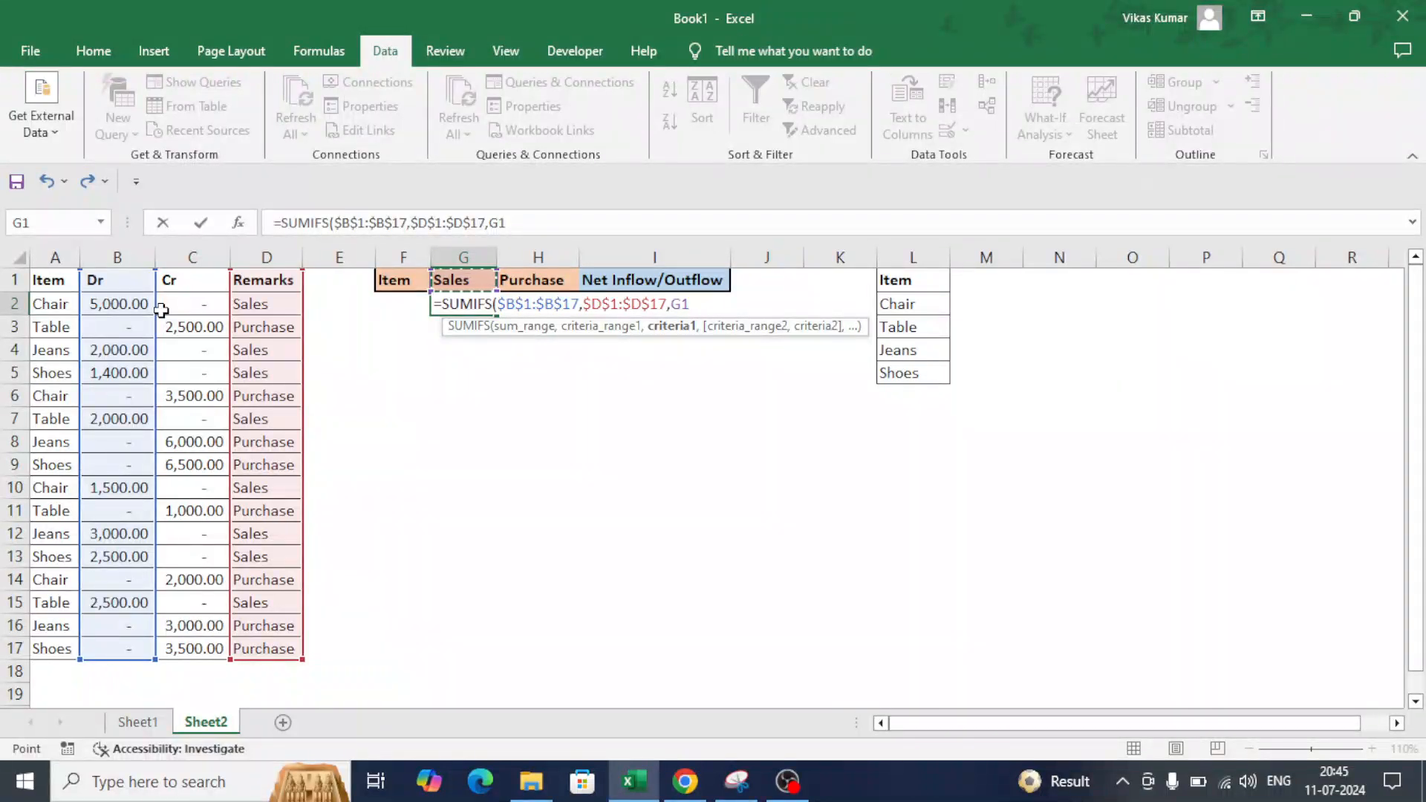
text())
key(Return)
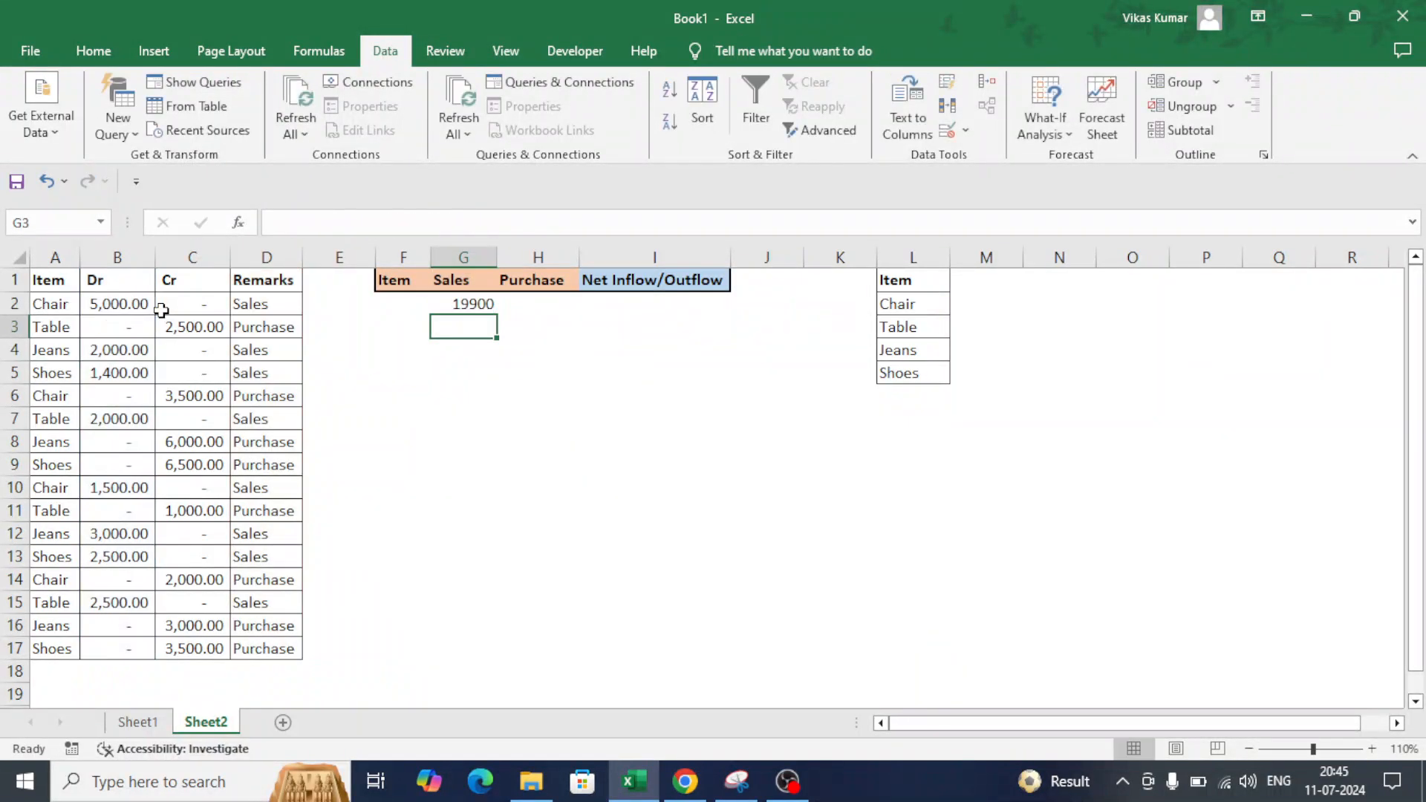
click(463, 305)
drag(115, 306, 122, 637)
drag(135, 300, 141, 648)
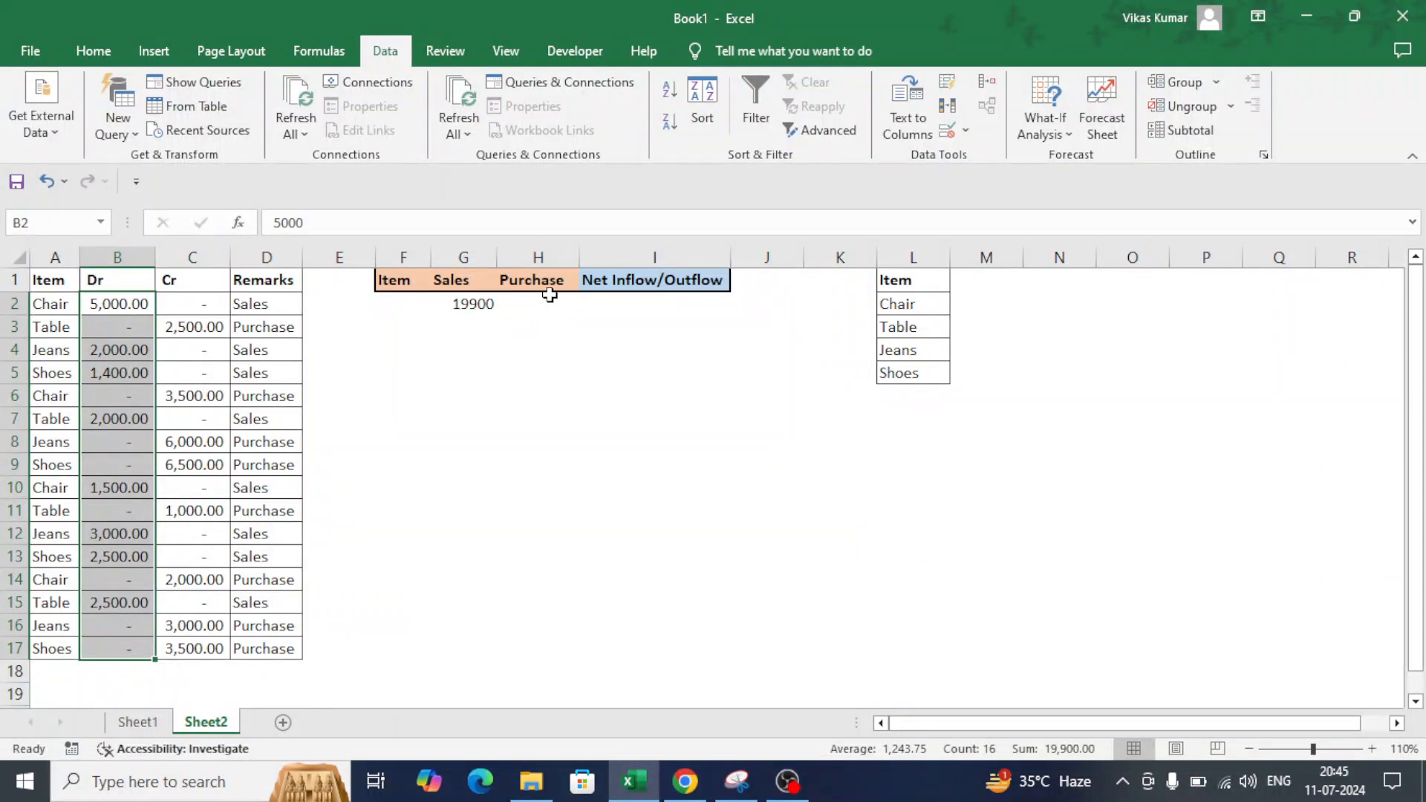
Extend the G2 SUMIFS through its function arguments with second criteria range $A$1:$A$17 and criterion F2.
click(491, 302)
click(541, 222)
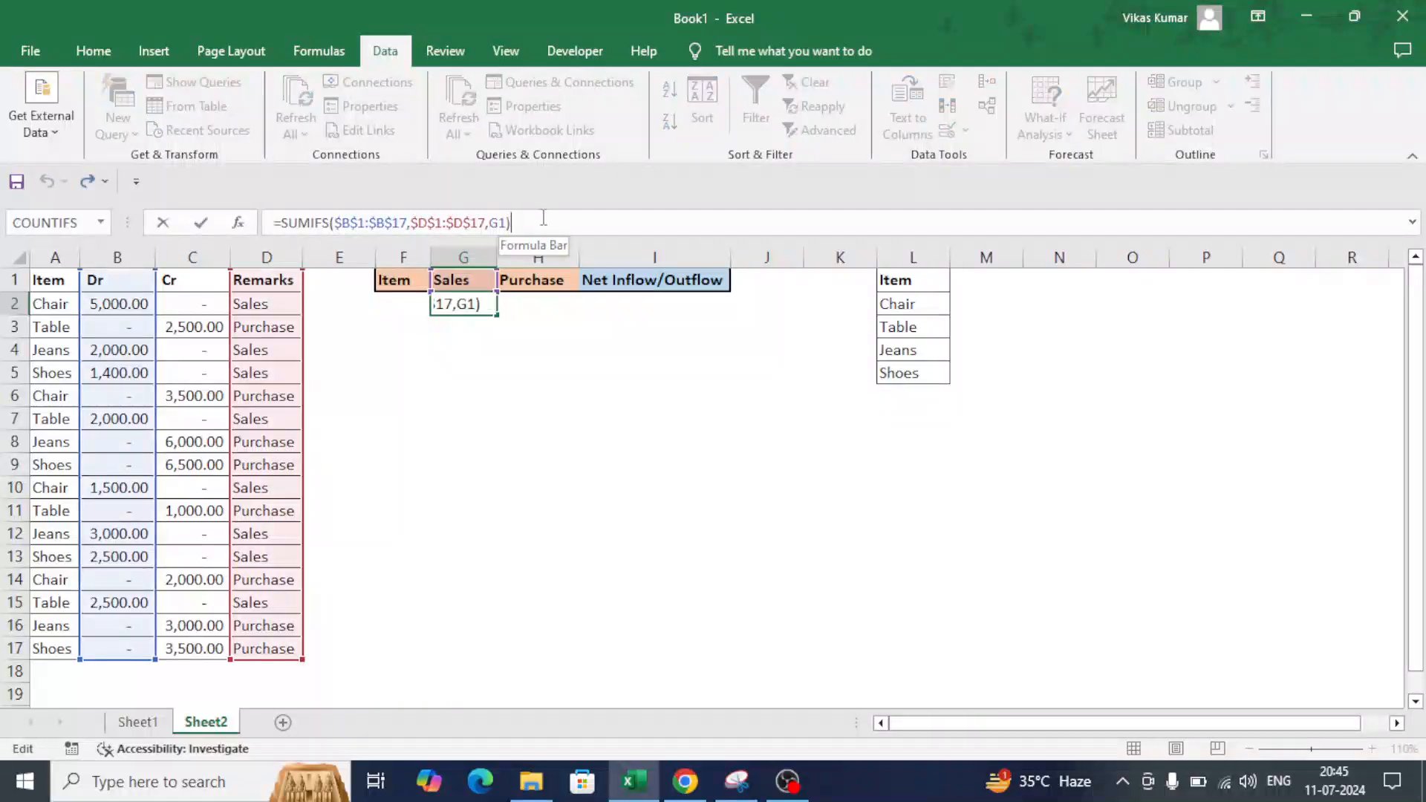
click(238, 223)
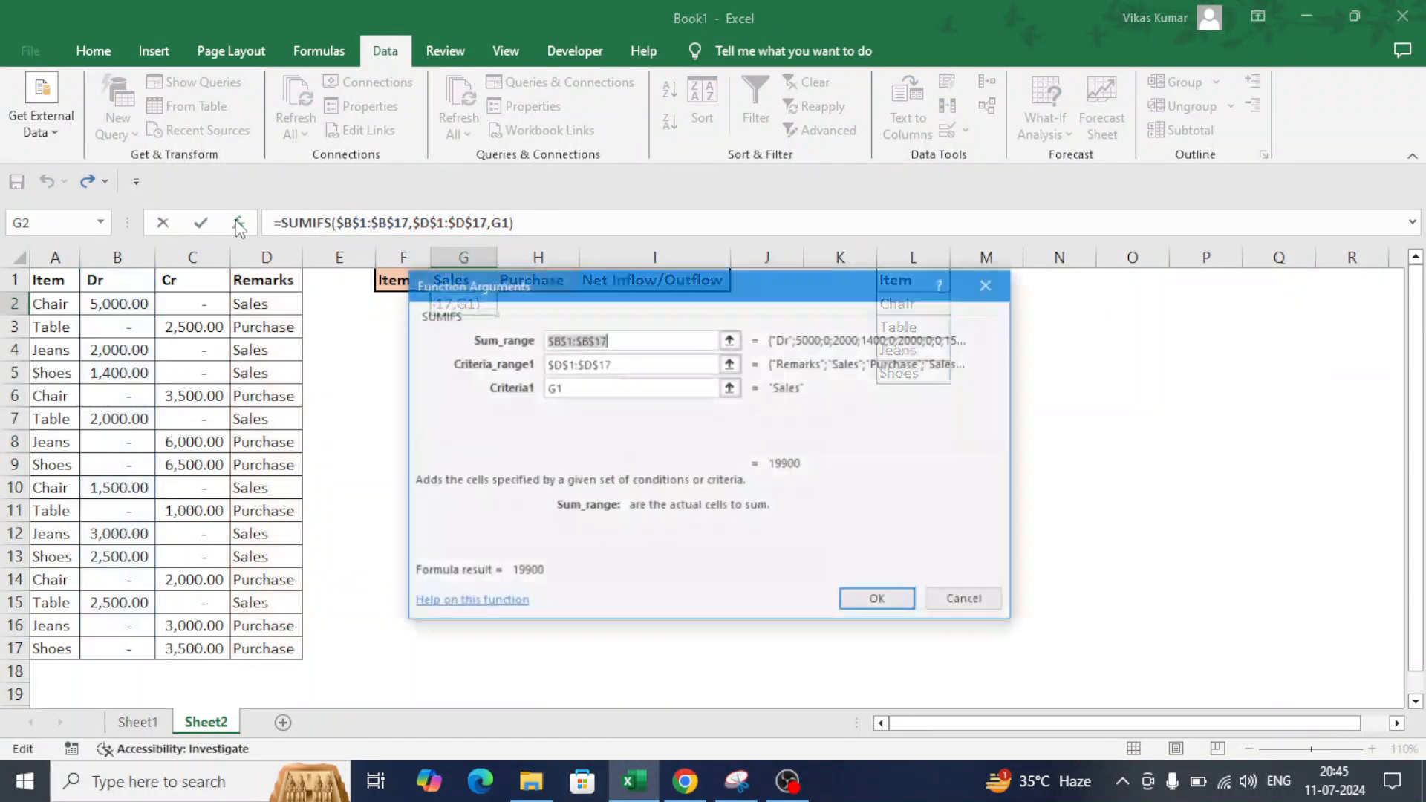
drag(566, 291, 731, 231)
click(754, 327)
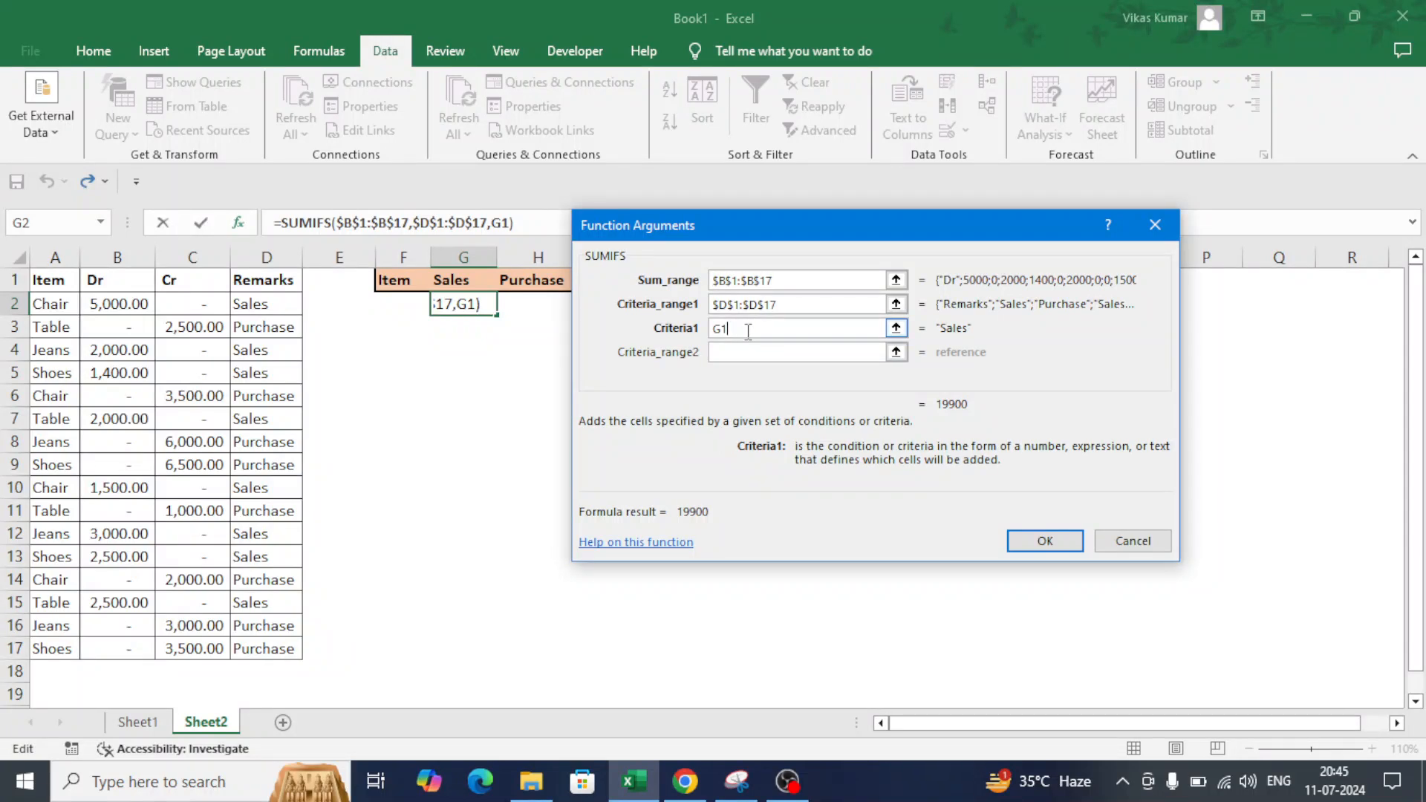
key(Tab)
drag(784, 237, 927, 195)
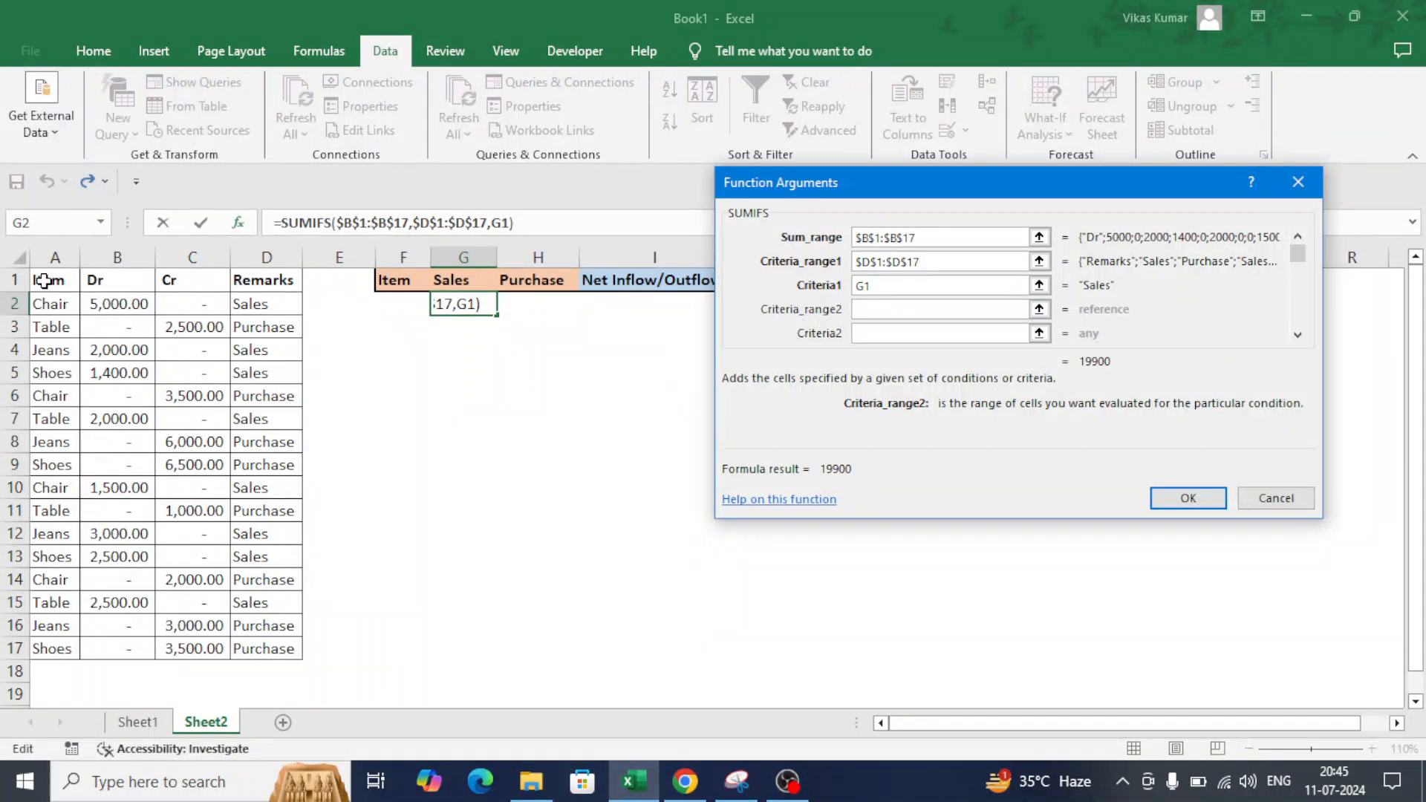
drag(52, 281, 66, 659)
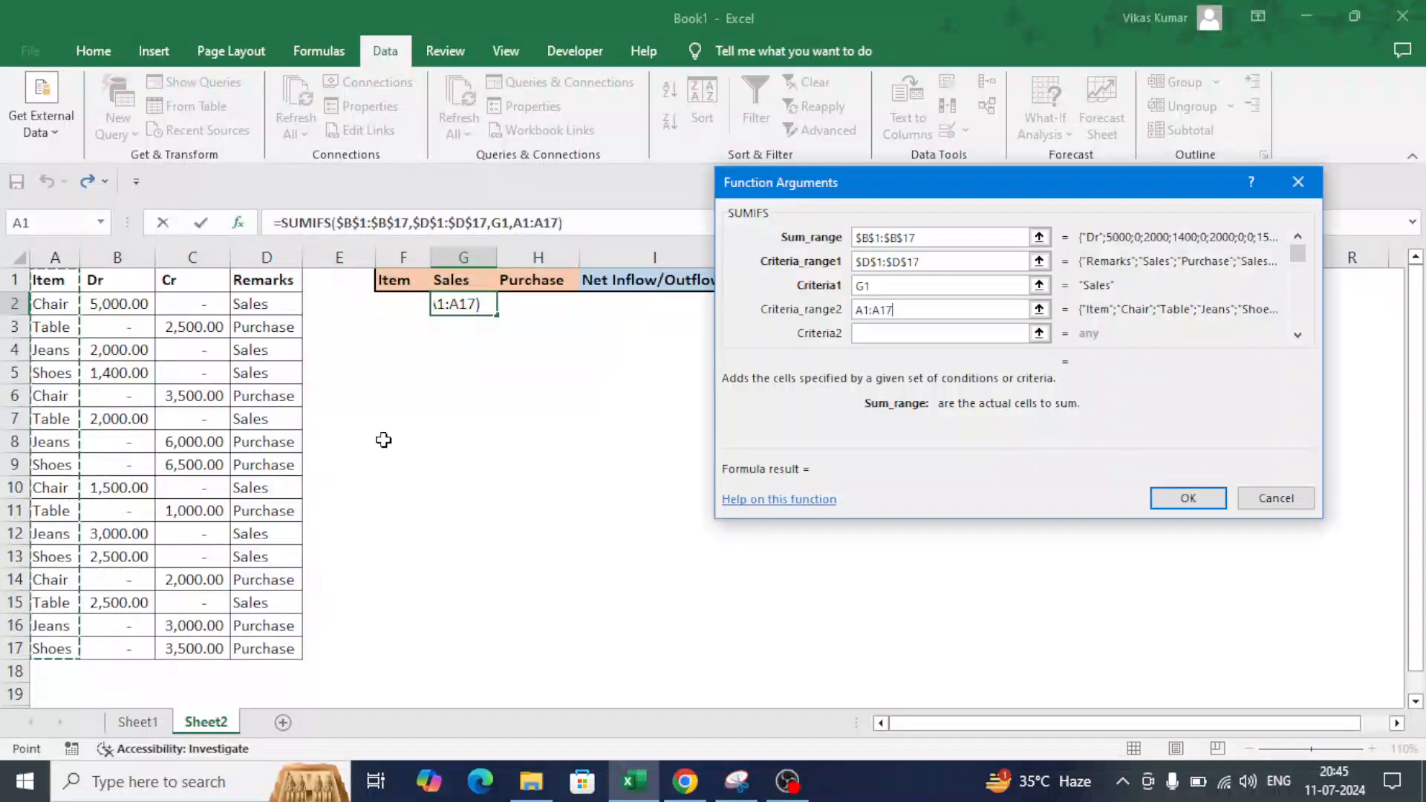
key(F4)
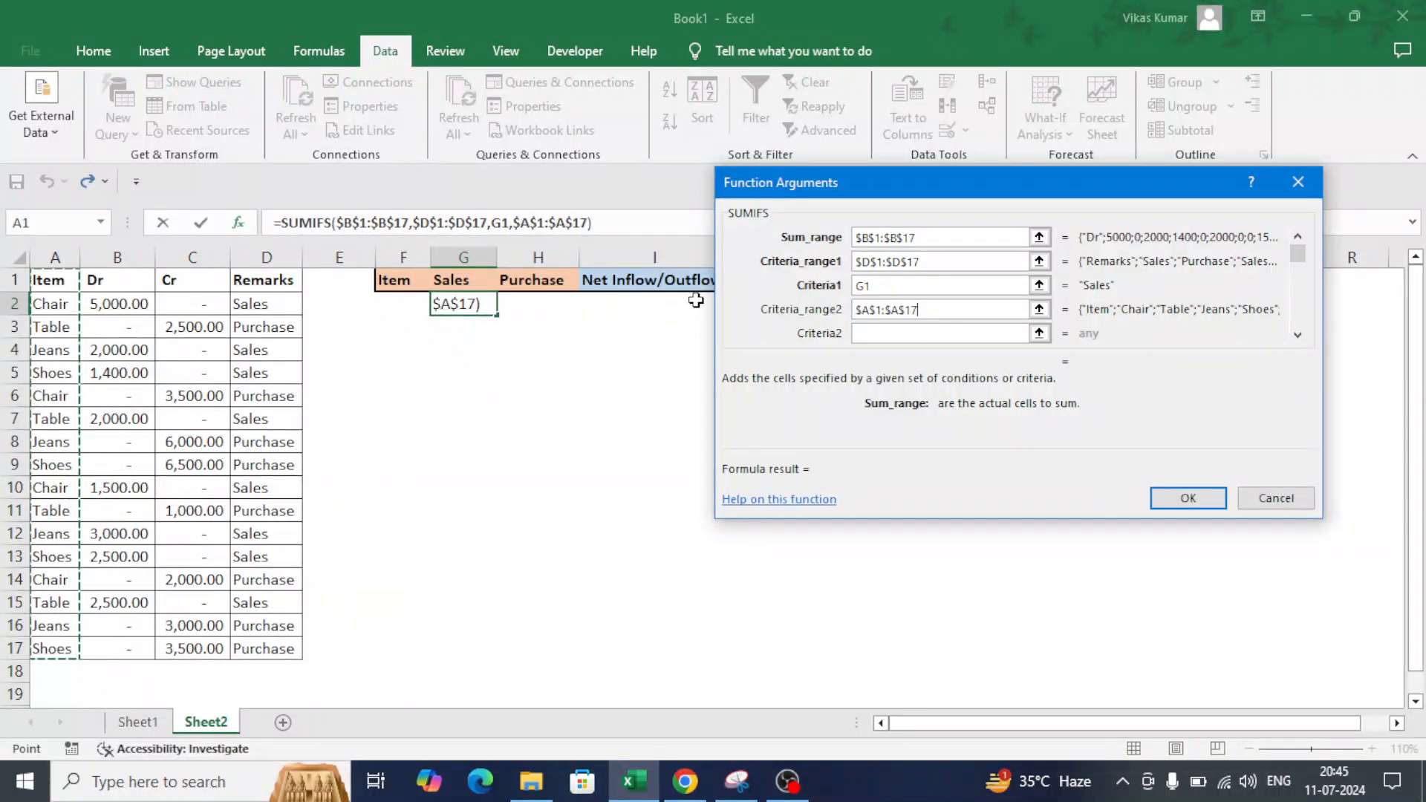
click(881, 332)
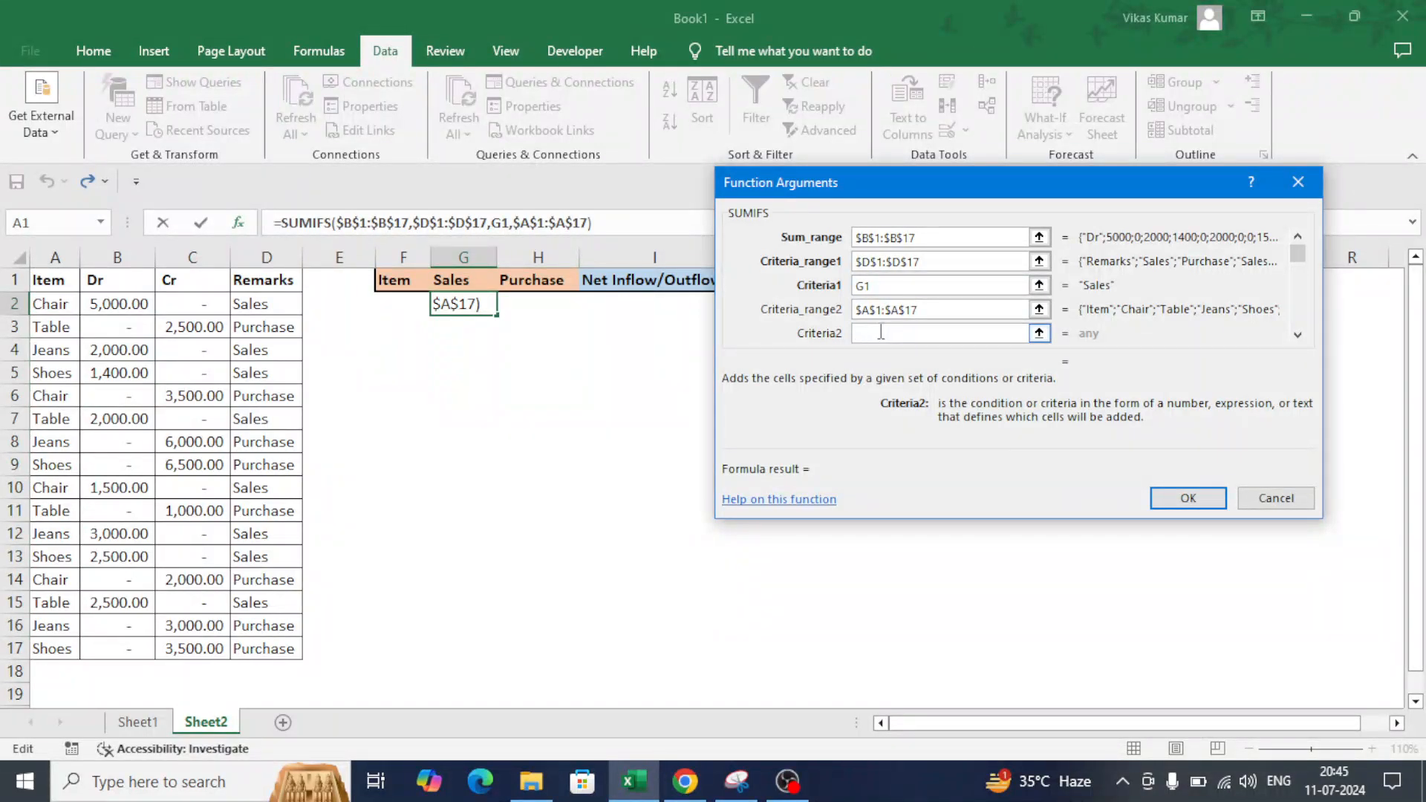
click(389, 298)
click(1177, 496)
Add list data validation to Item cell F2 with the source =$L$2:$L$5.
click(400, 308)
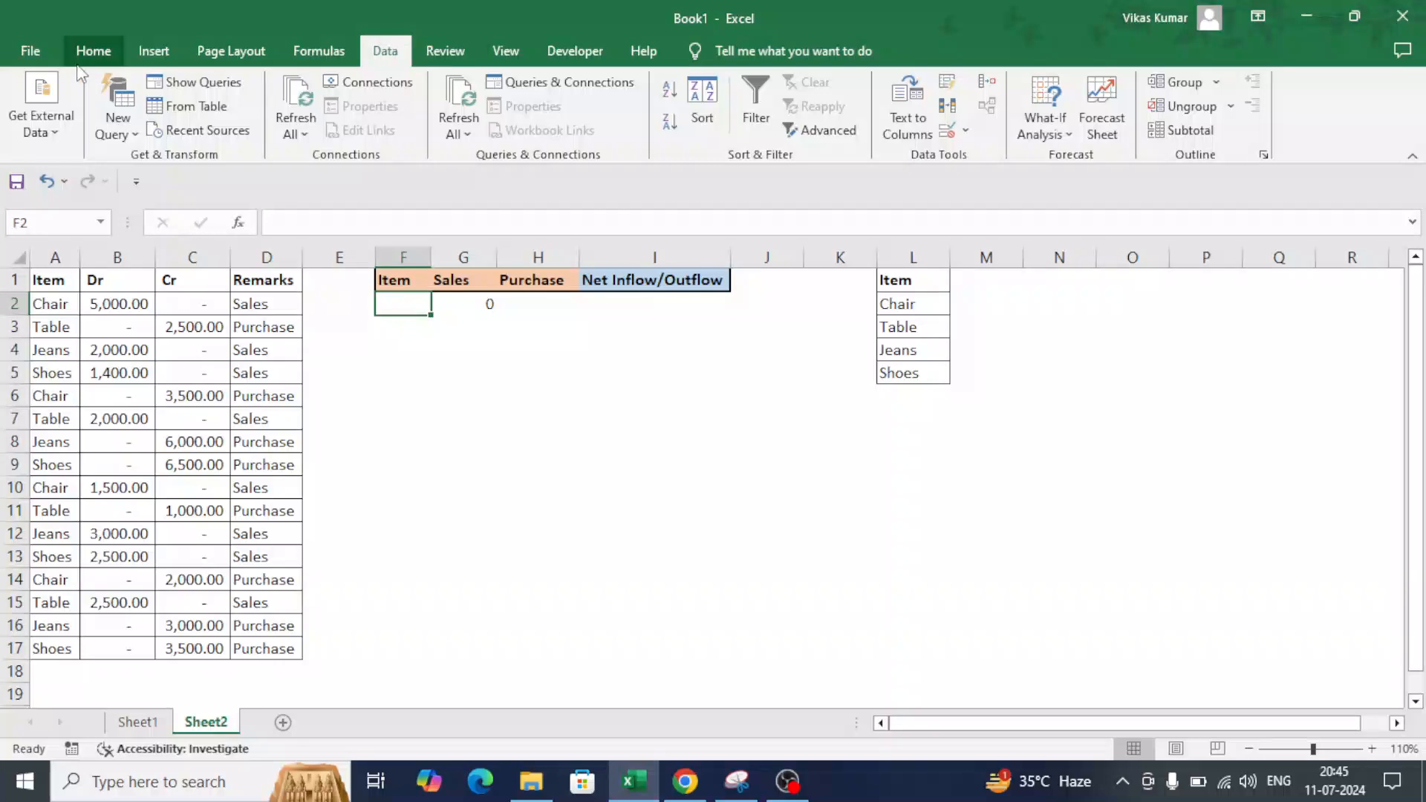
click(93, 51)
click(386, 54)
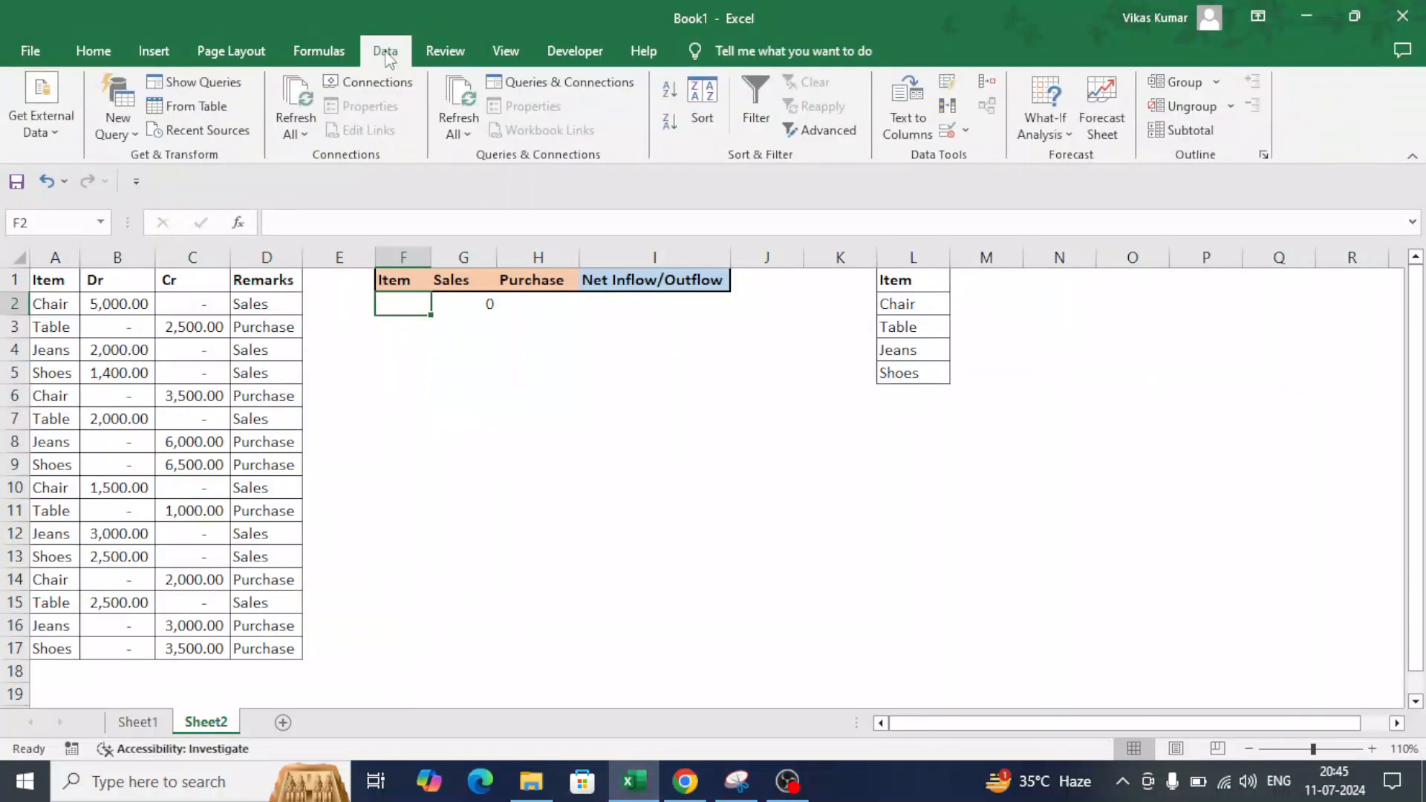
click(964, 132)
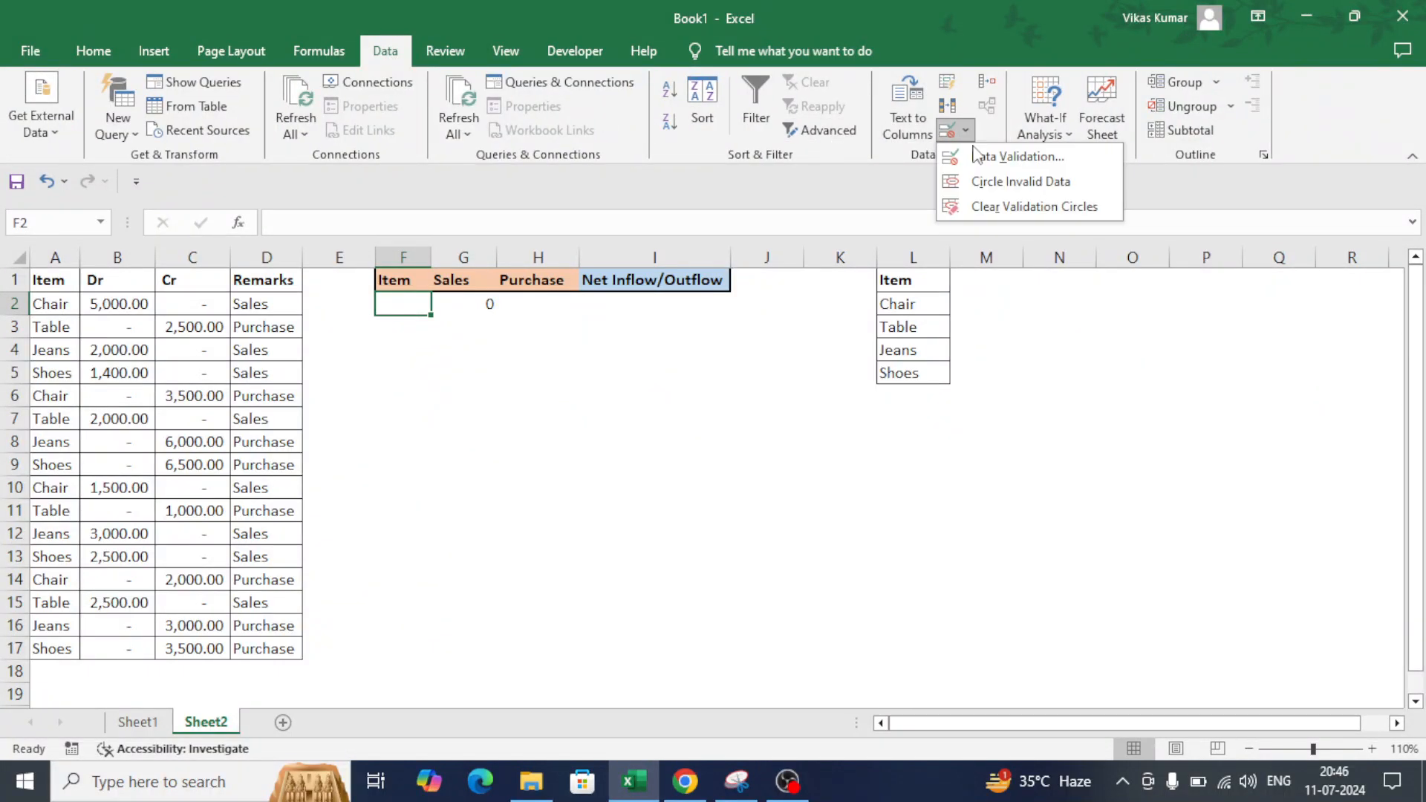
click(973, 149)
click(907, 301)
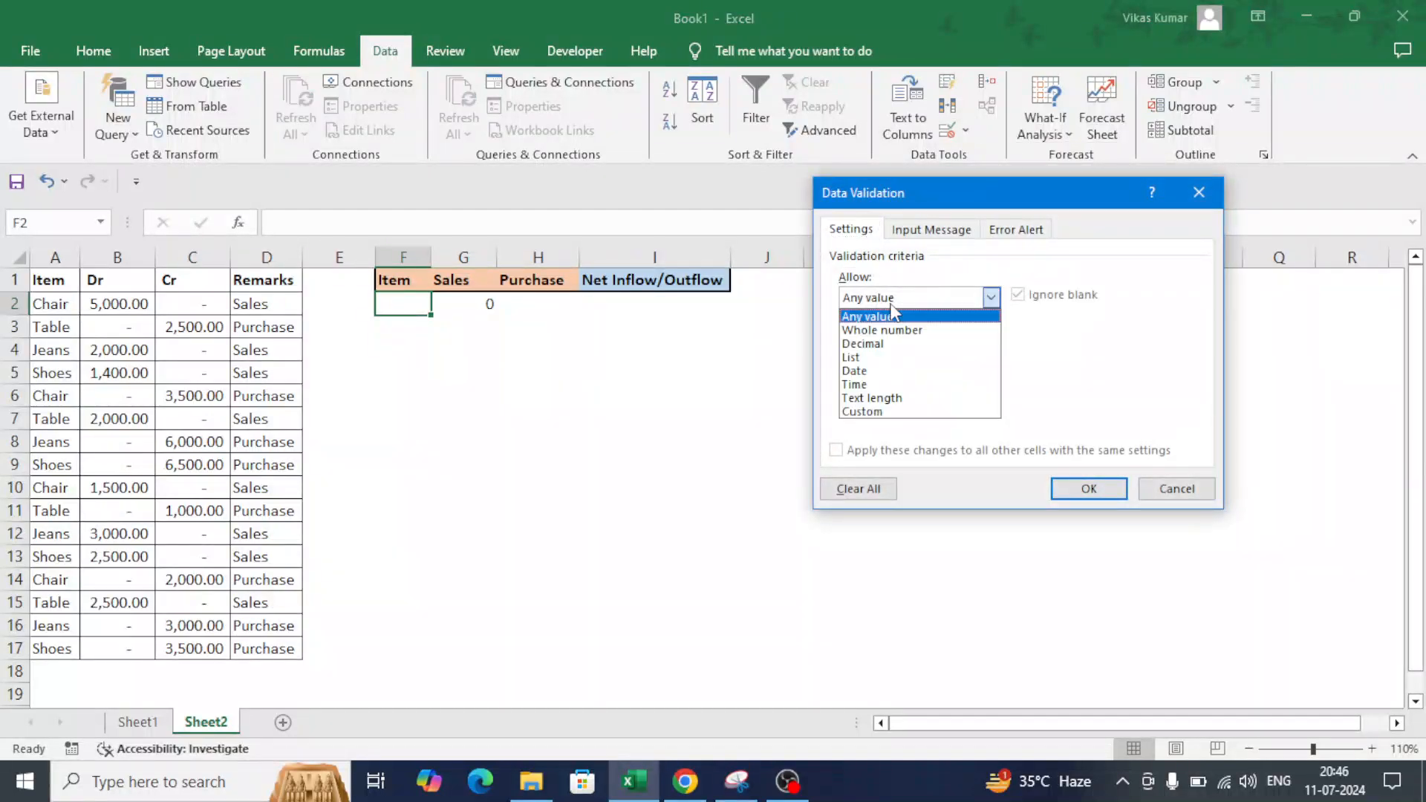
click(868, 356)
drag(926, 190, 1156, 362)
click(1105, 557)
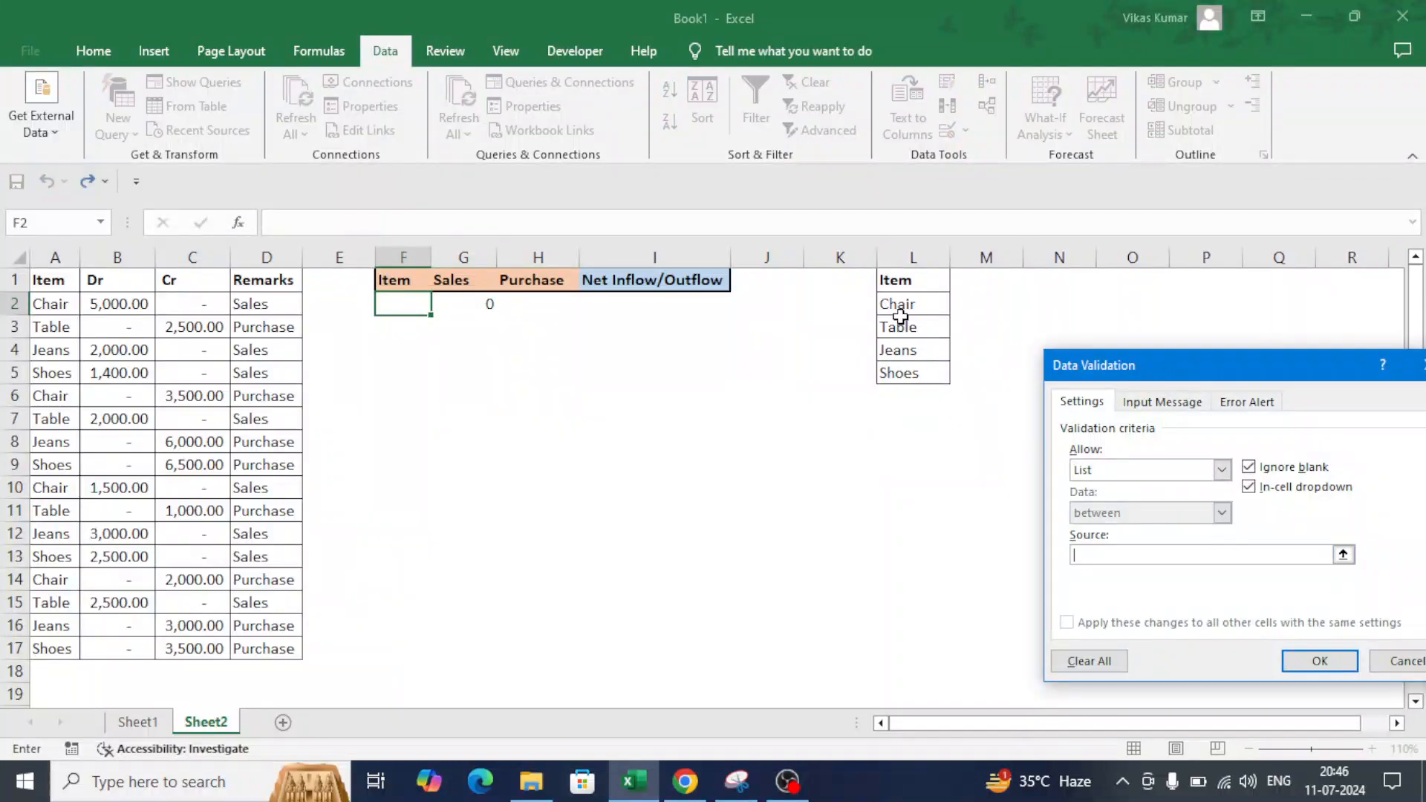
drag(899, 301, 921, 365)
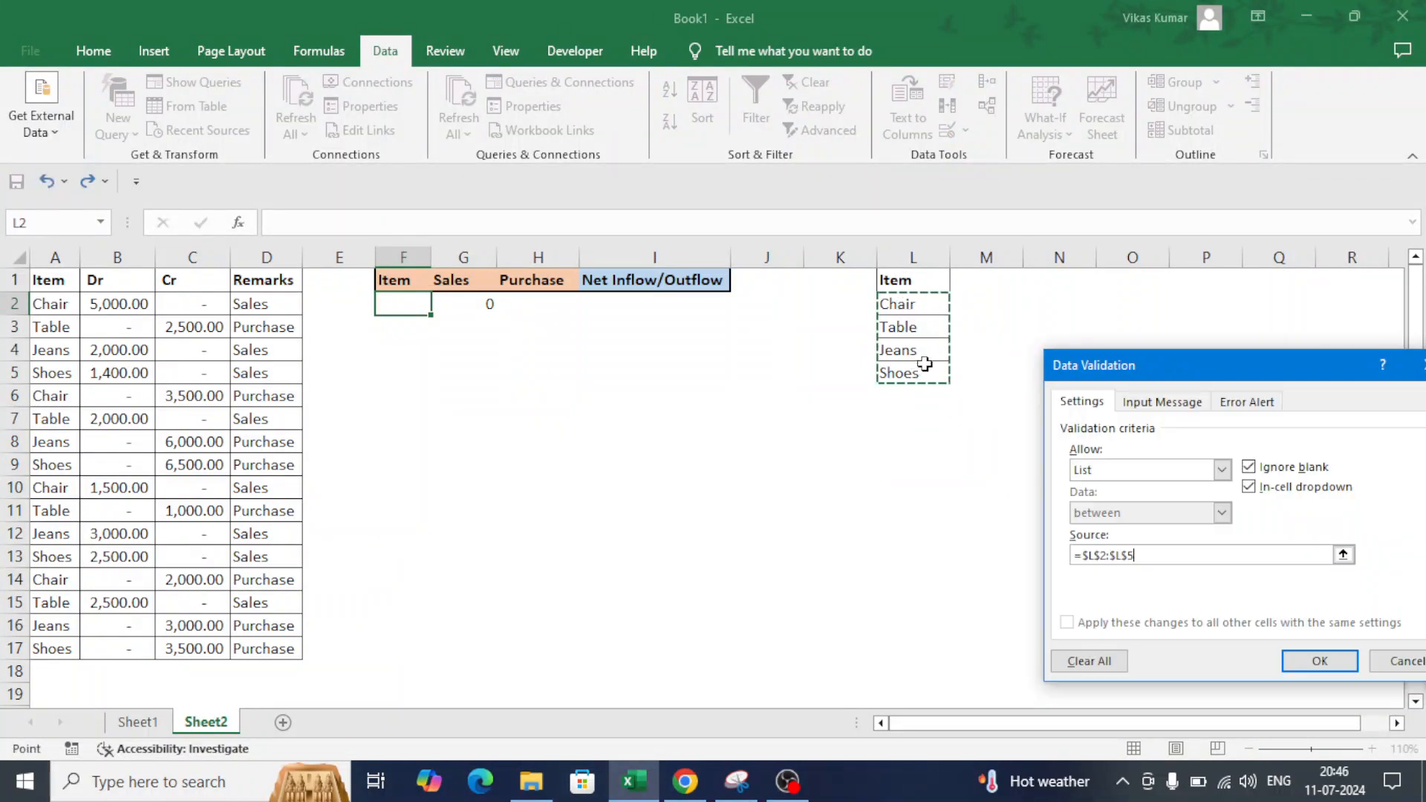
click(1348, 667)
click(490, 373)
Choose Table from the F2 item list and check the Sales formula in G2.
click(425, 306)
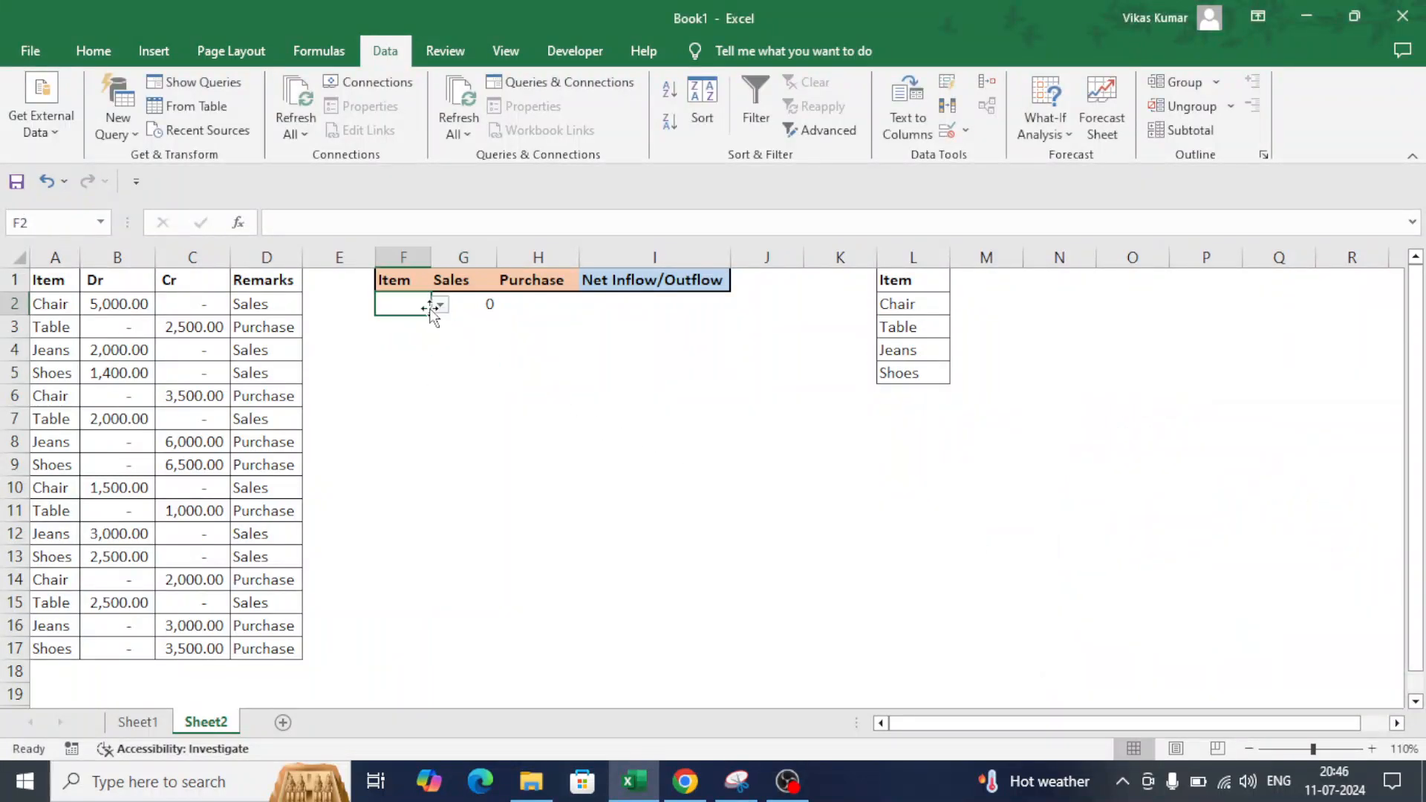
click(440, 304)
click(424, 339)
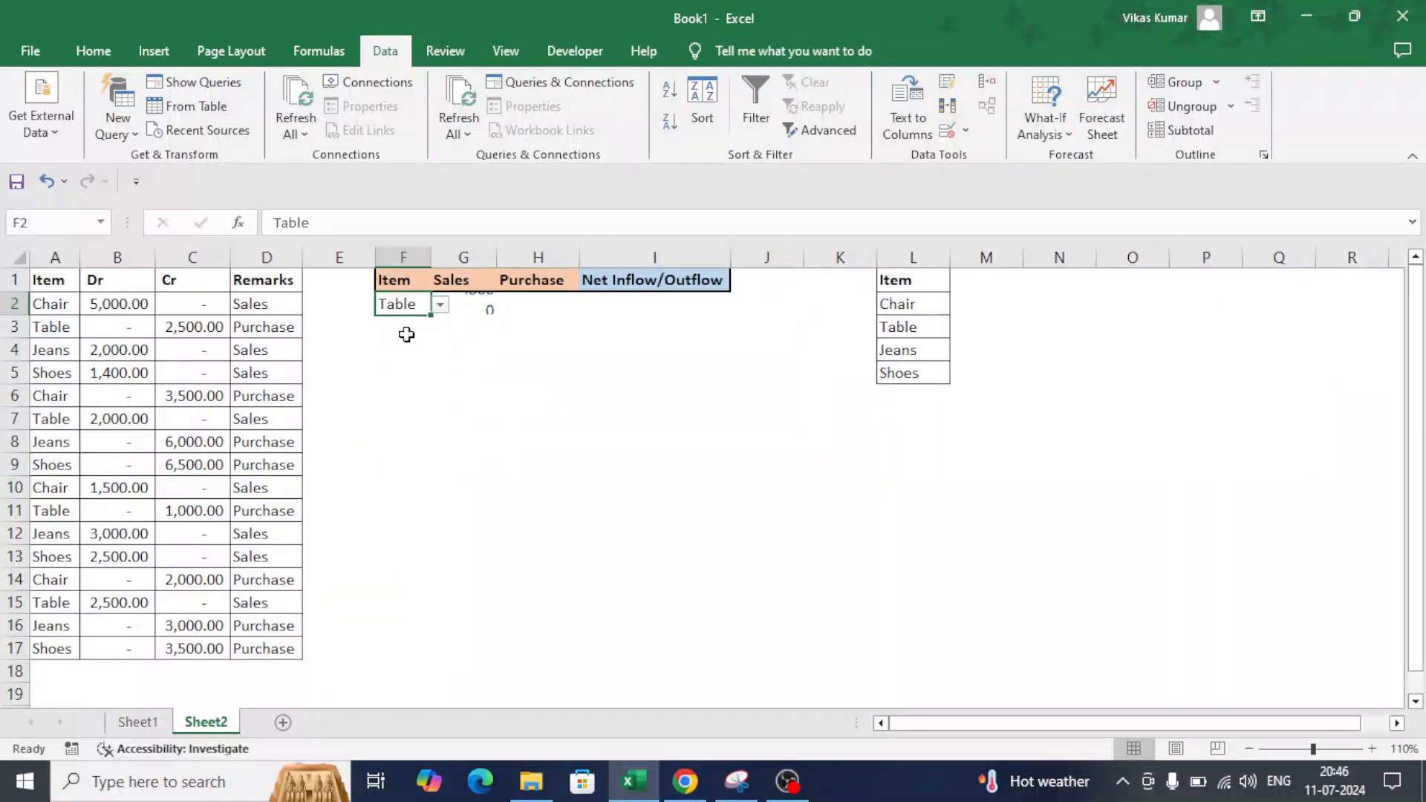
click(477, 303)
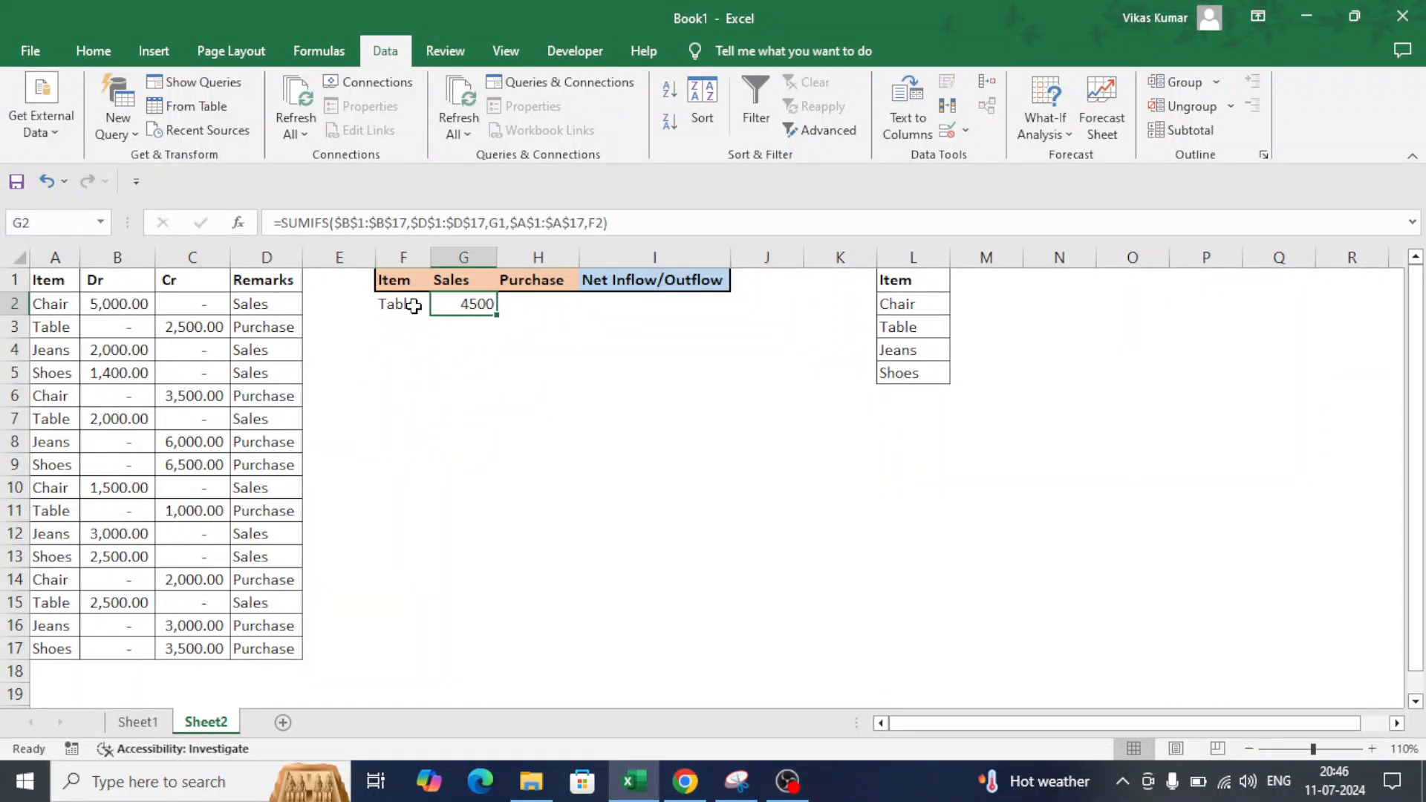
Choose Chair from the item list in F2 and check its sales amount in G2.
click(403, 303)
click(440, 305)
click(425, 321)
click(502, 325)
click(471, 306)
Start a SUMIFS formula in Purchase cell H2 with the Cr column $C$1:$C$17 as the absolute sum range.
click(537, 306)
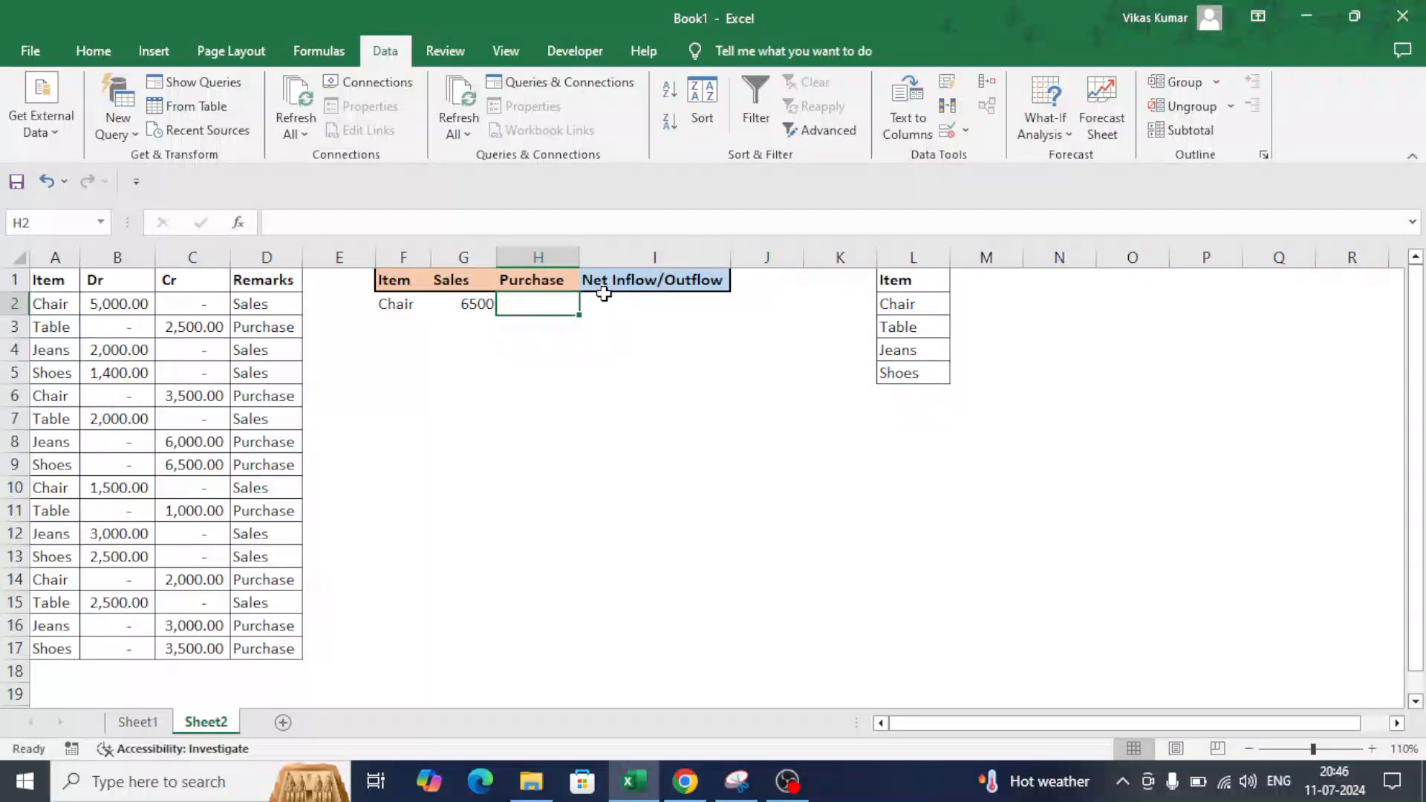
text(=sum)
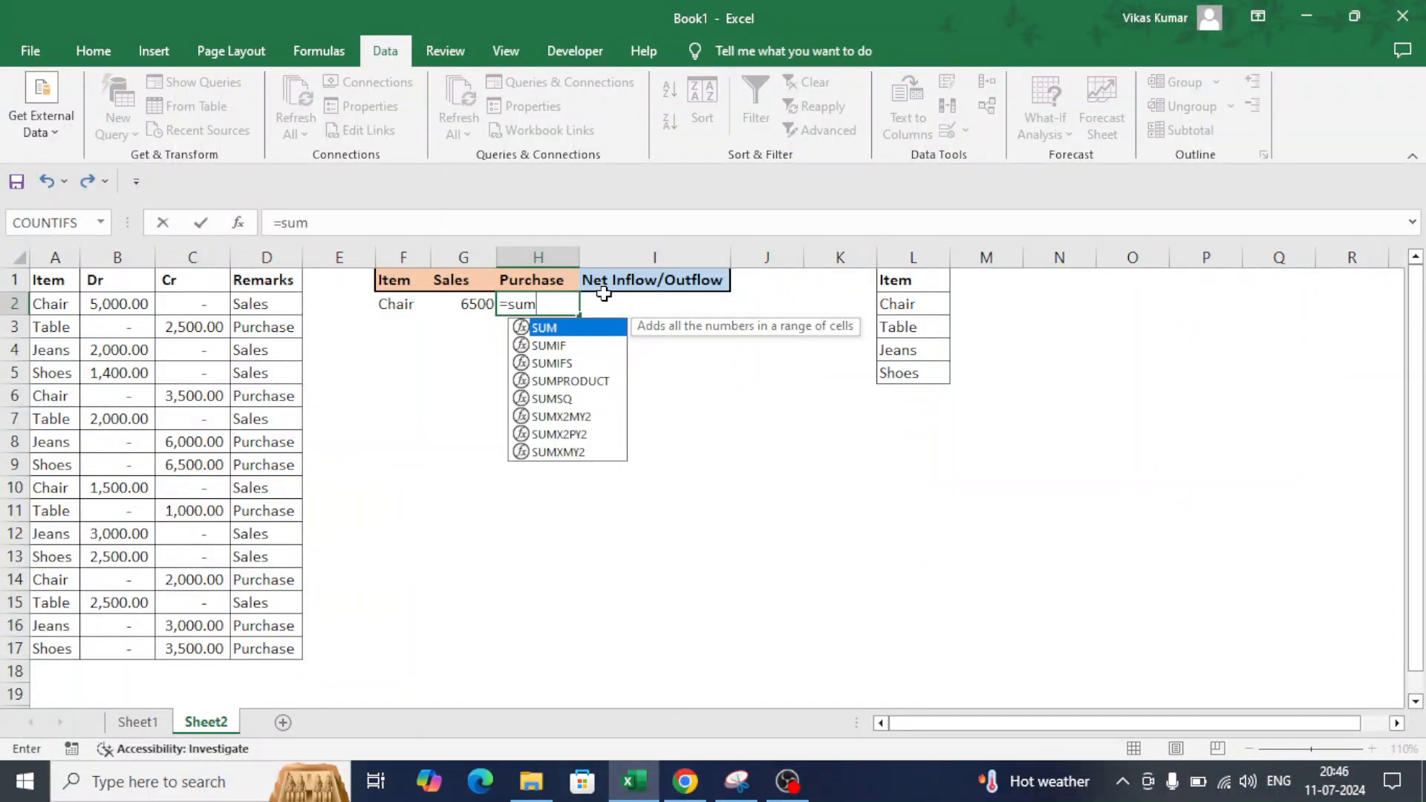
key(Down)
key(Down)
key(Tab)
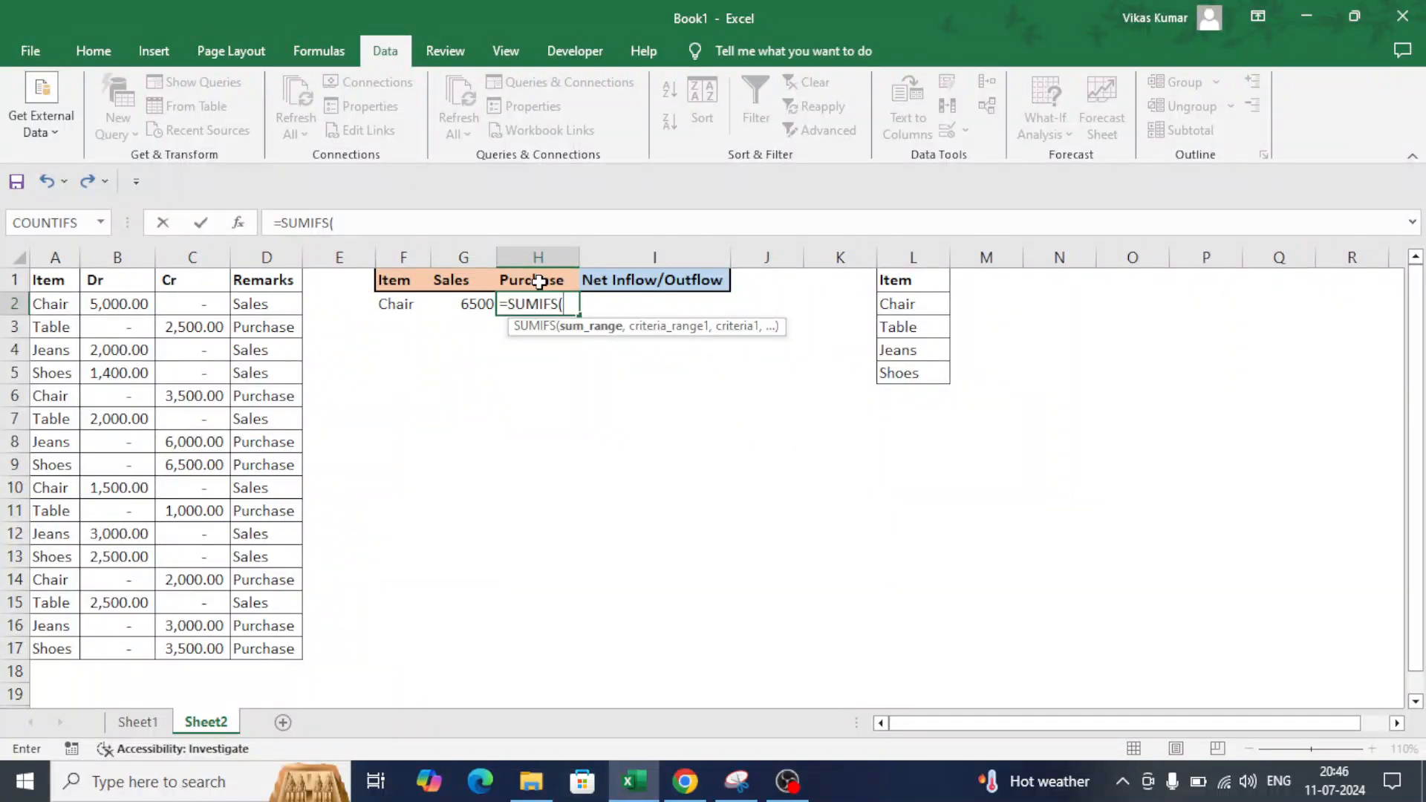
drag(182, 283, 213, 648)
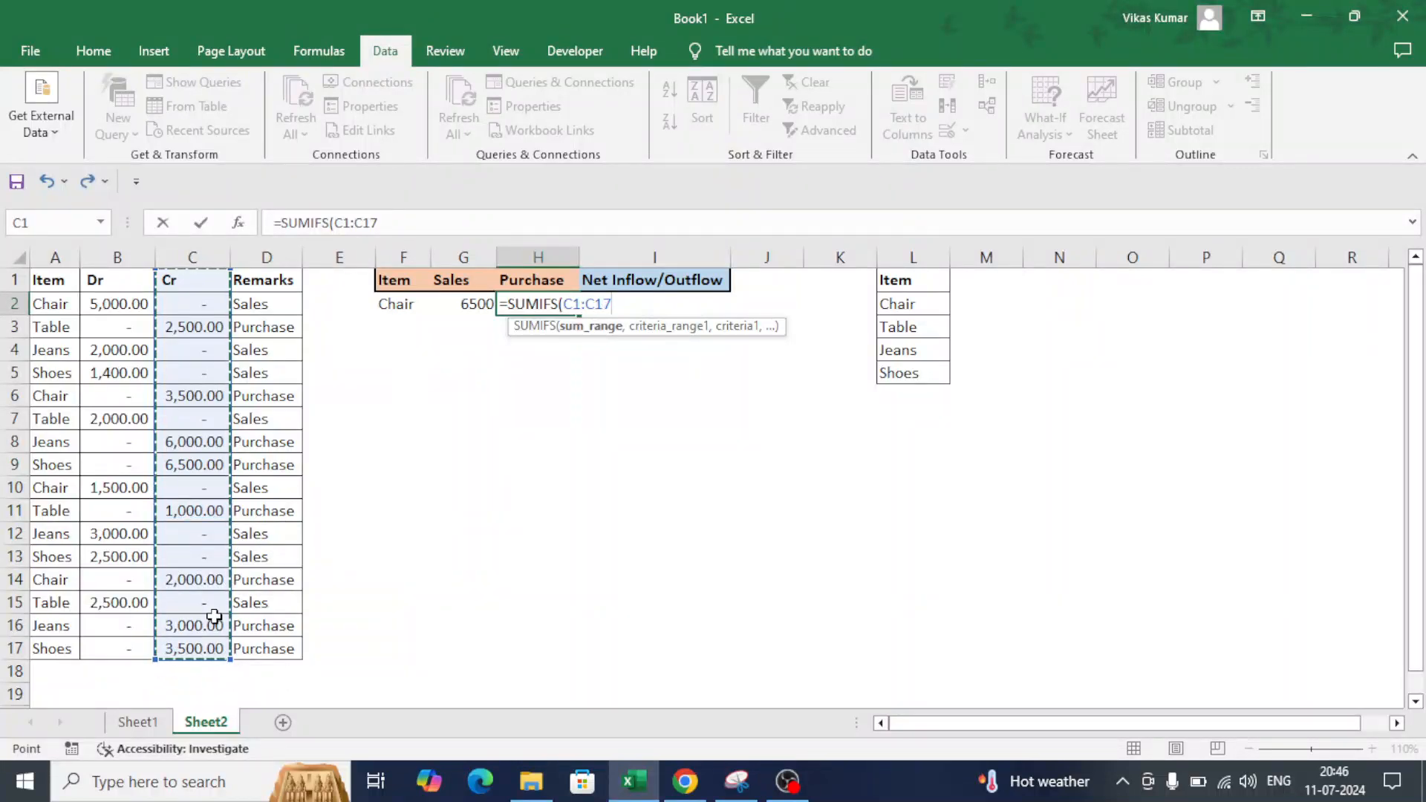
key(F4)
text(,)
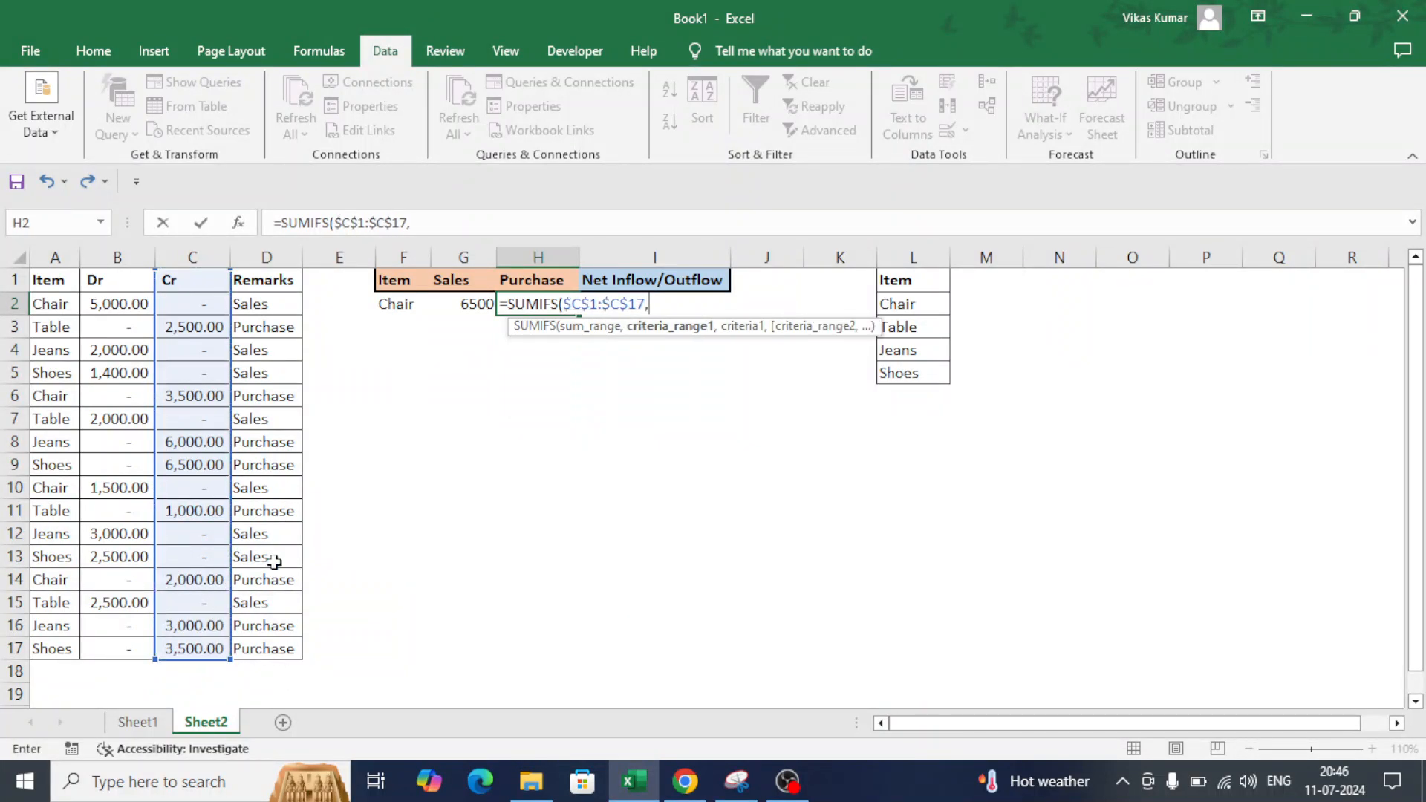
Add the absolute Remarks range $D$1:$D$17 with criterion H1 as the first condition of the H2 SUMIFS formula.
drag(265, 281, 275, 644)
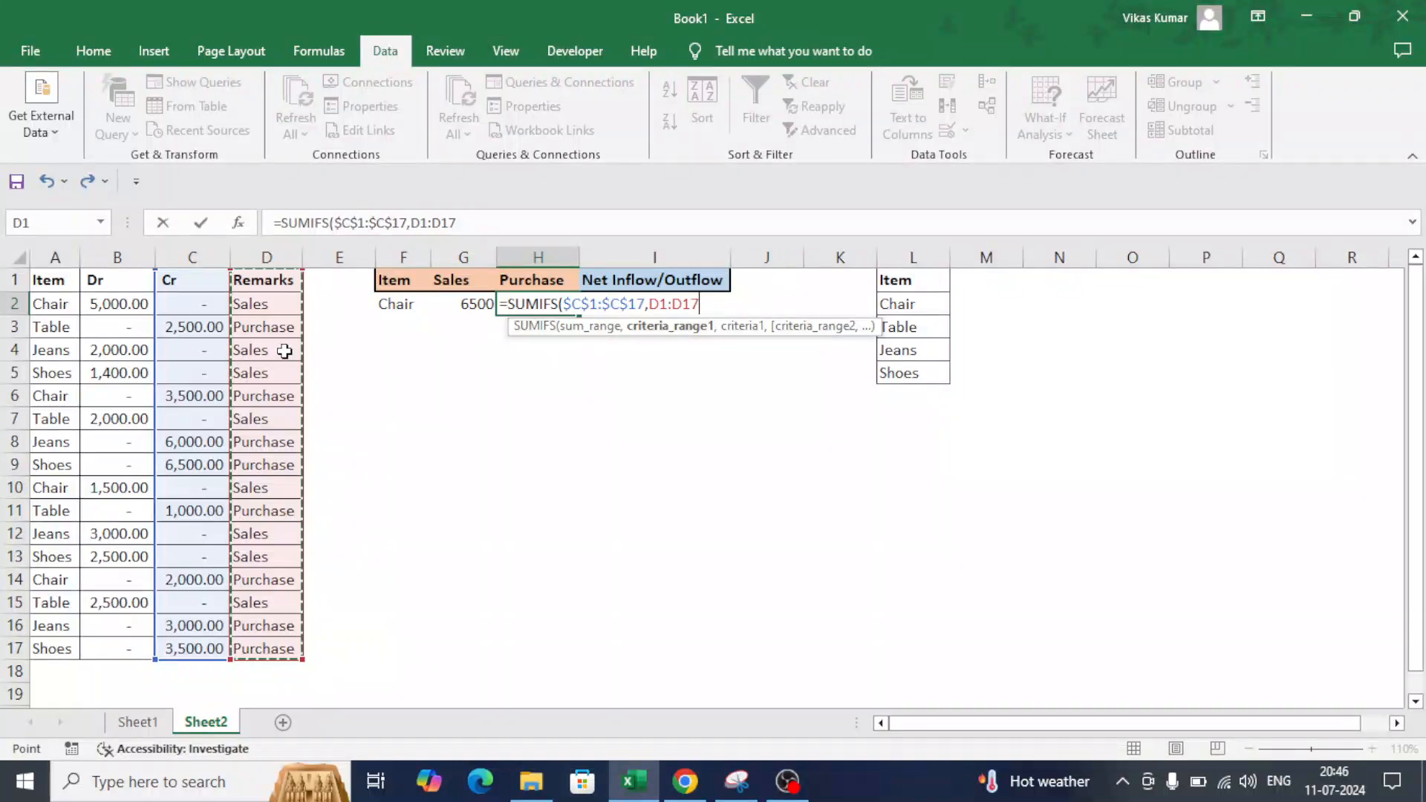
key(F4)
text(,)
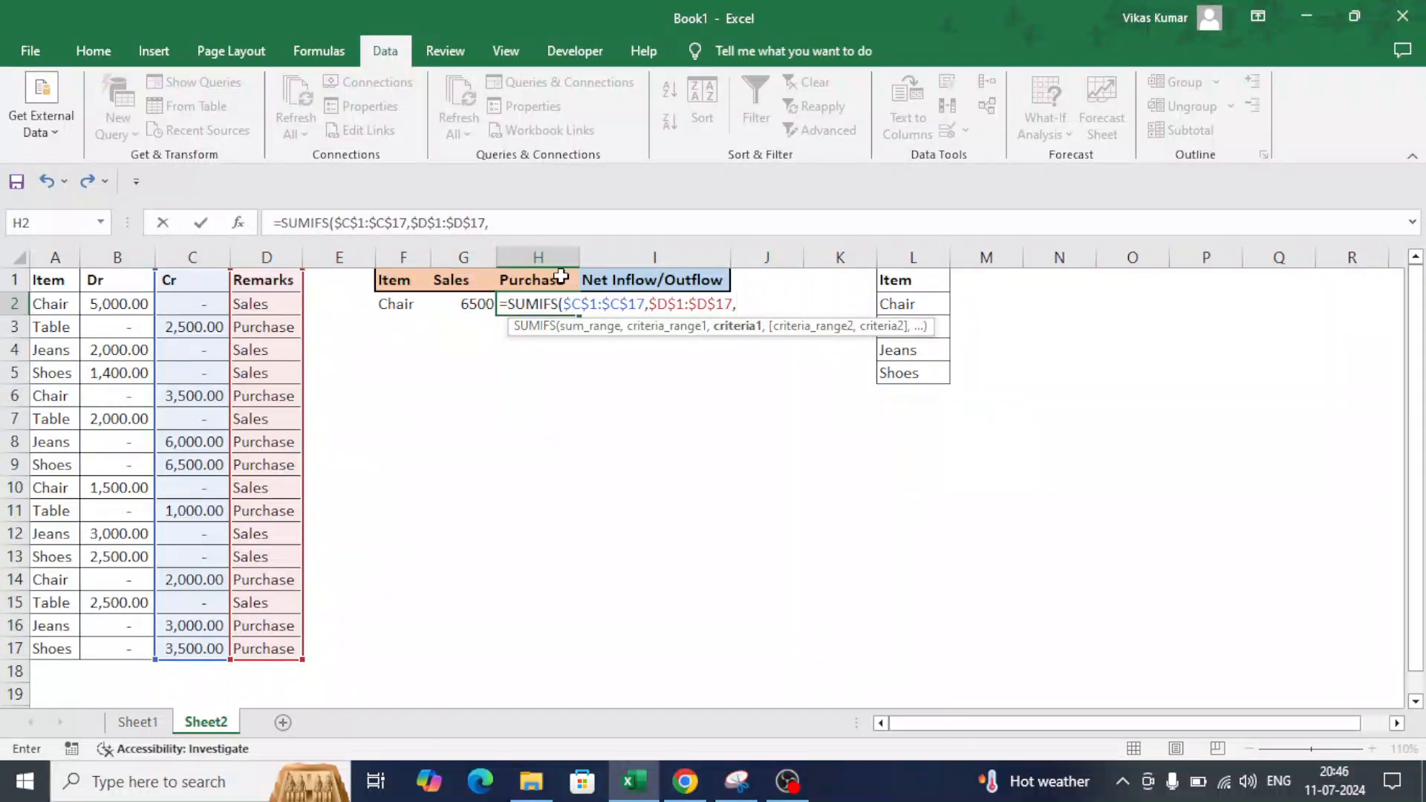
click(554, 276)
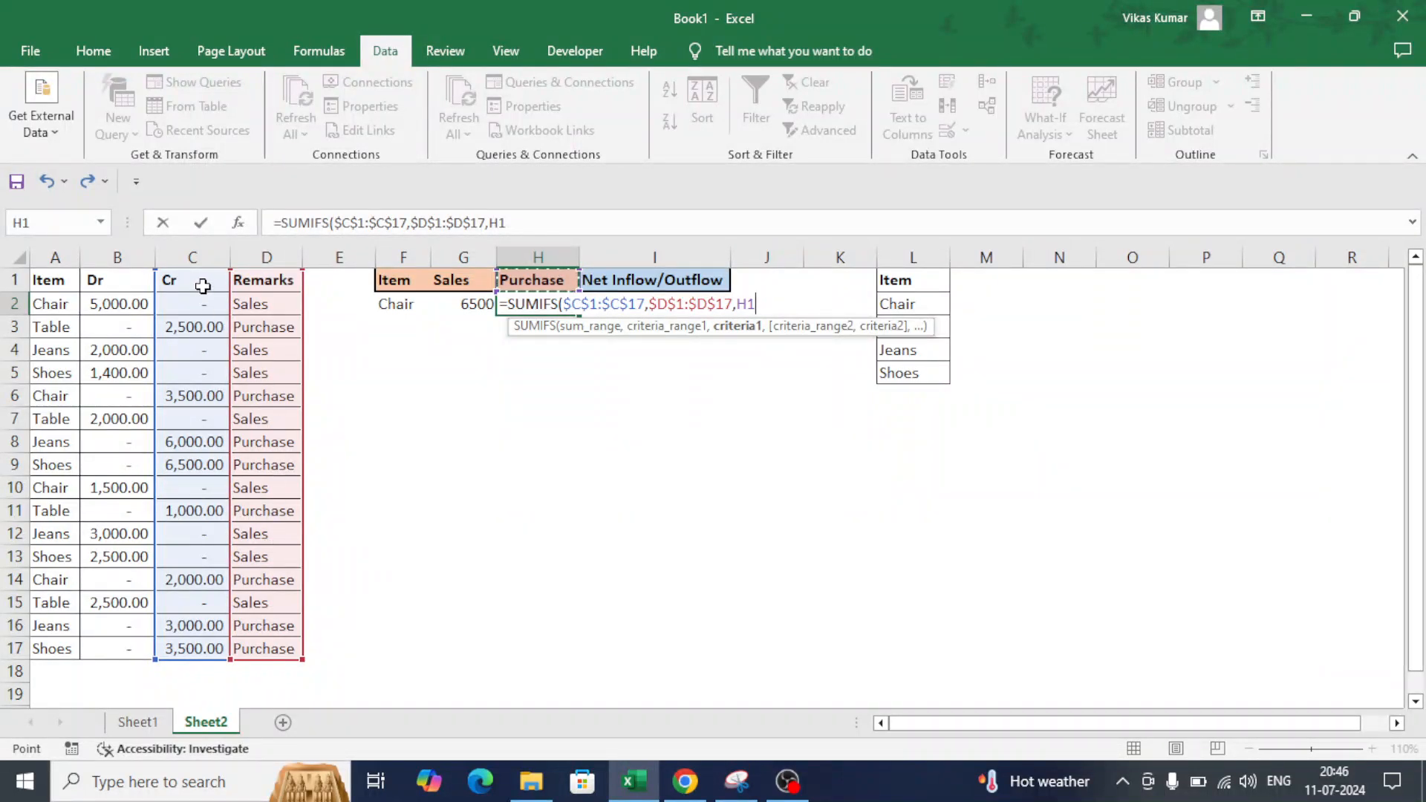
text(,)
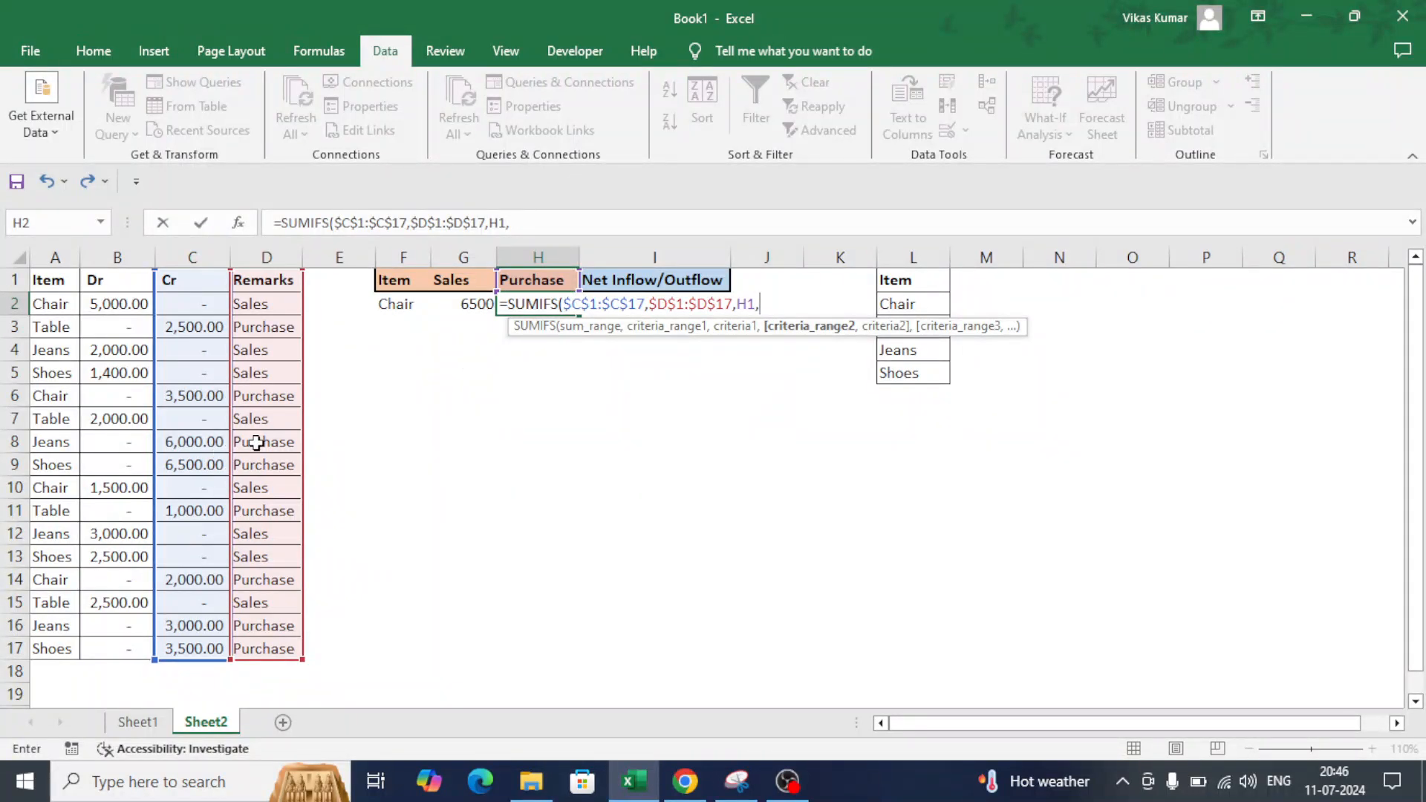
Add the absolute Item range $A$1:$A$17 with criterion F2 as the second condition and complete the Purchase formula in H2.
drag(58, 280, 66, 650)
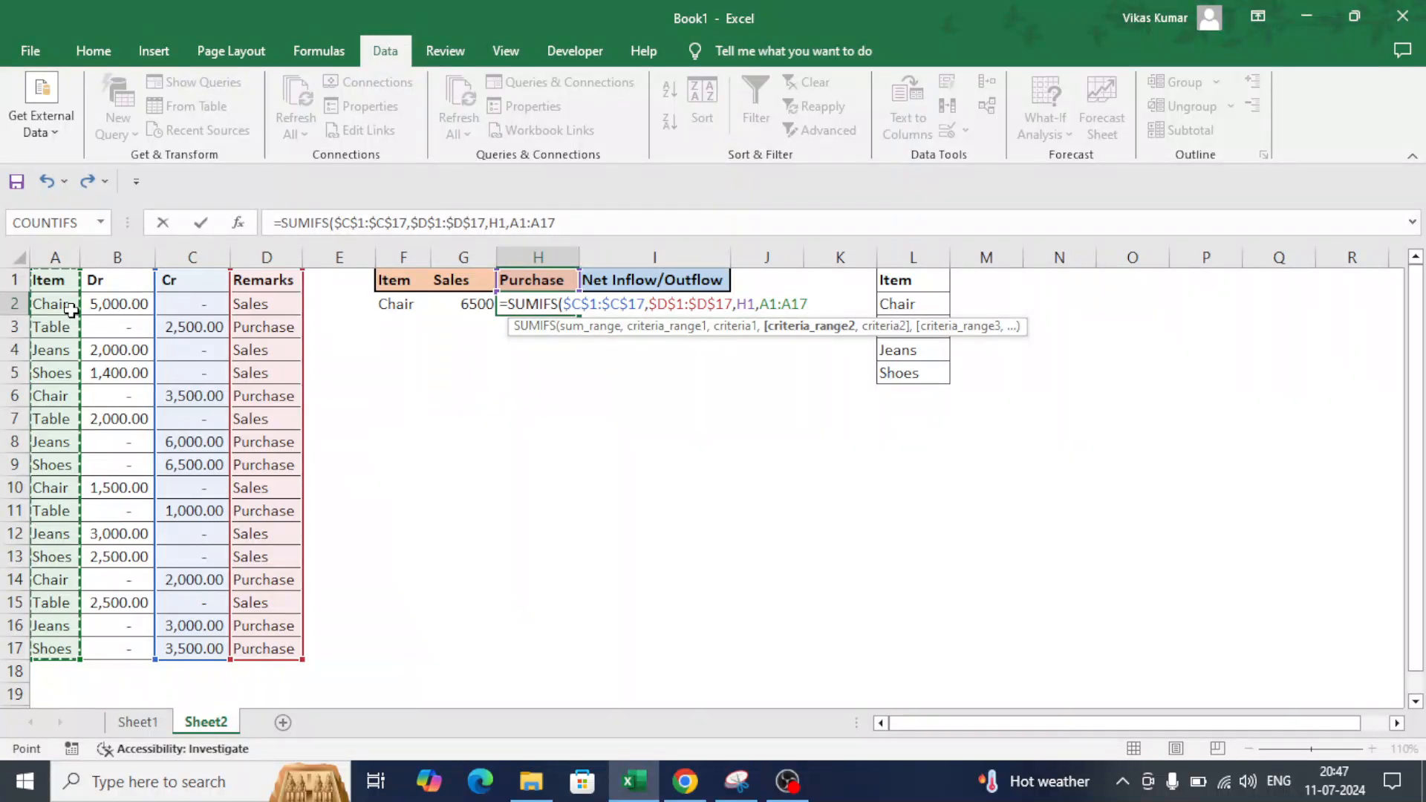
key(F4)
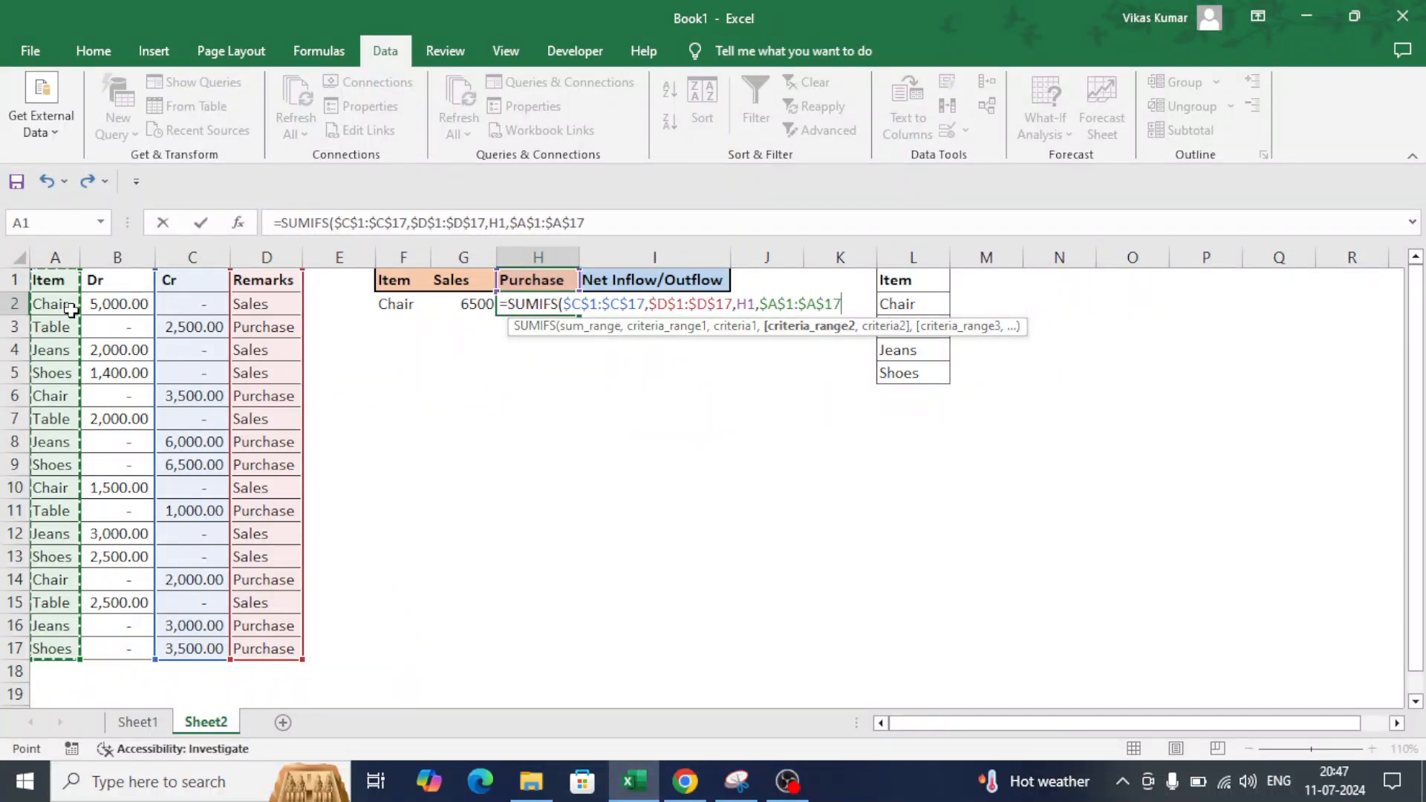
text(,)
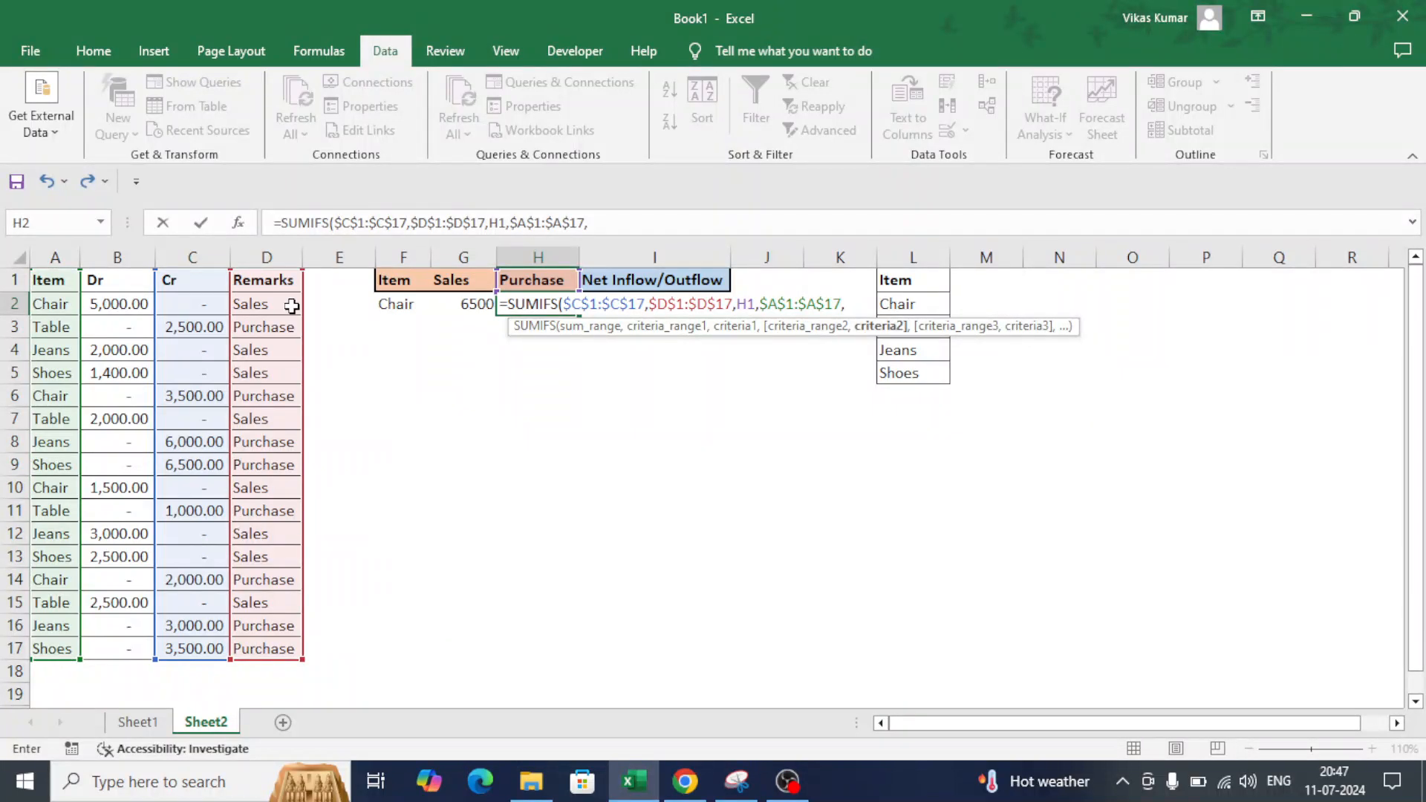
click(403, 303)
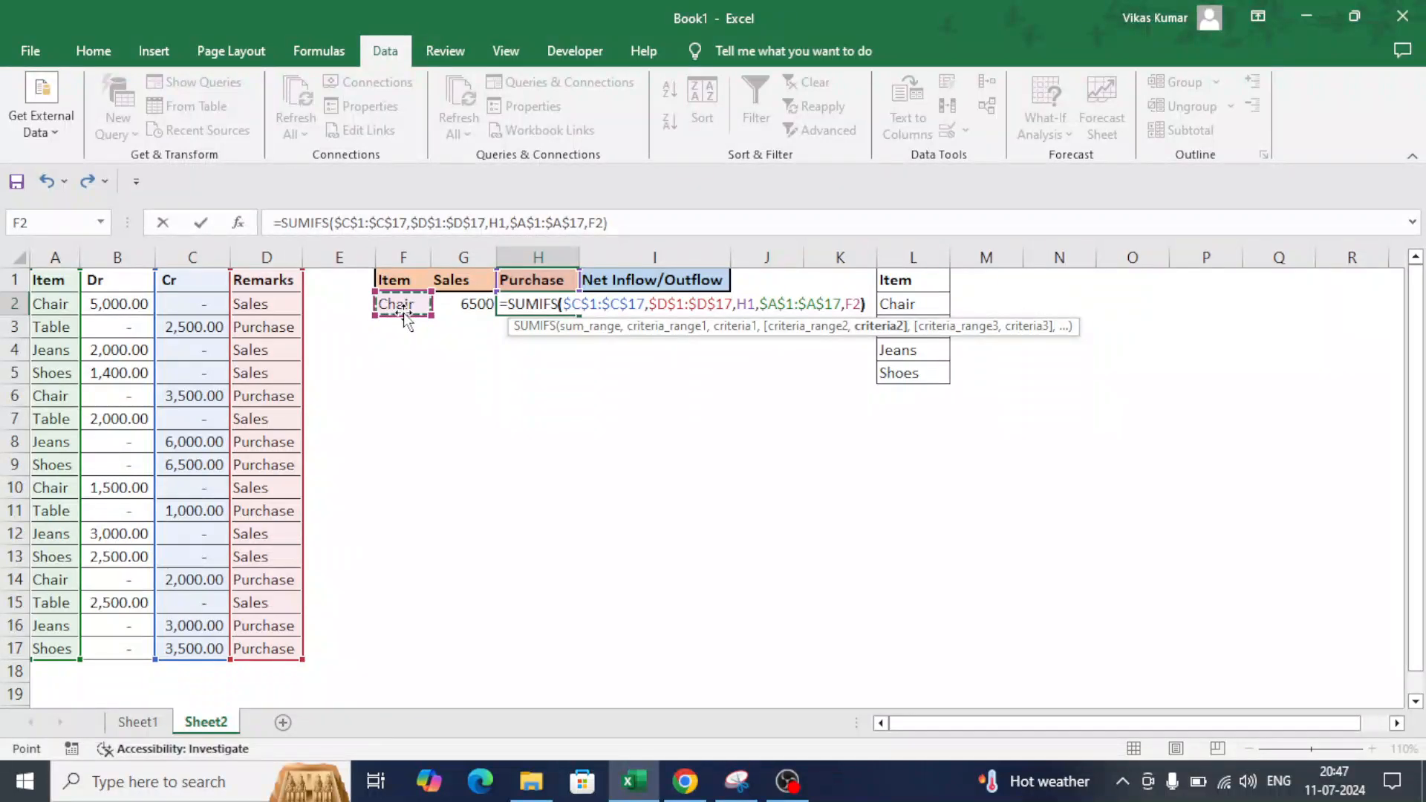
text())
key(Return)
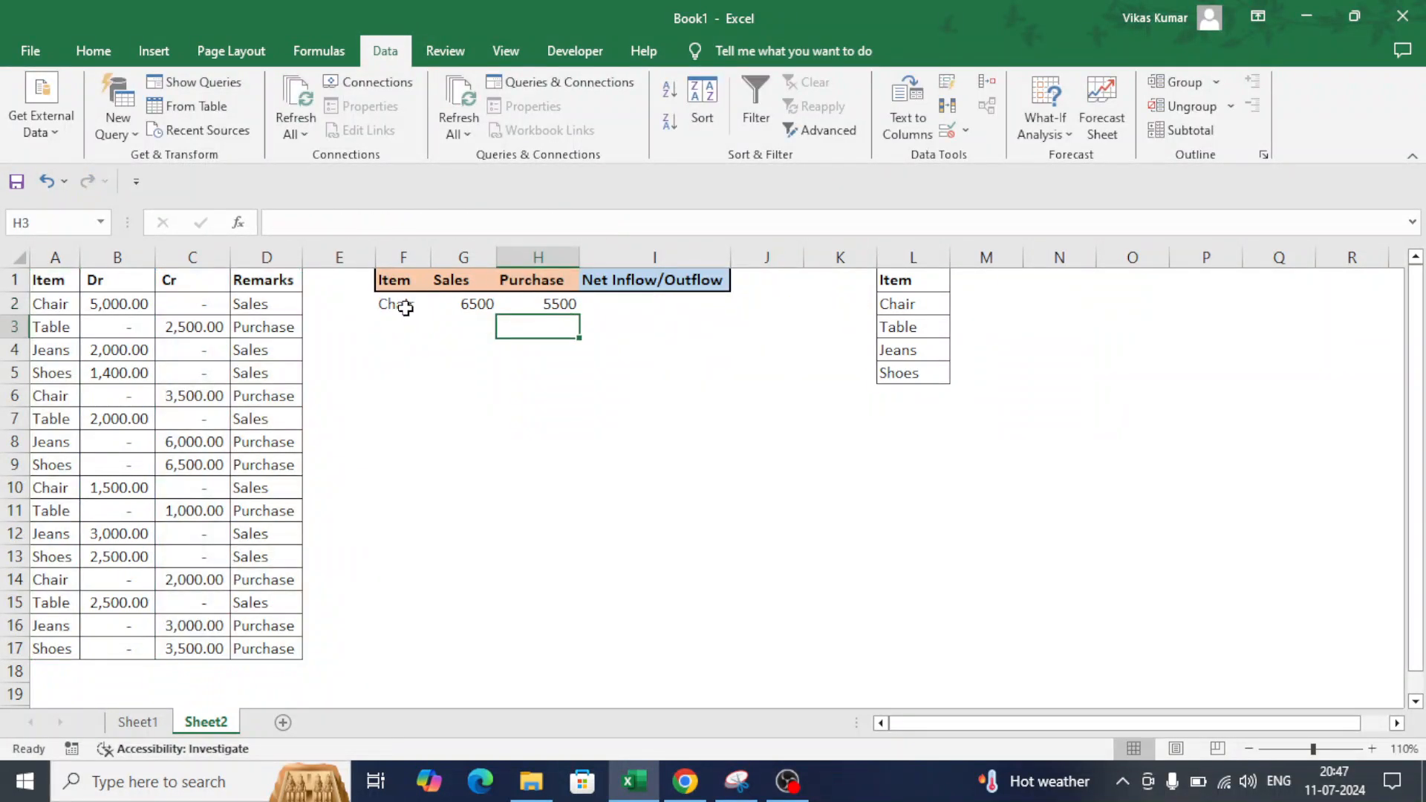
Enter the formula =G2-H2 in Net Inflow/Outflow cell I2 to subtract purchases from sales.
click(405, 308)
click(454, 310)
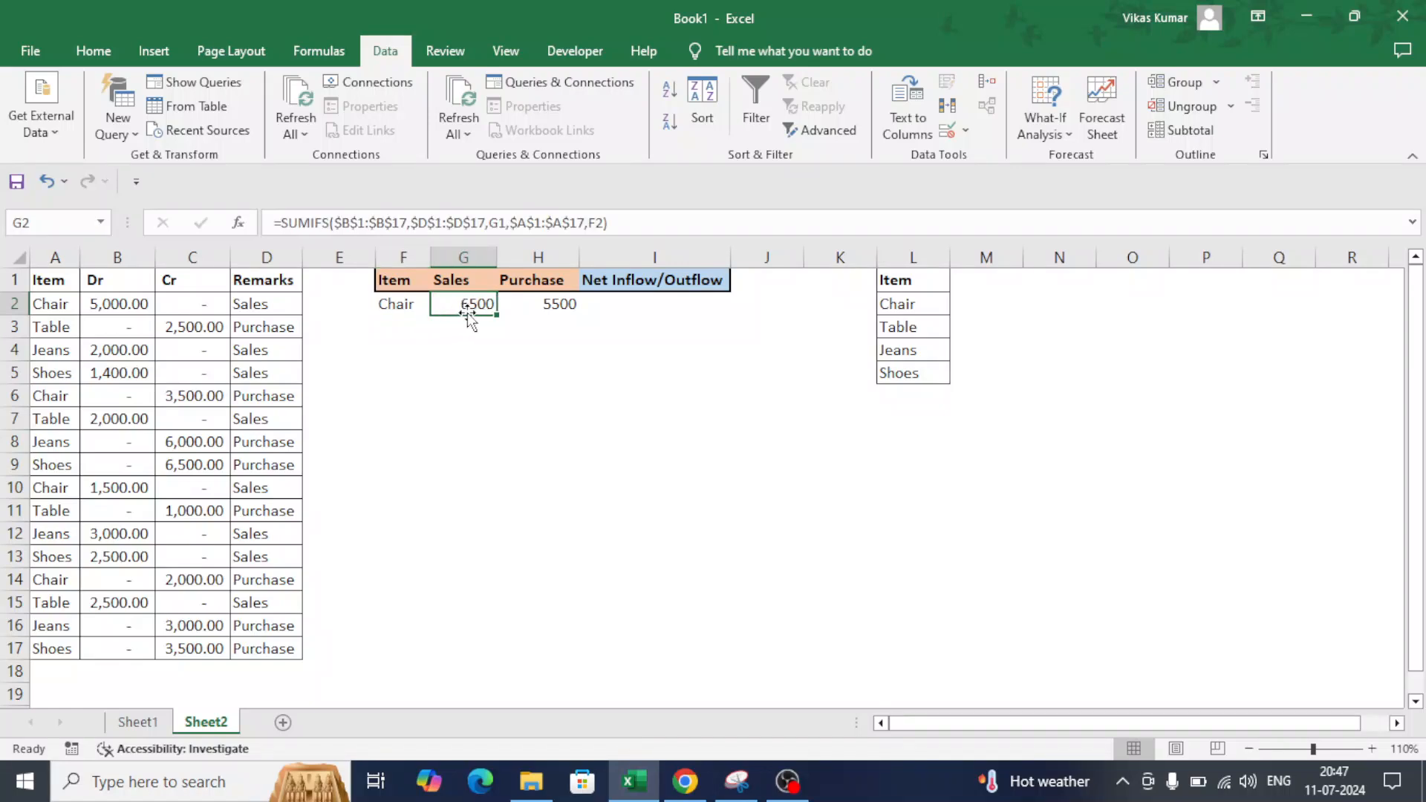
click(522, 307)
click(652, 304)
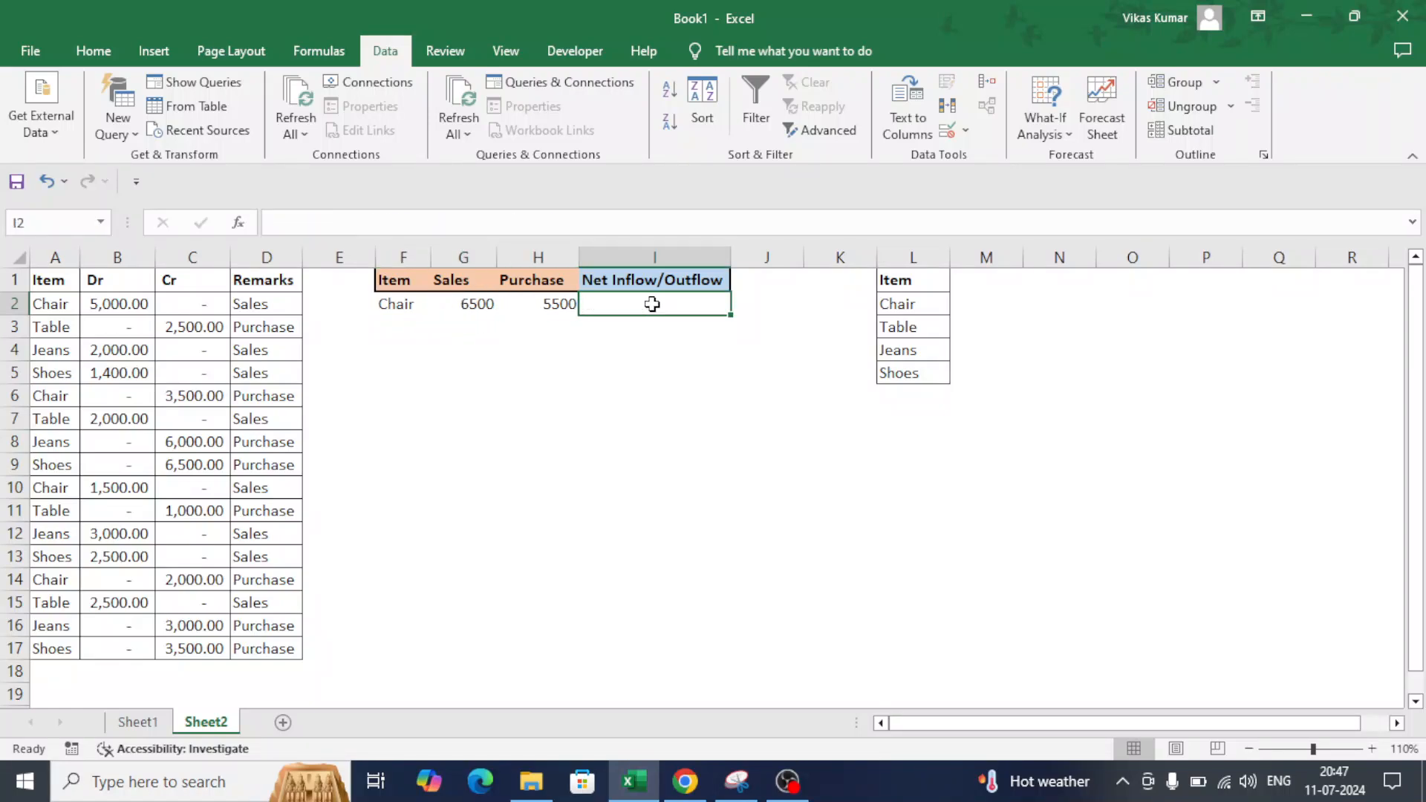
text(=)
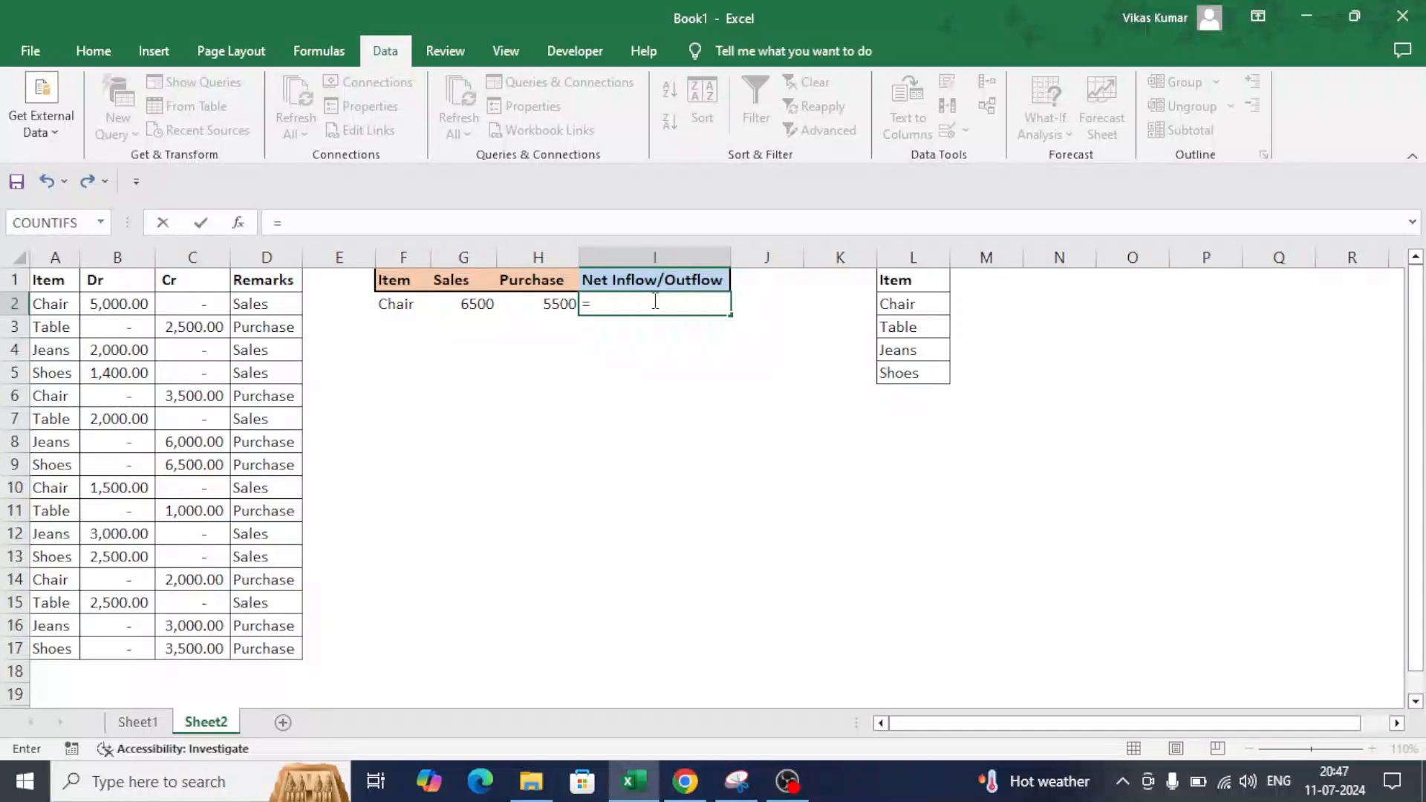
click(488, 306)
text(-H2)
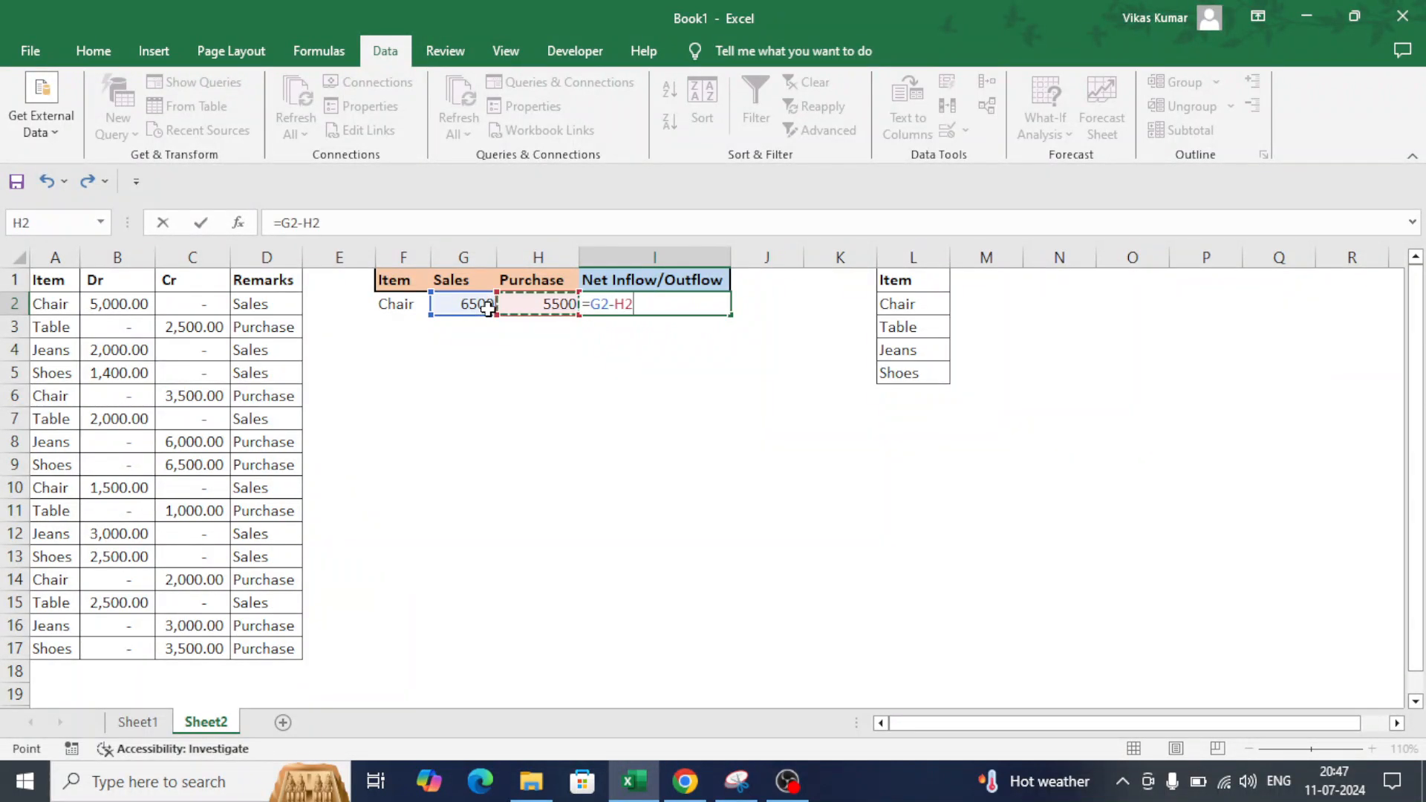
key(Return)
Choose Table from the F2 item list to test the Sales, Purchase and Net Inflow/Outflow formulas.
key(Up)
key(Left)
key(Left)
key(Left)
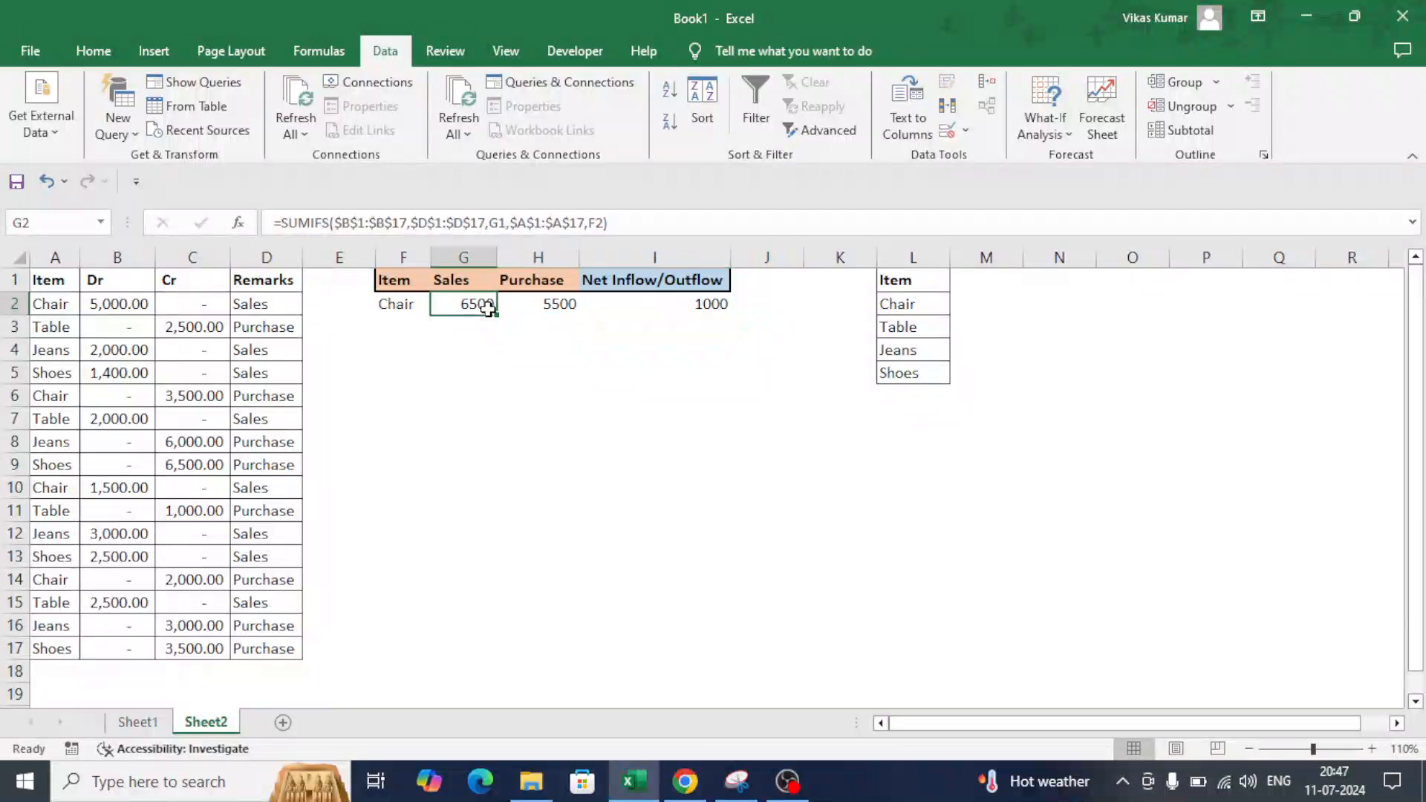
key(alt+Down)
key(Escape)
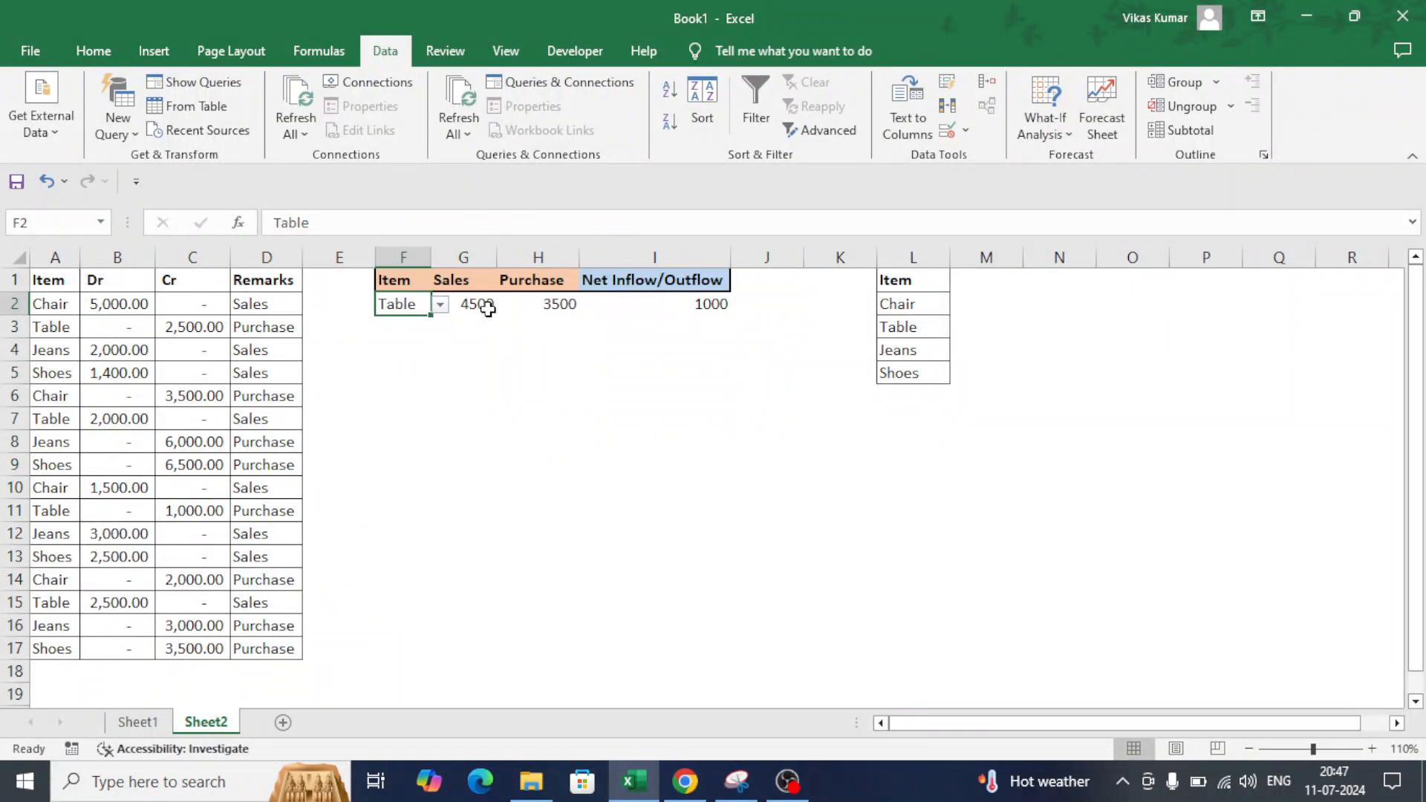
Choose Jeans from the F2 item list and check the formulas in G2, H2 and I2.
key(Right)
key(Left)
key(alt+Down)
key(Down)
key(Return)
click(487, 309)
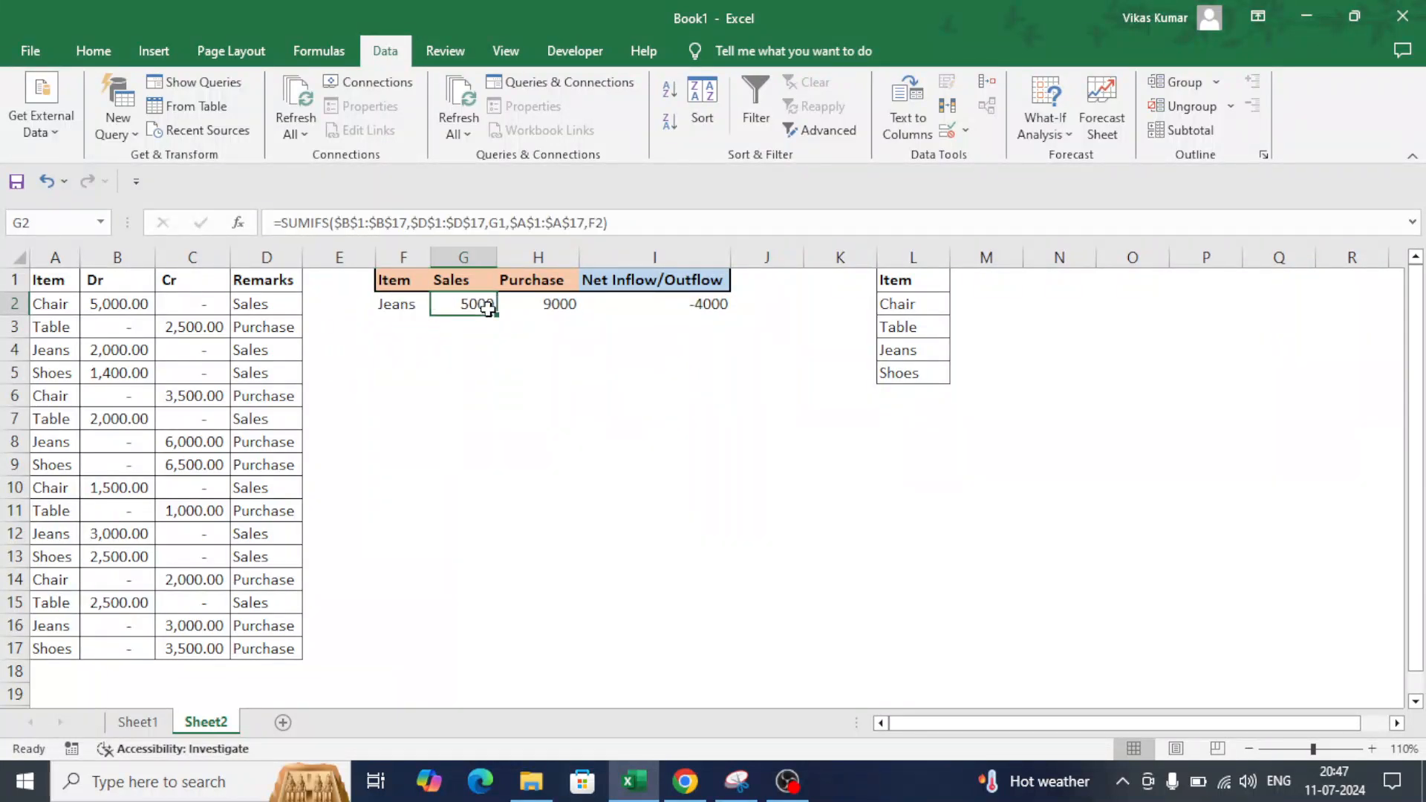
click(537, 312)
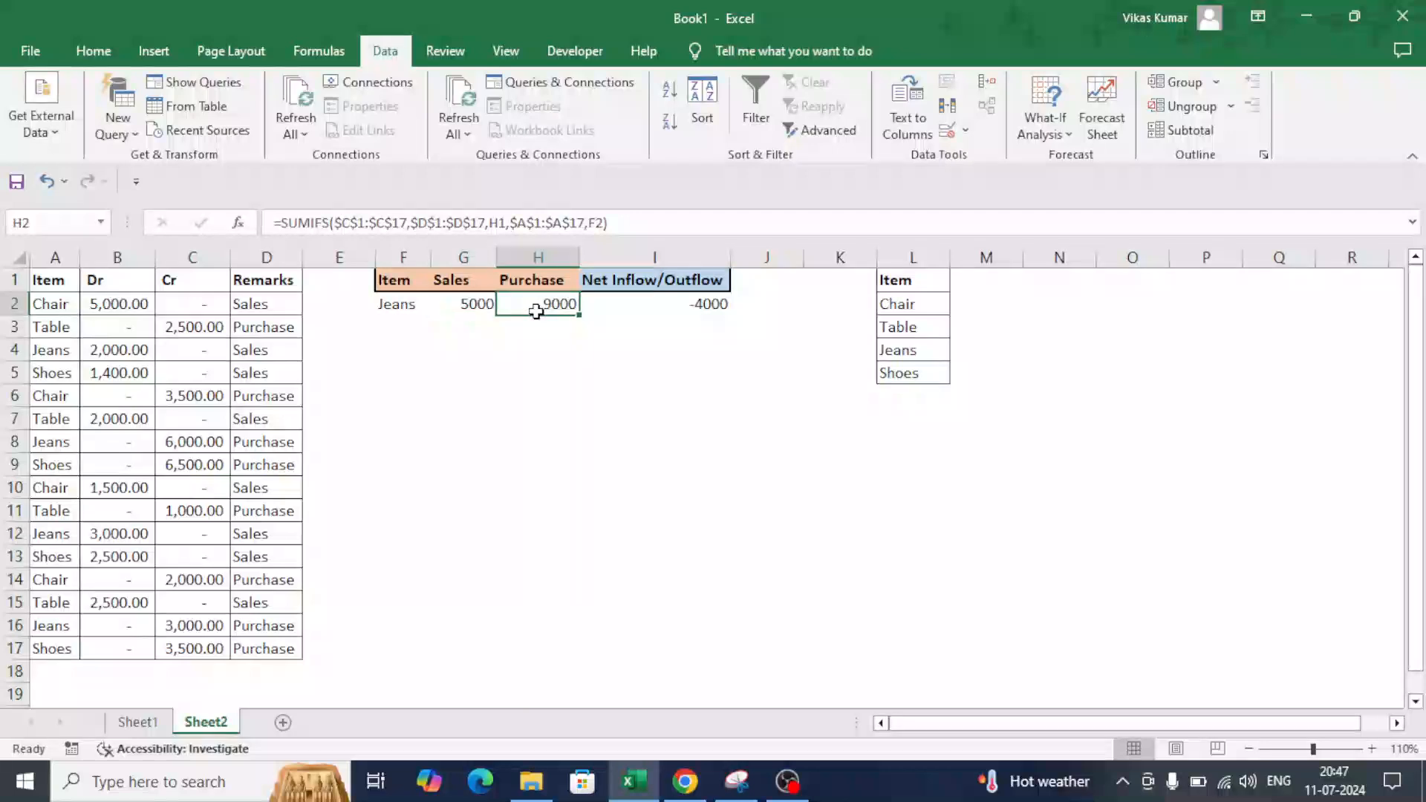
click(668, 306)
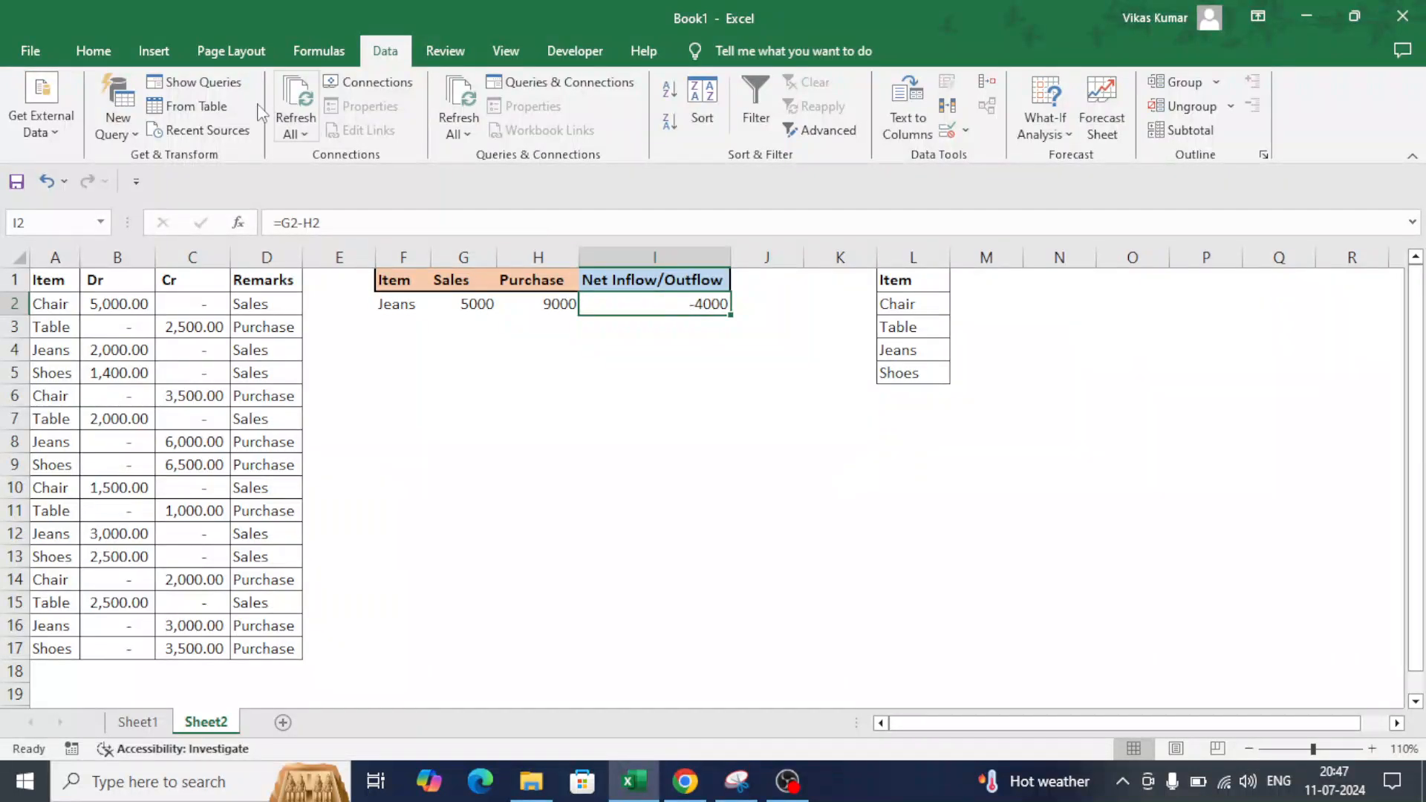
Apply the custom number format #,##0;[Red]-#,##0 to Net Inflow/Outflow cell I2.
click(94, 54)
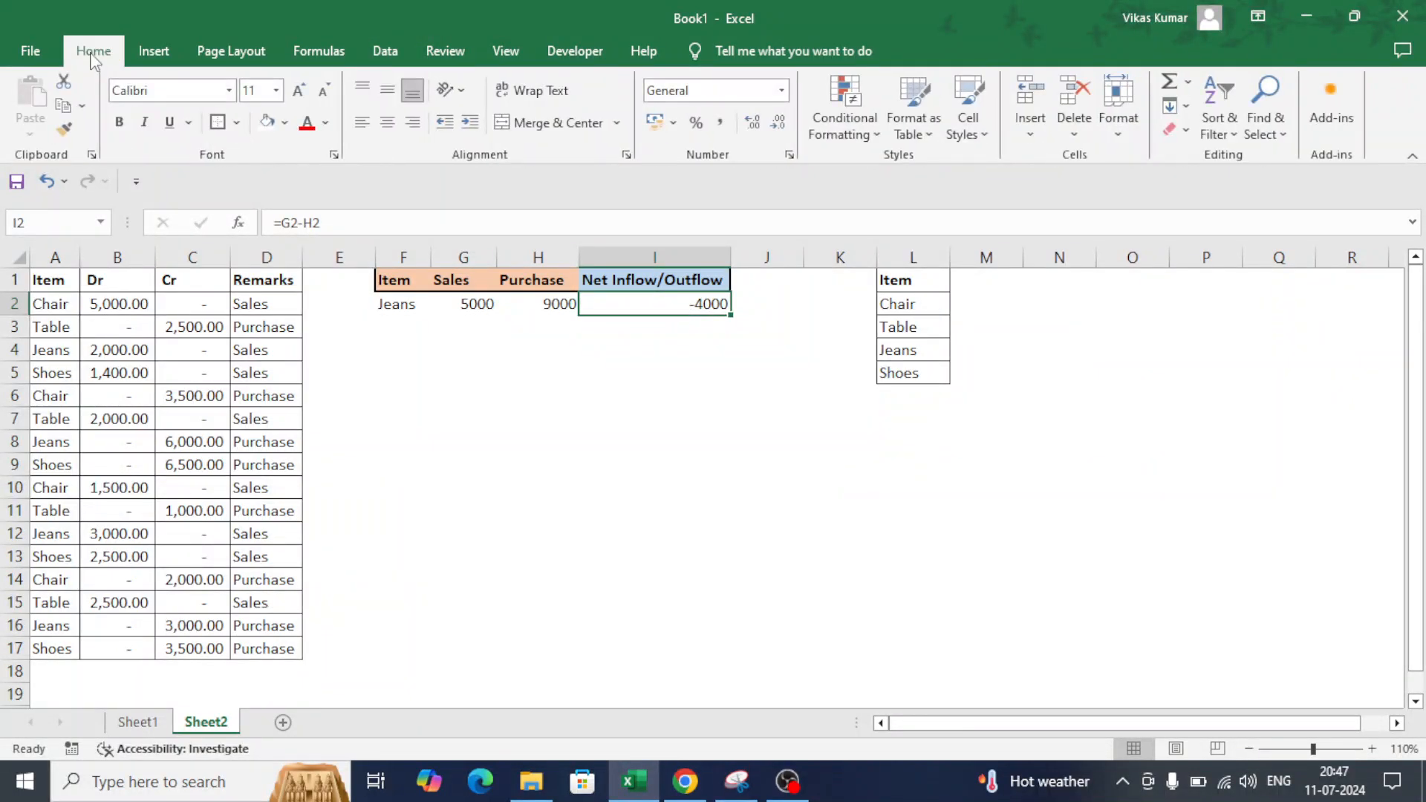
click(783, 91)
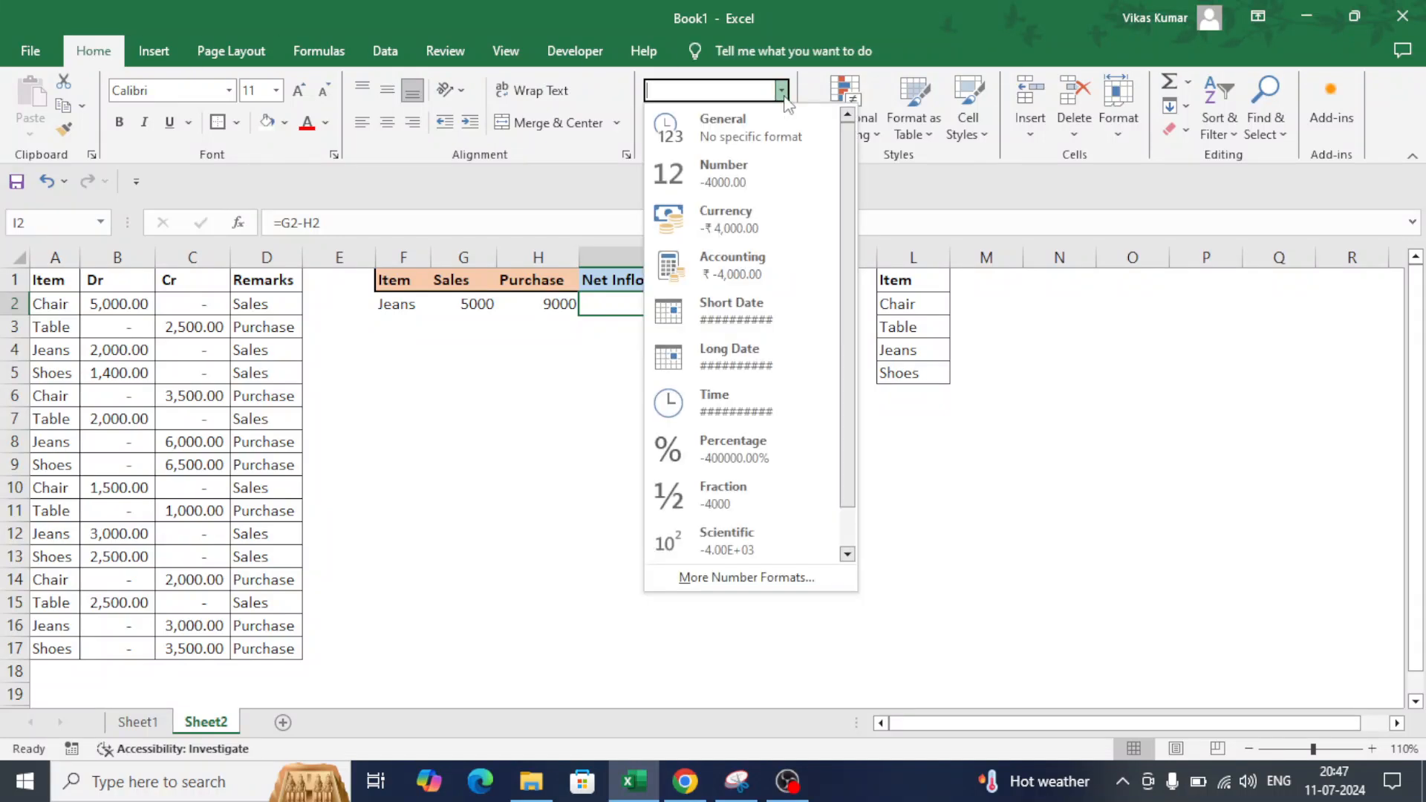
click(745, 578)
click(903, 493)
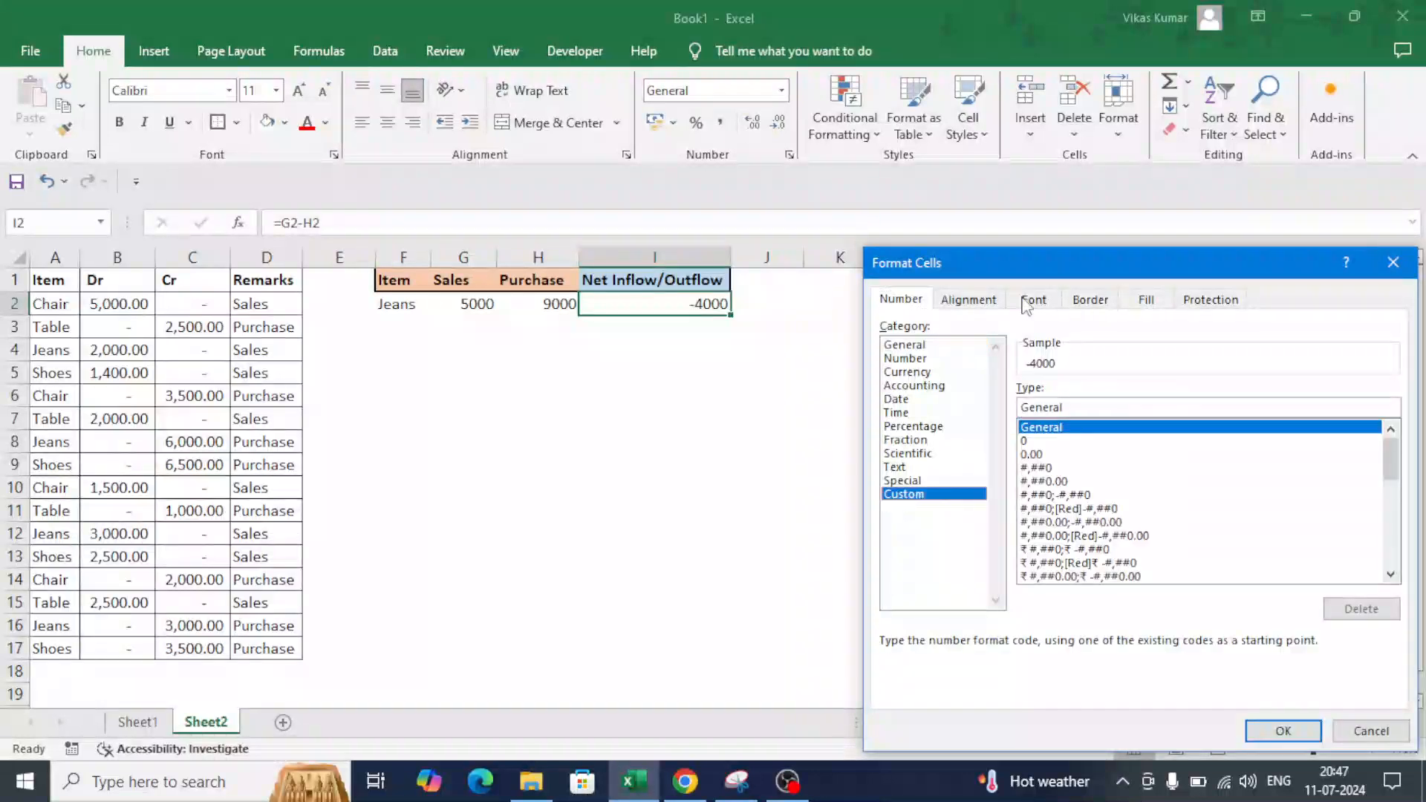
drag(1023, 262, 931, 254)
click(989, 501)
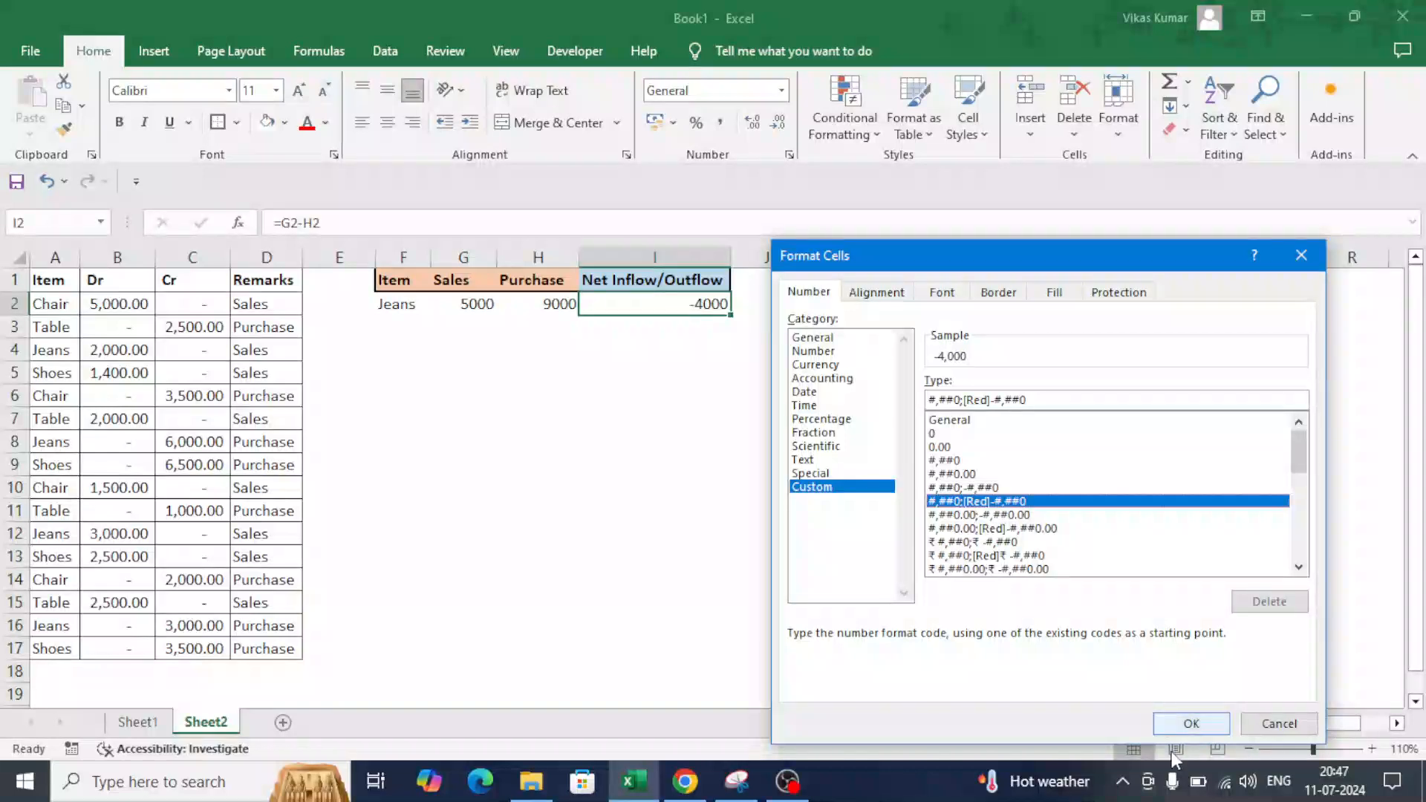
click(1193, 724)
Apply a thick outside border around the summary row F2:I2.
click(694, 445)
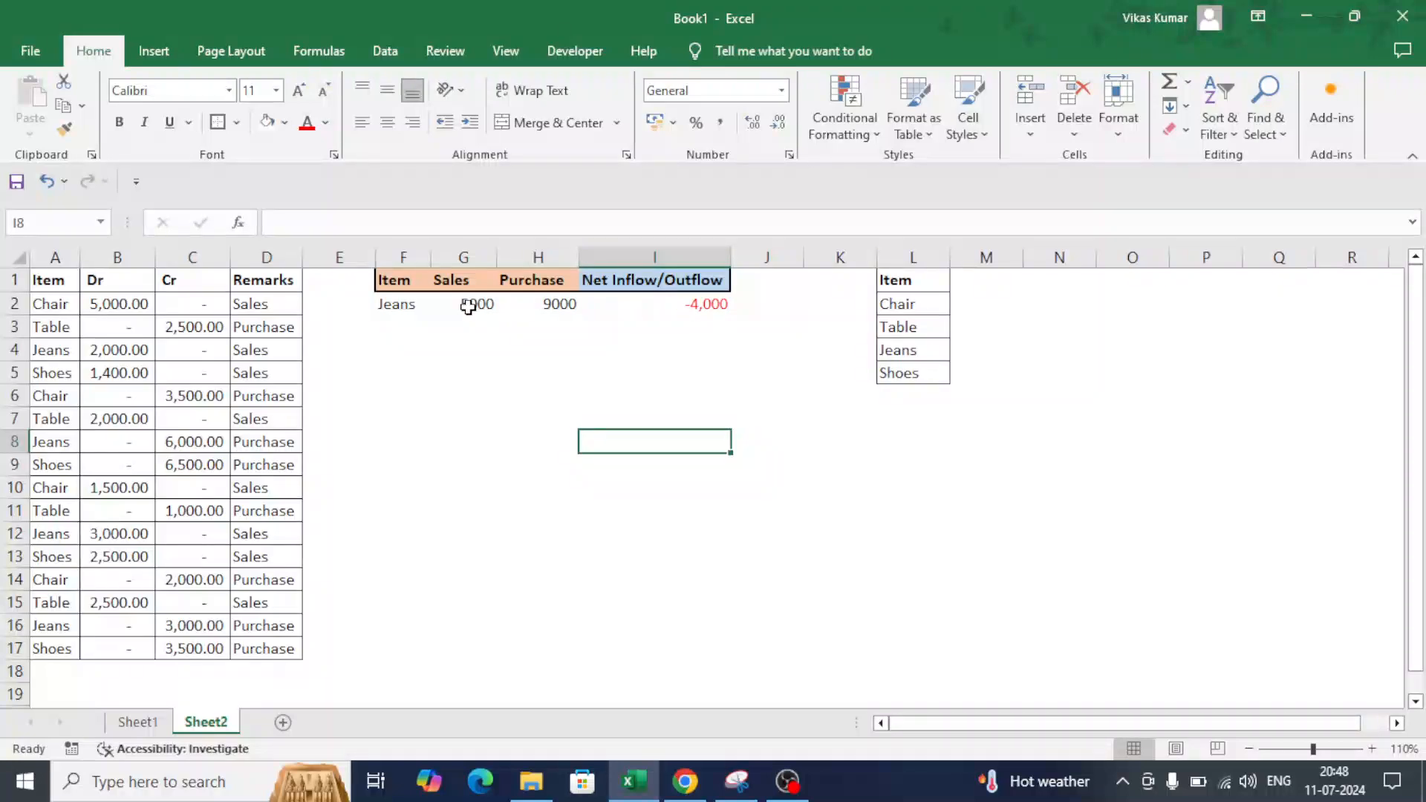
drag(417, 301, 638, 308)
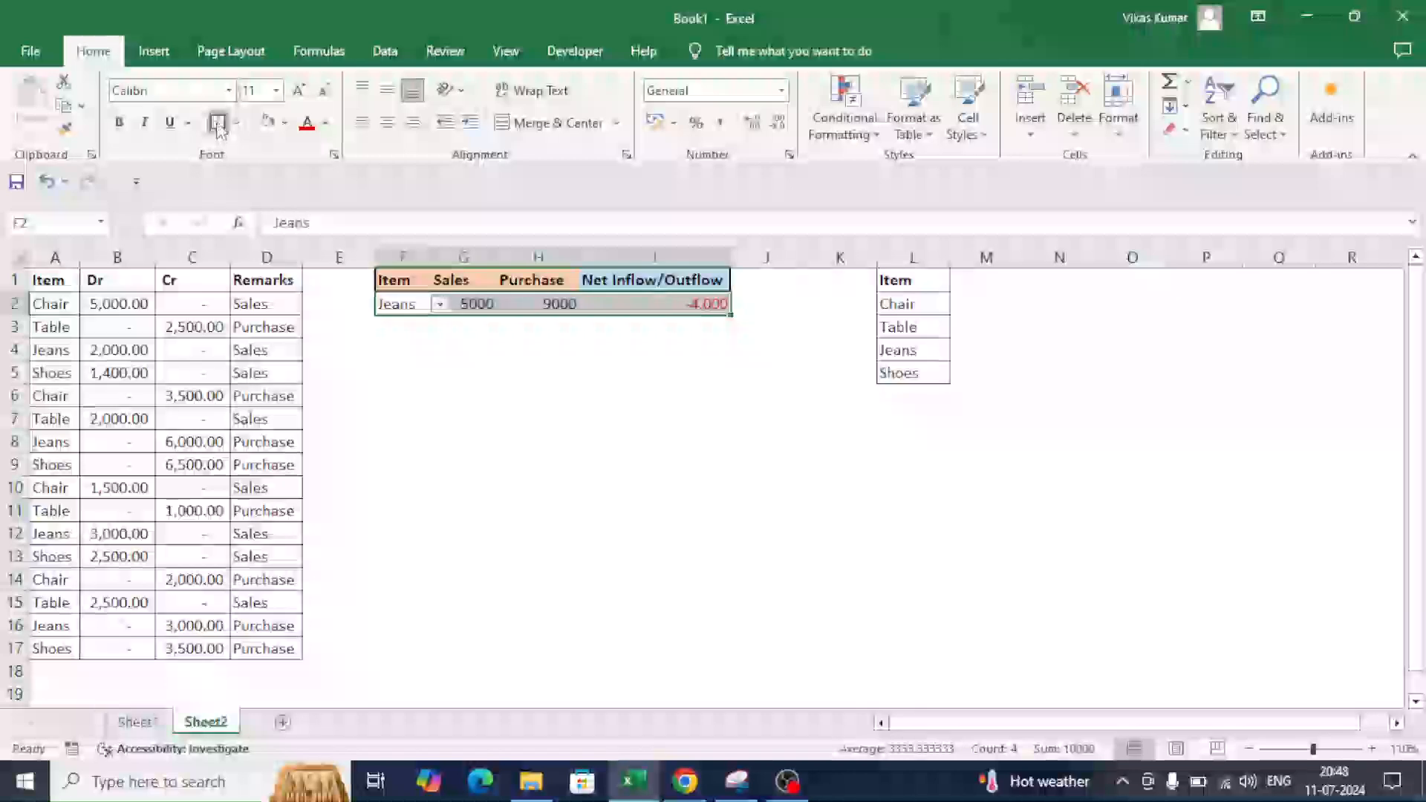
click(510, 482)
Choose Shoes from the F2 item list and check its sales and purchase amounts in G2 and H2.
click(420, 304)
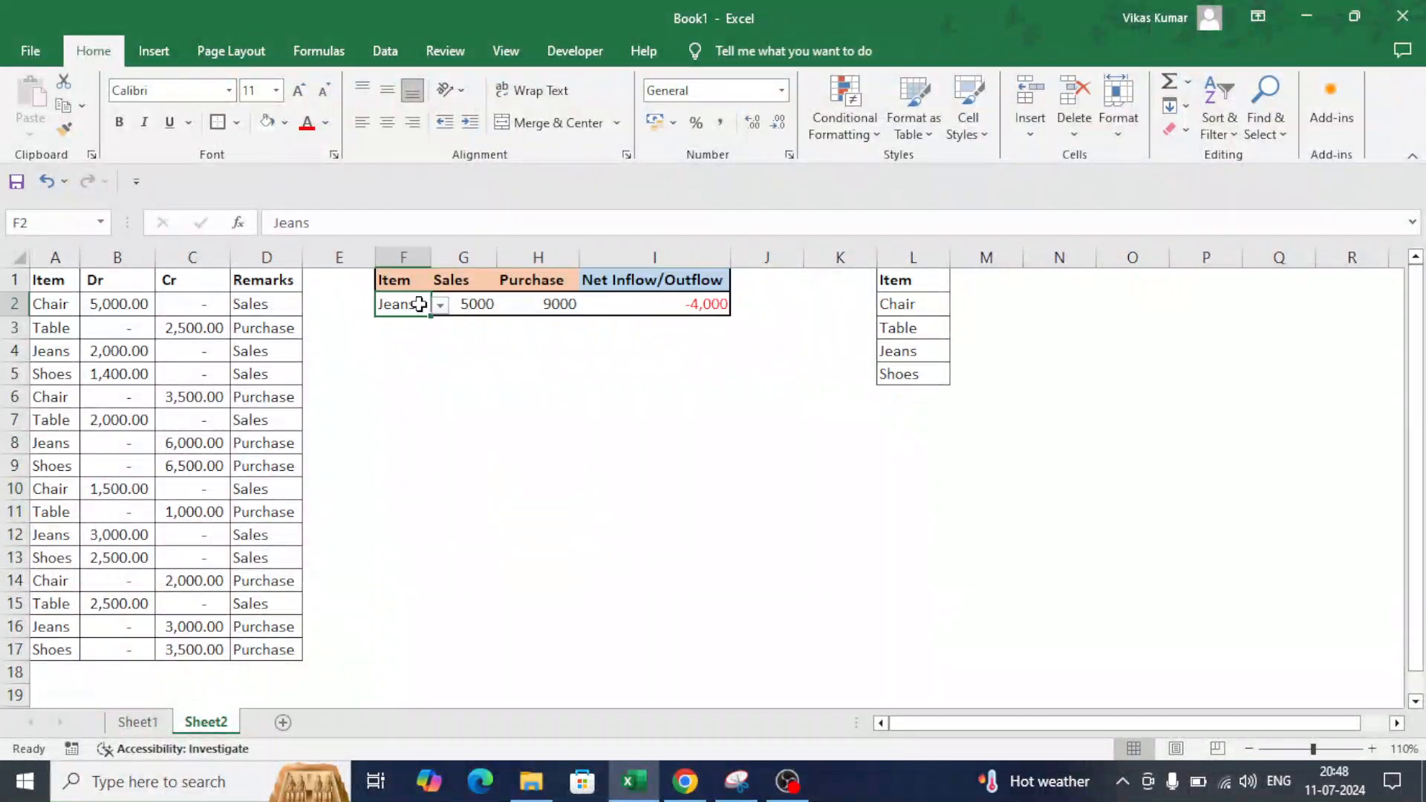
click(440, 306)
click(414, 367)
click(457, 394)
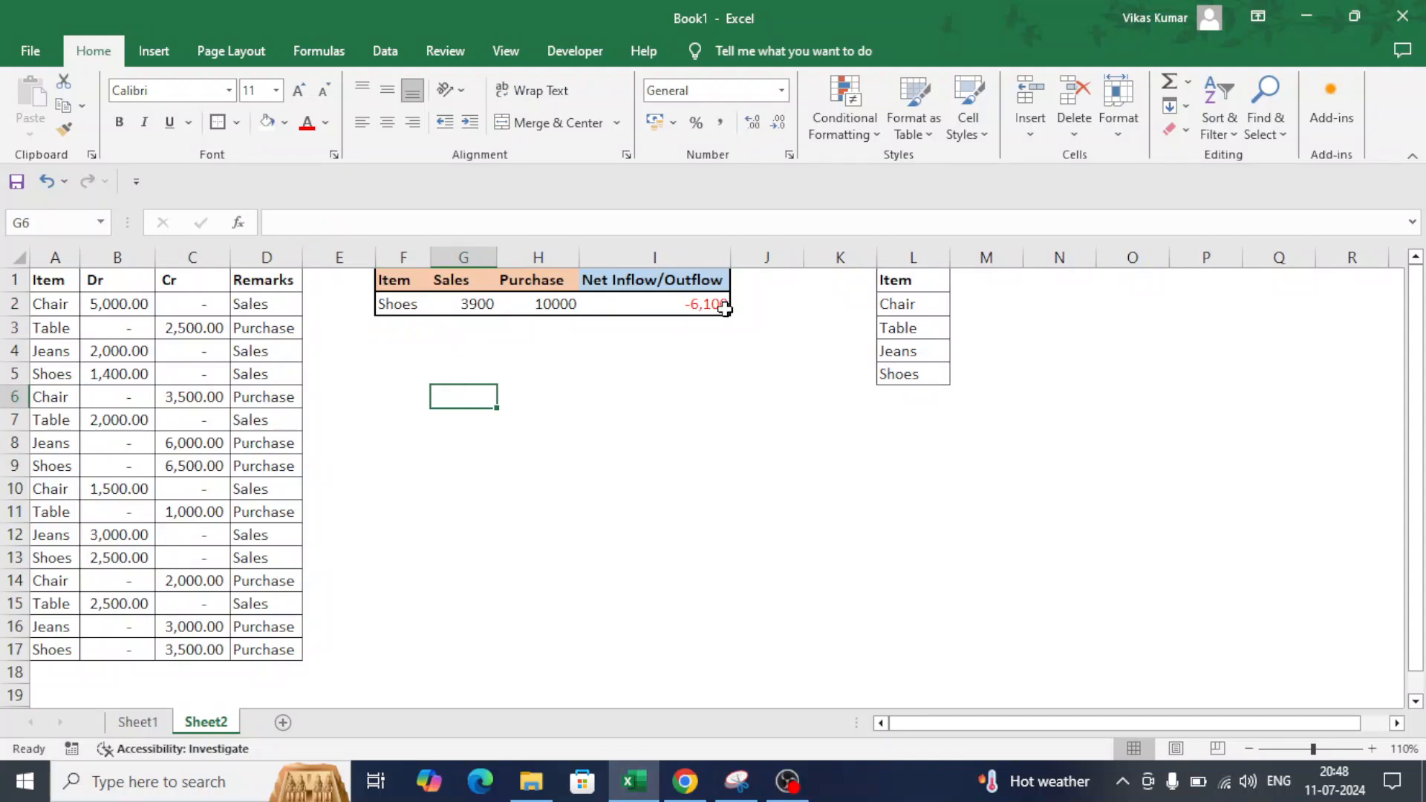
click(414, 305)
click(417, 370)
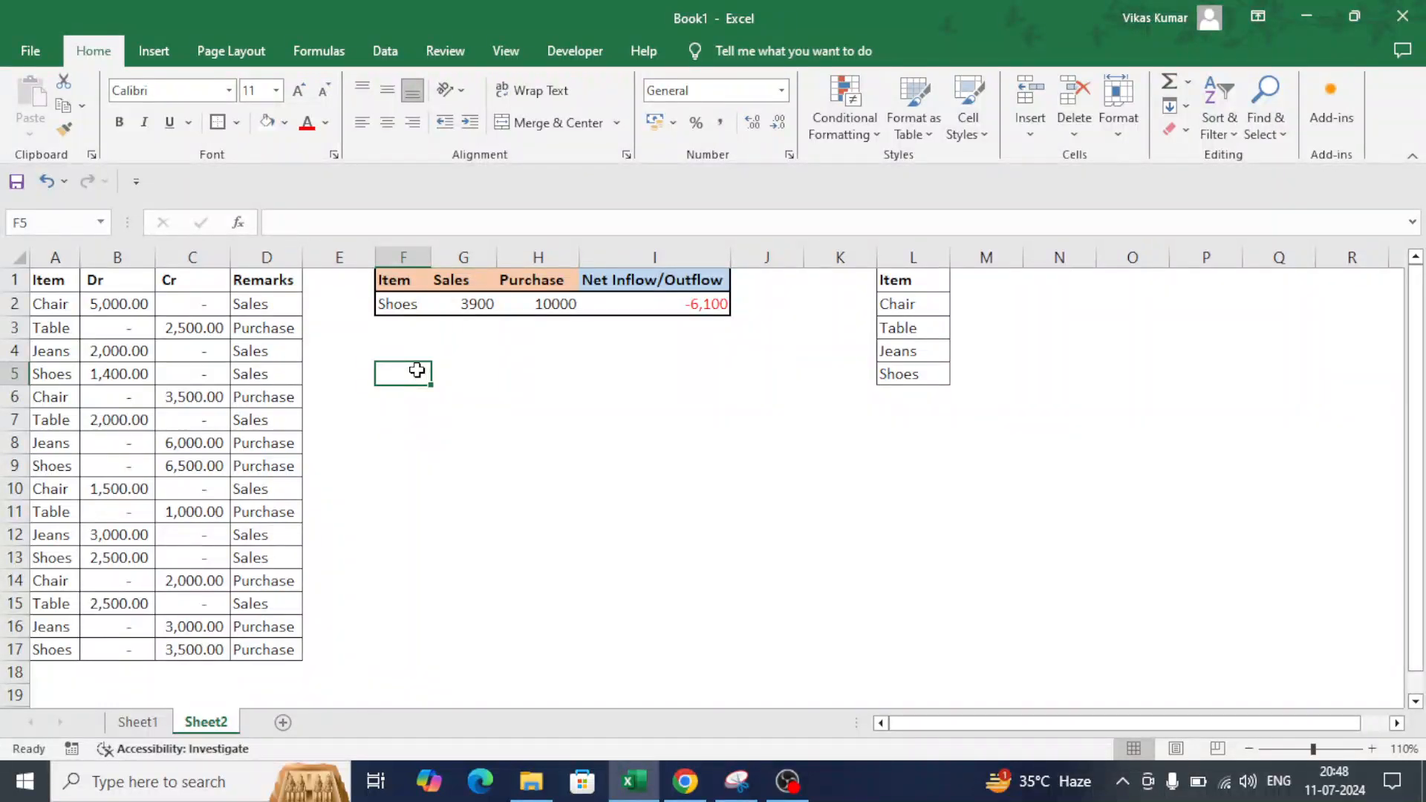
click(488, 301)
click(548, 306)
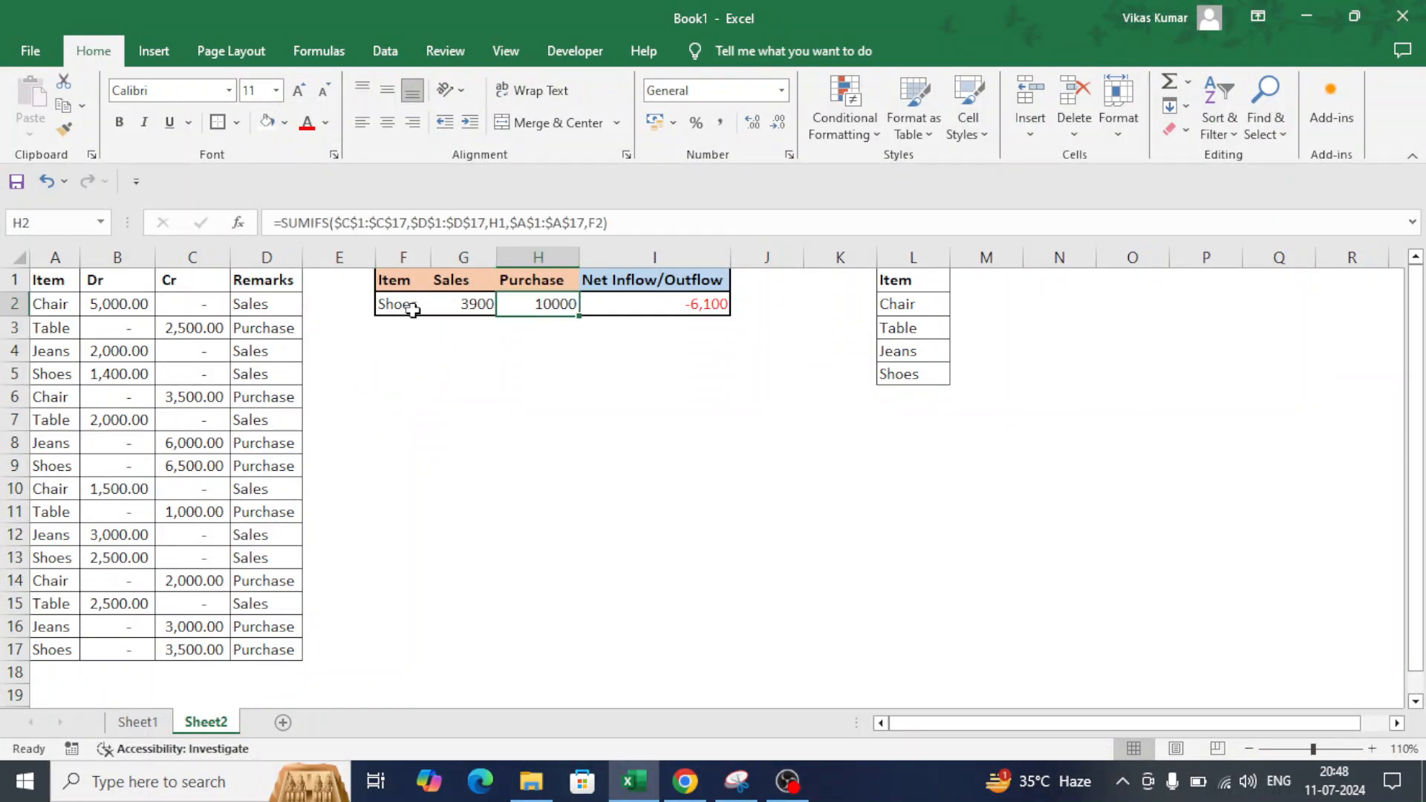
Choose Chair from the F2 item list and check its sales in G2 and net amount in I2.
click(406, 308)
click(440, 306)
click(421, 326)
click(488, 305)
click(639, 306)
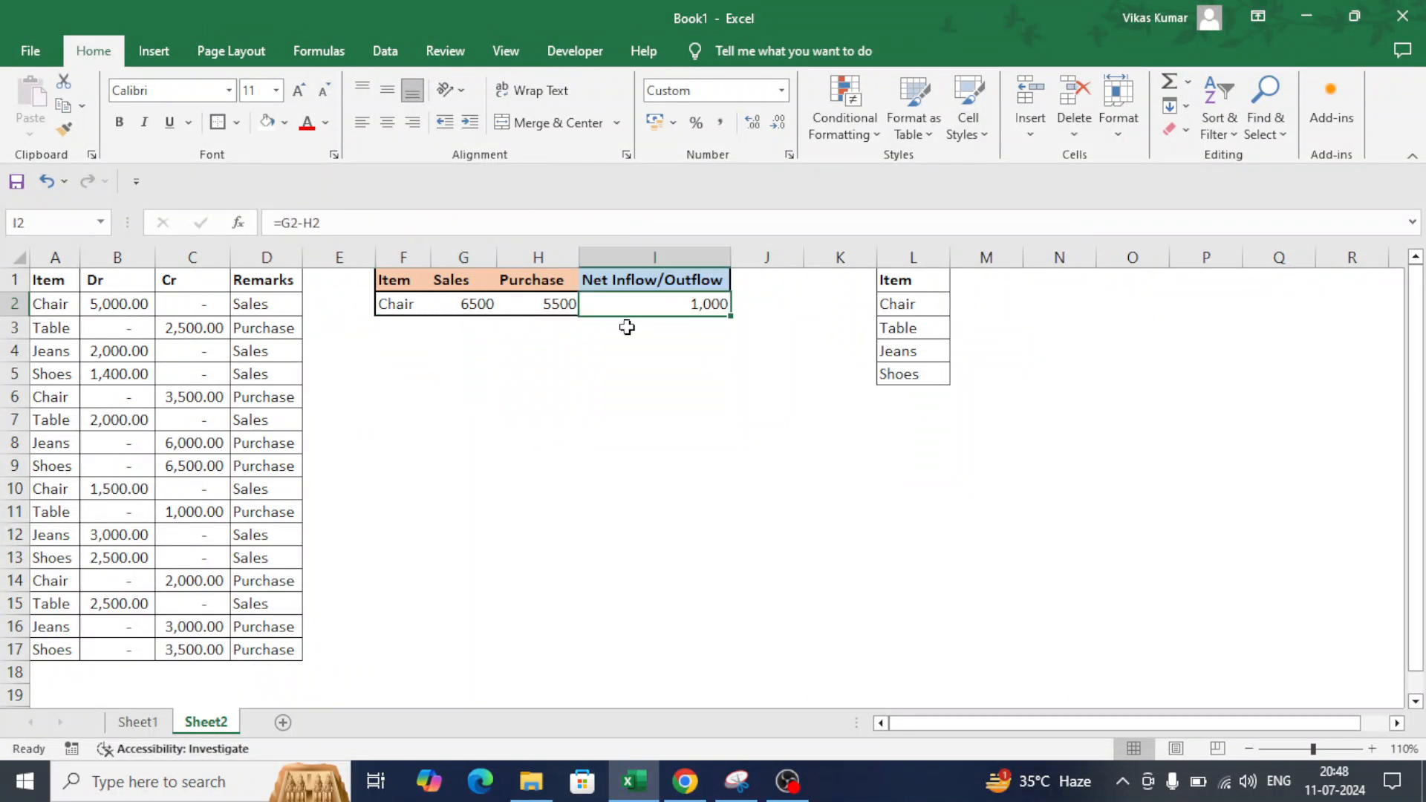
Set the summary item in F2 to Jeans using its dropdown list.
click(428, 304)
click(440, 305)
click(422, 355)
click(408, 358)
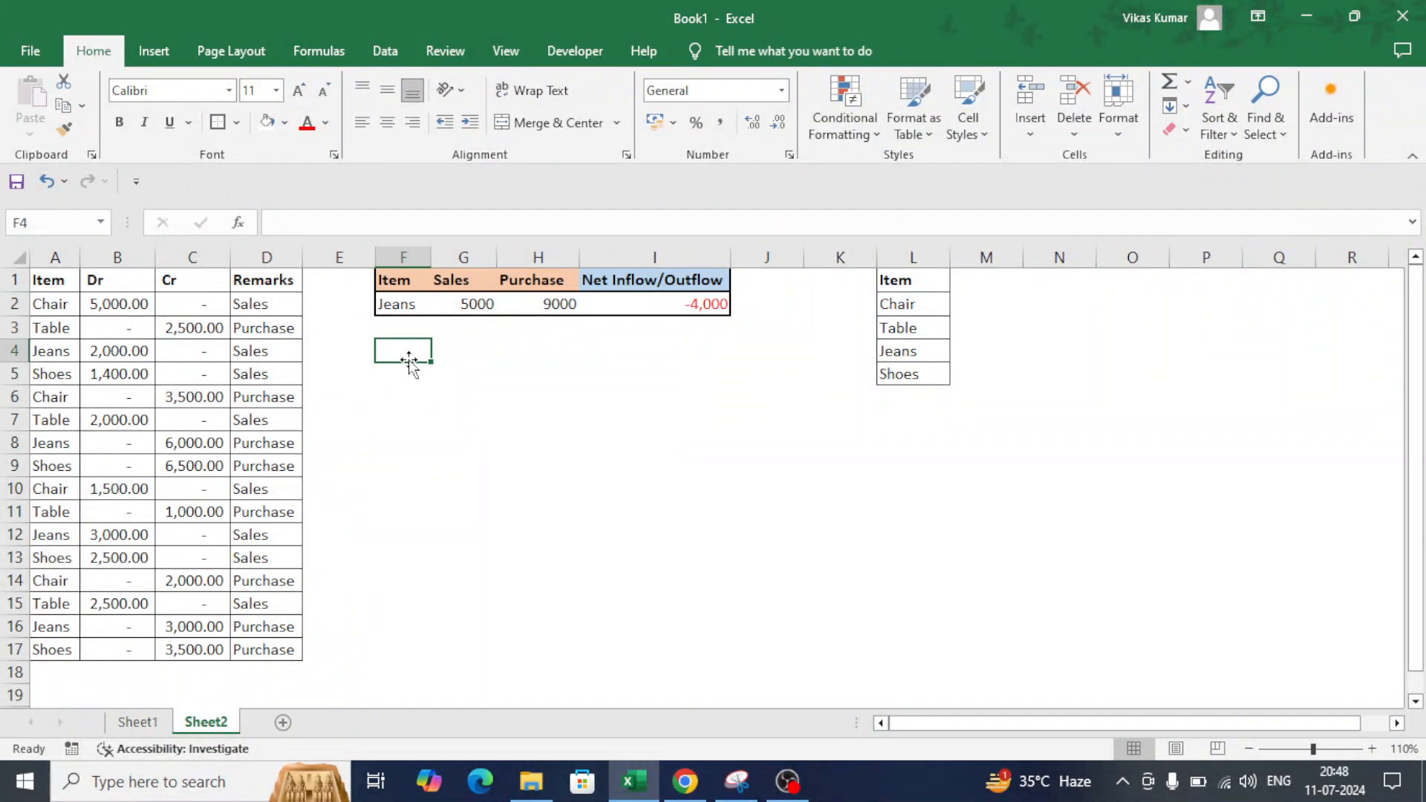